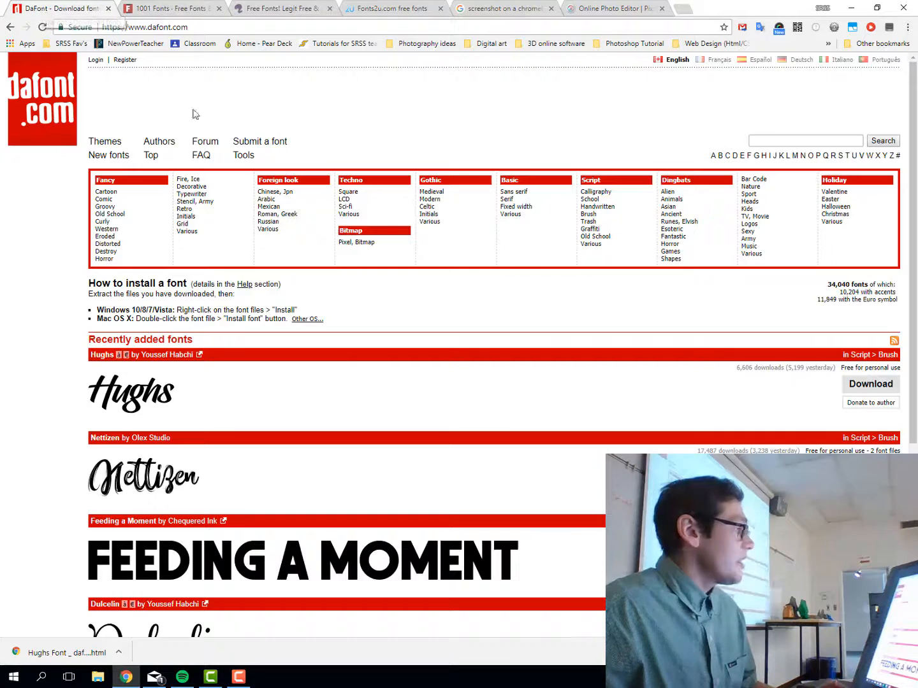
Switch from the Pixlr banner to the DaFont font website tab
{"action": "left_click", "coordinate": [64, 9]}
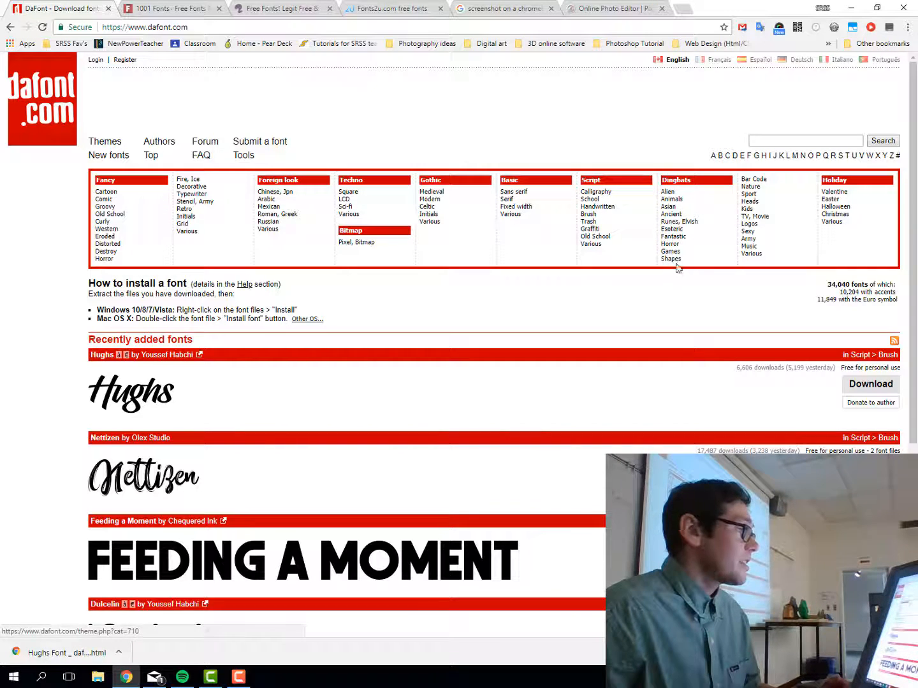
Browse the Fancy > Comic fonts category listing
{"action": "left_click", "coordinate": [114, 201]}
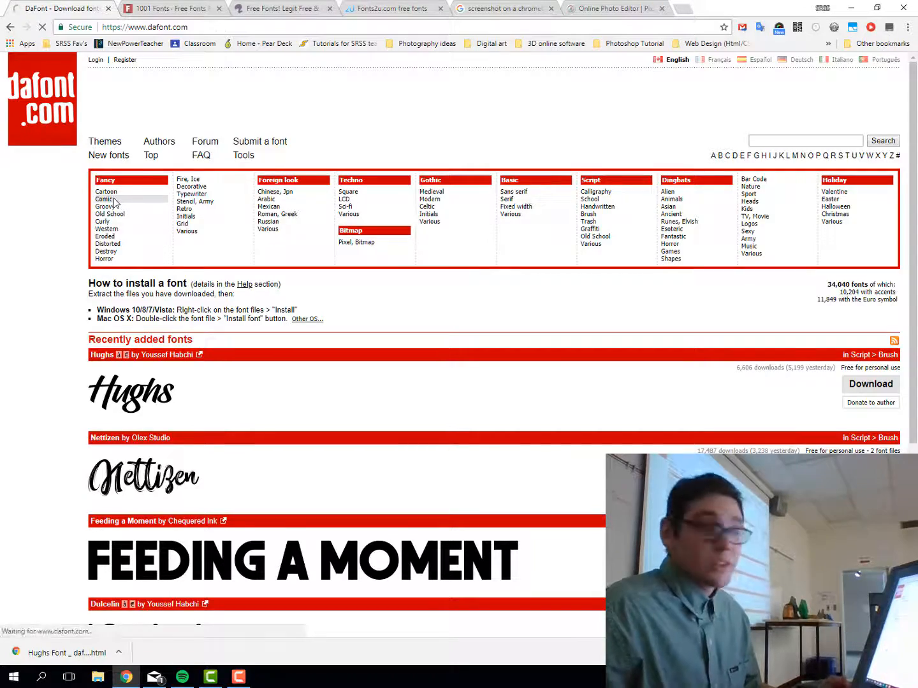
{"action": "scroll", "coordinate": [375, 419], "scroll_direction": "down", "scroll_amount": 5}
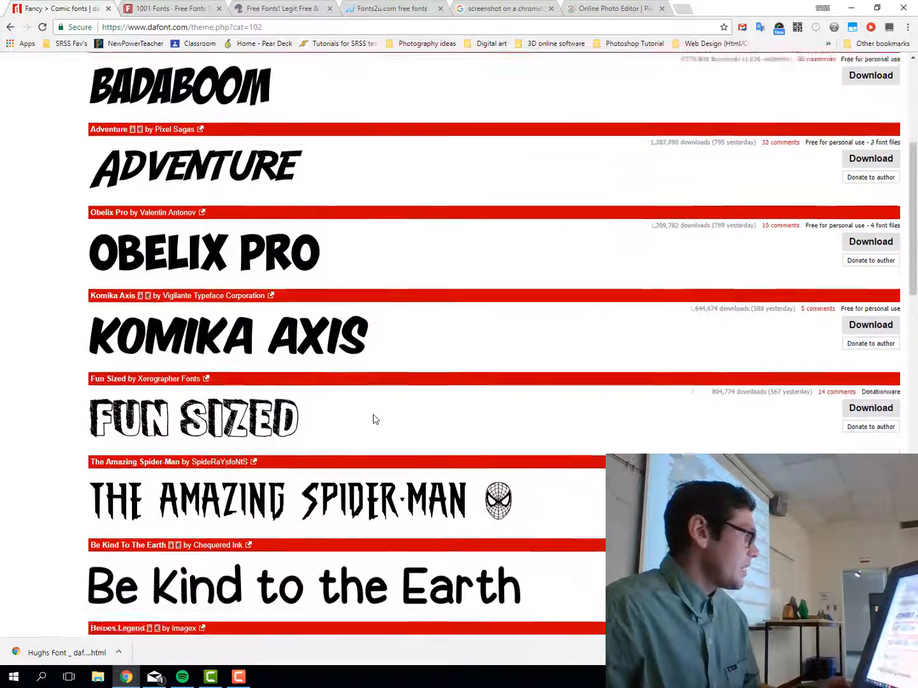
{"action": "scroll", "coordinate": [374, 419], "scroll_direction": "down", "scroll_amount": 9}
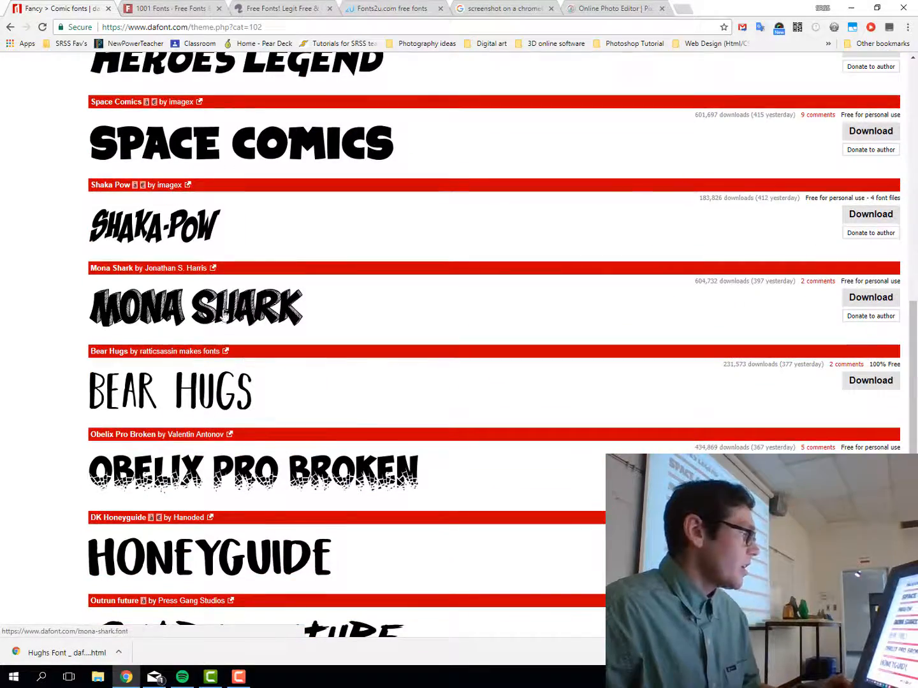
{"action": "scroll", "coordinate": [290, 453], "scroll_direction": "down", "scroll_amount": 3}
{"action": "scroll", "coordinate": [289, 454], "scroll_direction": "up", "scroll_amount": 2}
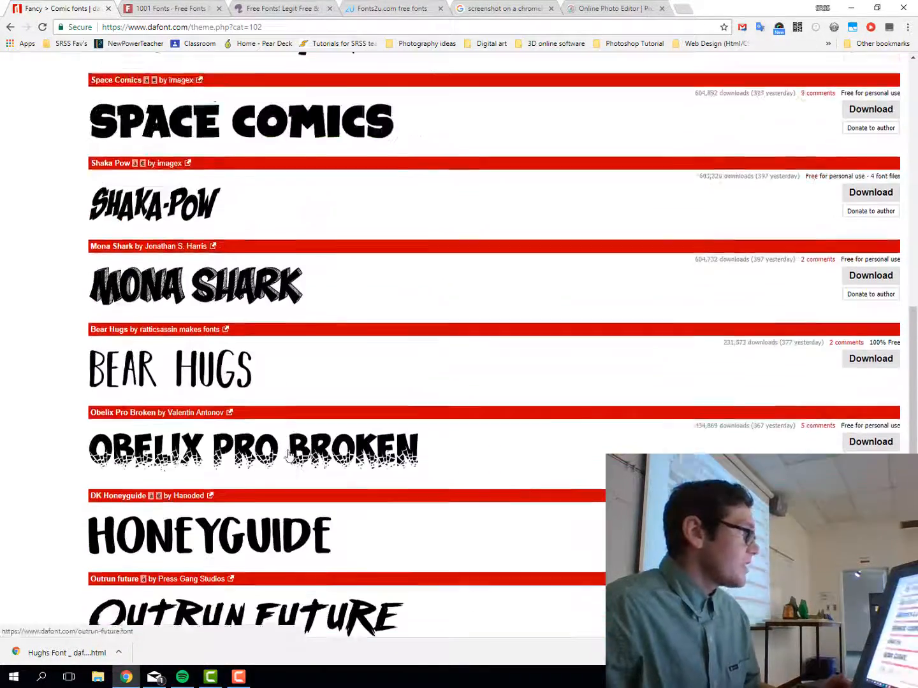
{"action": "scroll", "coordinate": [290, 454], "scroll_direction": "up", "scroll_amount": 15}
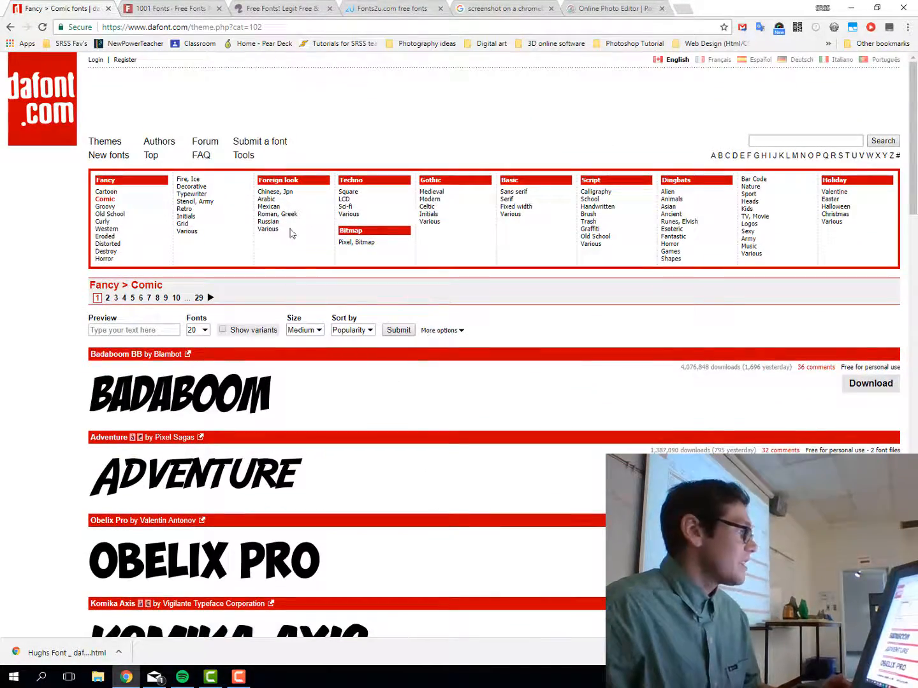
Browse the Mexican and Roman, Greek categories, then open Fancy > Destroy
{"action": "left_click", "coordinate": [270, 207]}
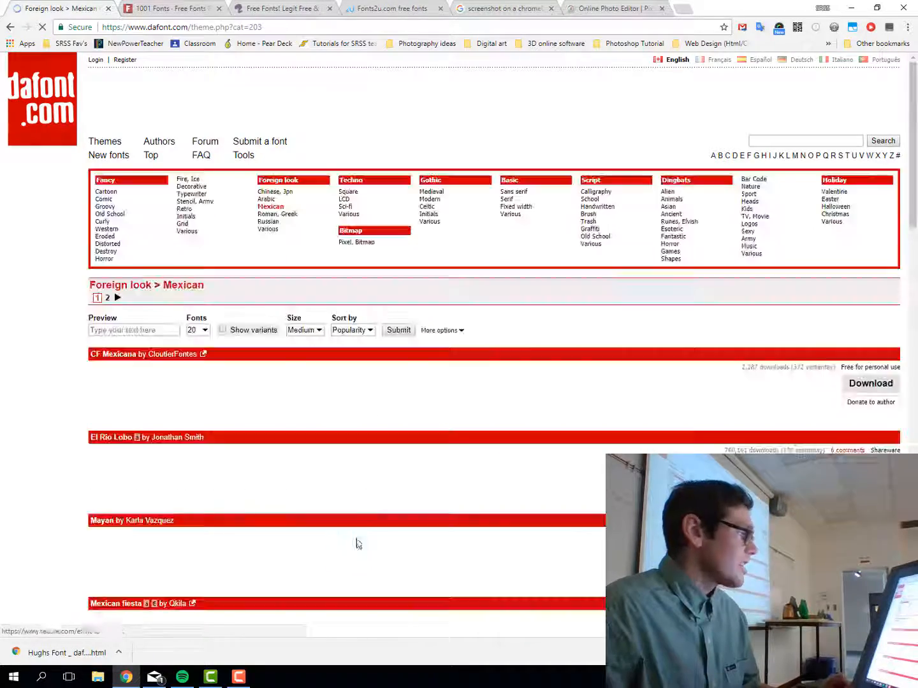
{"action": "scroll", "coordinate": [297, 524], "scroll_direction": "down", "scroll_amount": 7}
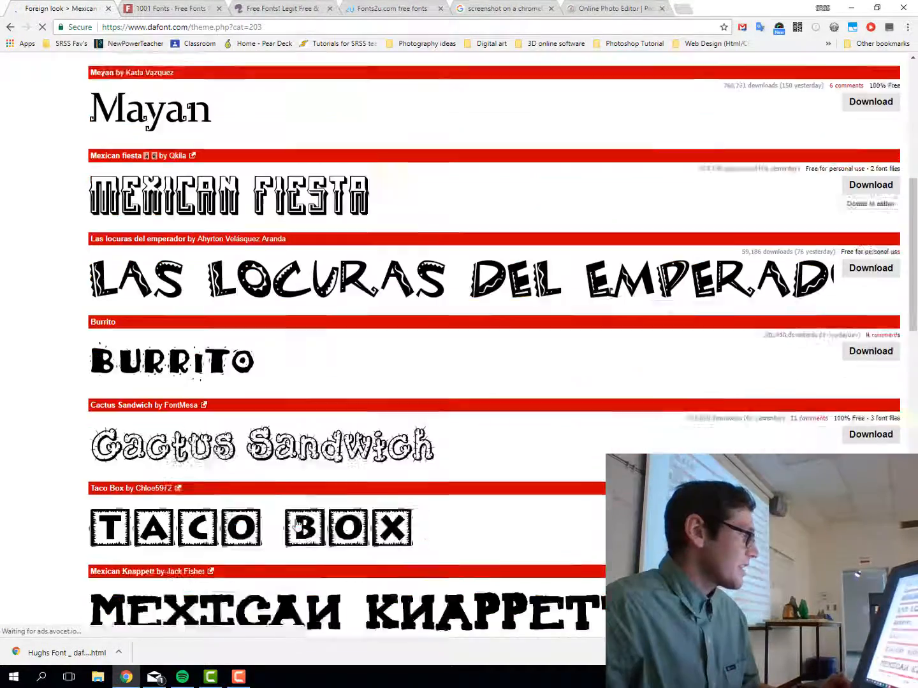
{"action": "scroll", "coordinate": [297, 524], "scroll_direction": "up", "scroll_amount": 7}
{"action": "scroll", "coordinate": [490, 241], "scroll_direction": "down", "scroll_amount": 1}
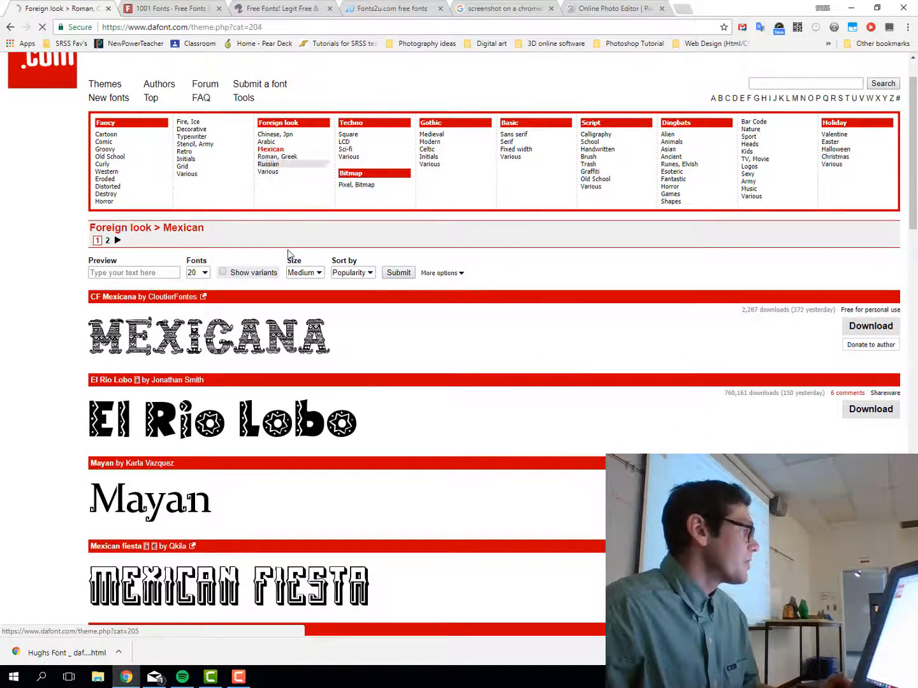
{"action": "scroll", "coordinate": [418, 412], "scroll_direction": "down", "scroll_amount": 4}
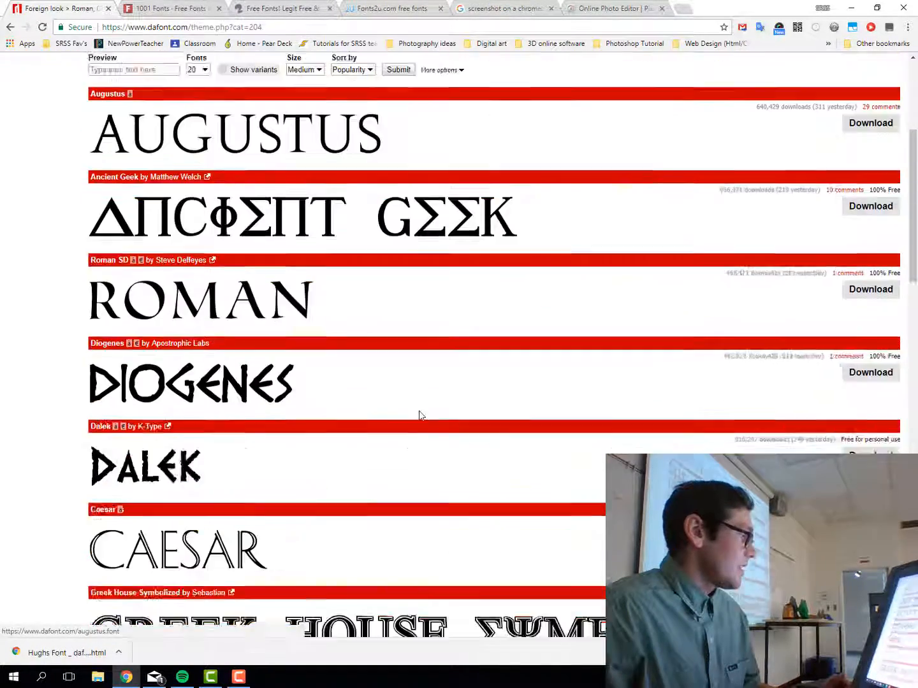
{"action": "scroll", "coordinate": [420, 414], "scroll_direction": "down", "scroll_amount": 5}
{"action": "scroll", "coordinate": [419, 414], "scroll_direction": "up", "scroll_amount": 9}
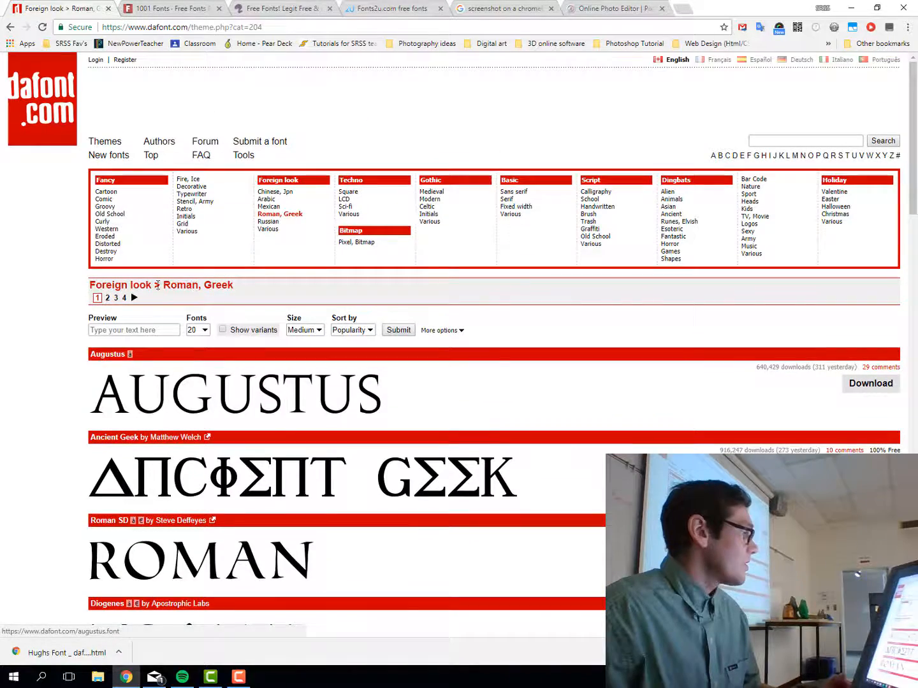
{"action": "left_click", "coordinate": [106, 251]}
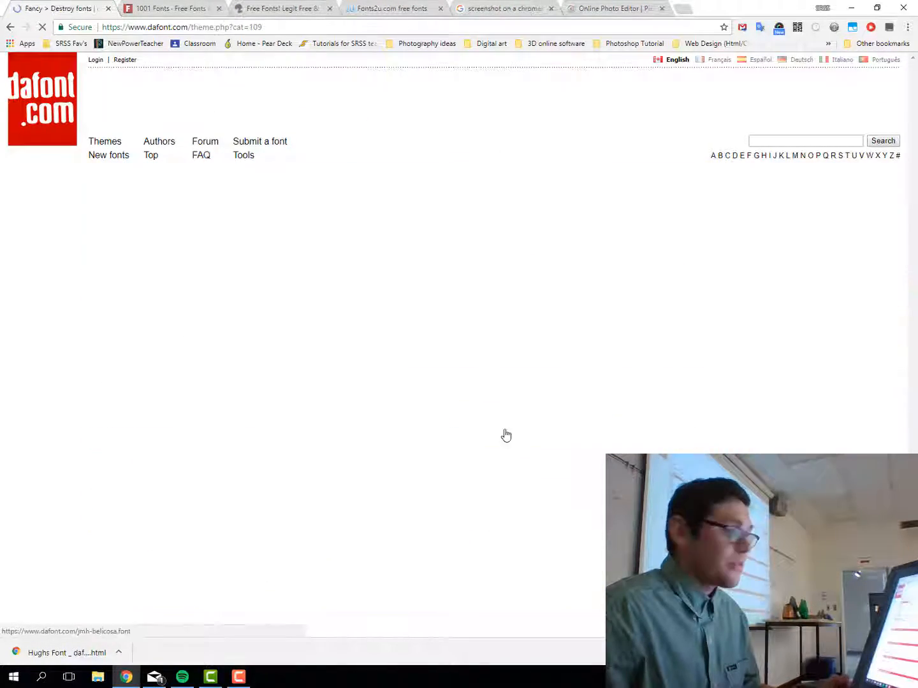
Skim Destroy fonts like Belicosa and 28 Days Later, then switch to 1001 Fonts' New & Fresh list
{"action": "scroll", "coordinate": [515, 449], "scroll_direction": "down", "scroll_amount": 10}
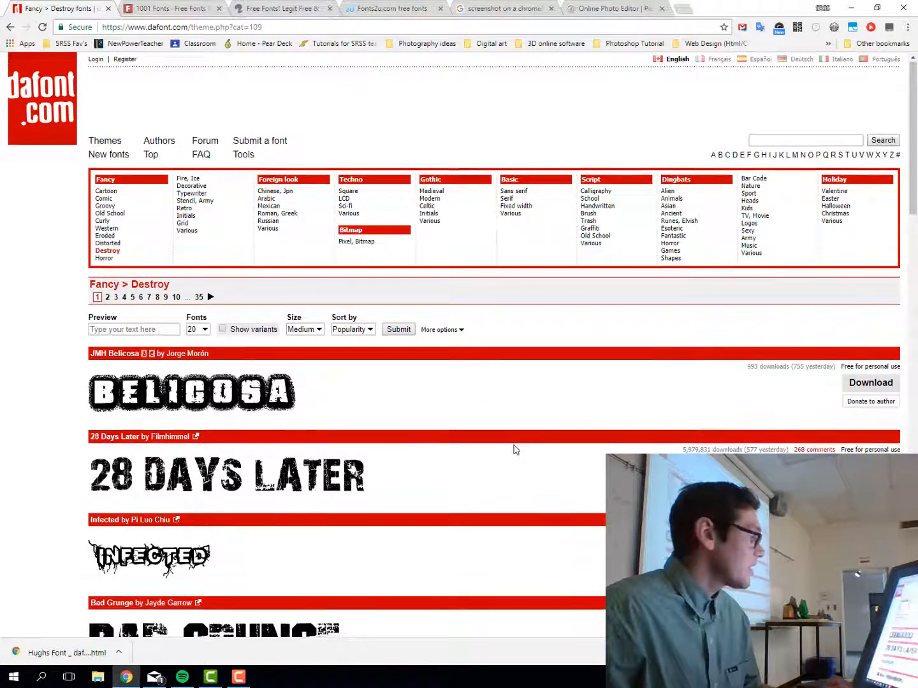
{"action": "scroll", "coordinate": [515, 452], "scroll_direction": "up", "scroll_amount": 10}
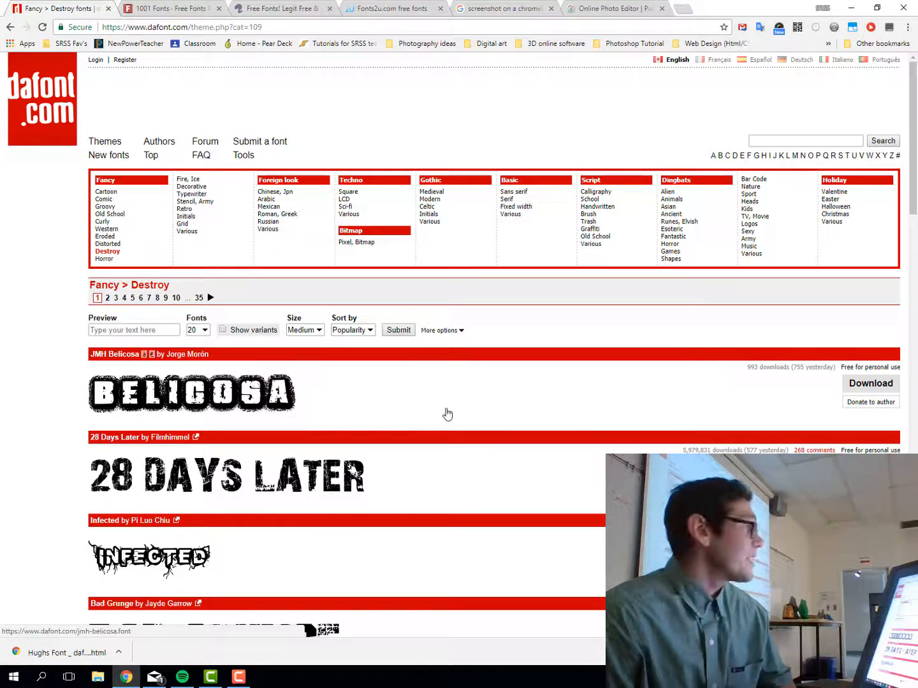
{"action": "left_click", "coordinate": [160, 10]}
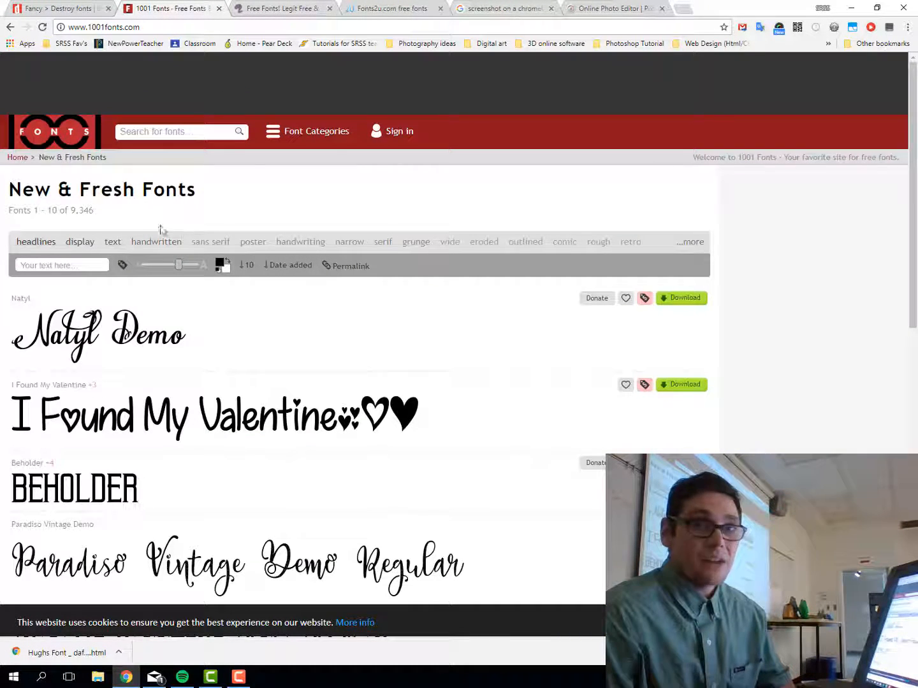
{"action": "scroll", "coordinate": [185, 306], "scroll_direction": "down", "scroll_amount": 7}
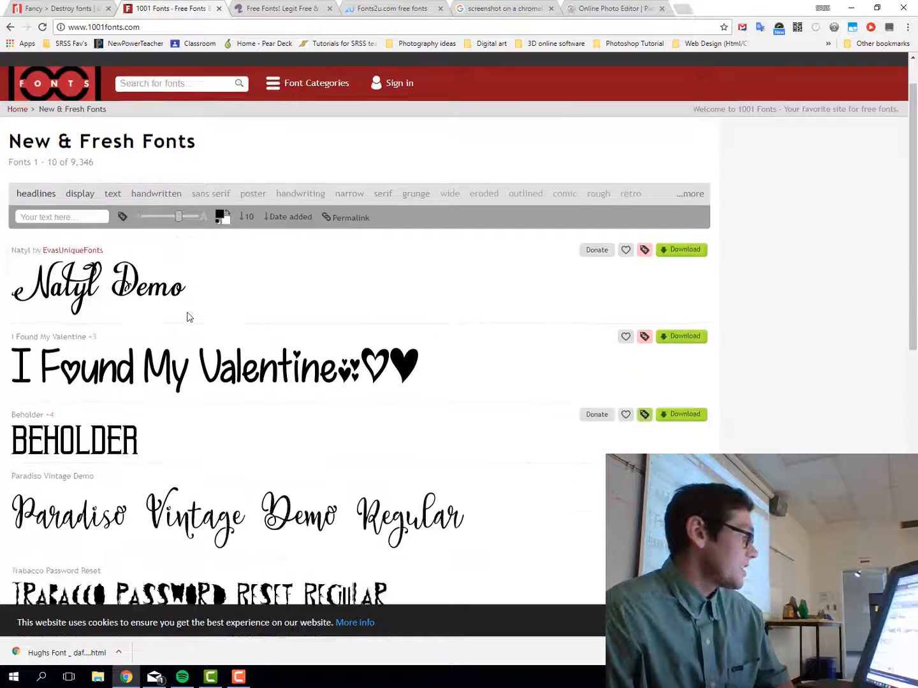
{"action": "scroll", "coordinate": [189, 318], "scroll_direction": "down", "scroll_amount": 3}
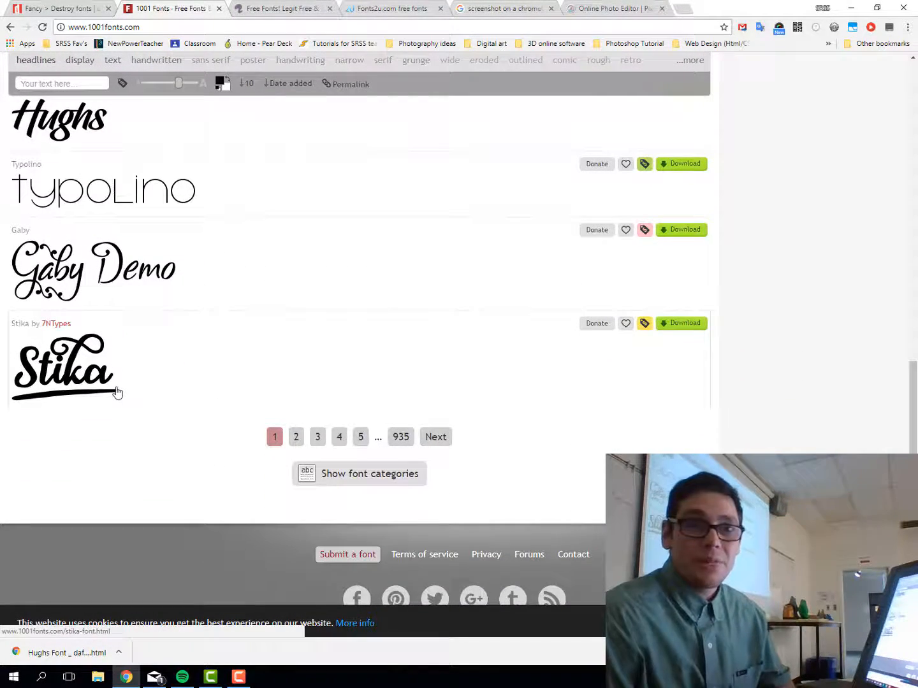
{"action": "scroll", "coordinate": [128, 361], "scroll_direction": "up", "scroll_amount": 7}
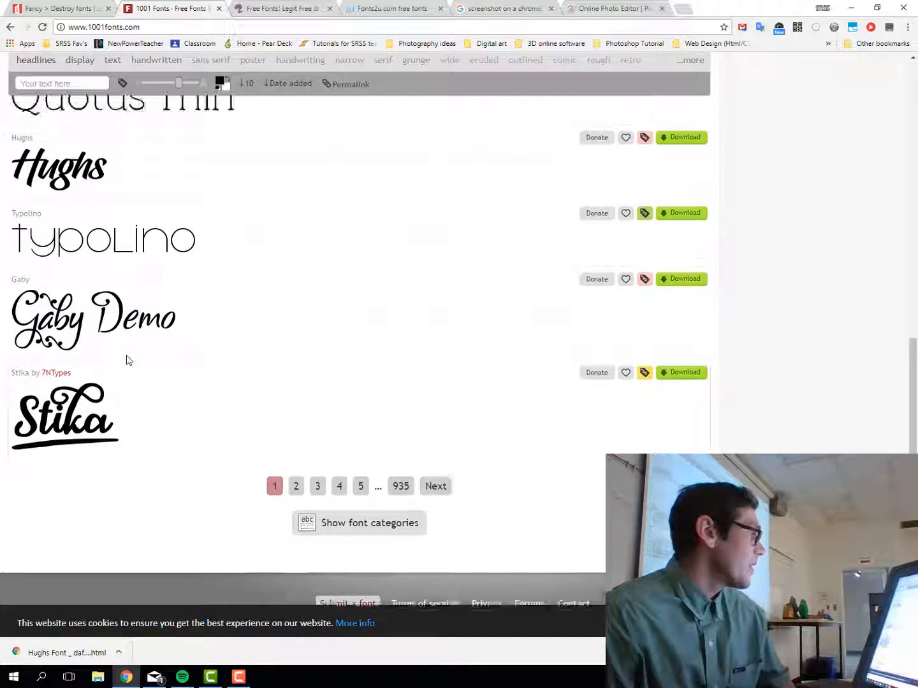
{"action": "scroll", "coordinate": [128, 361], "scroll_direction": "up", "scroll_amount": 3}
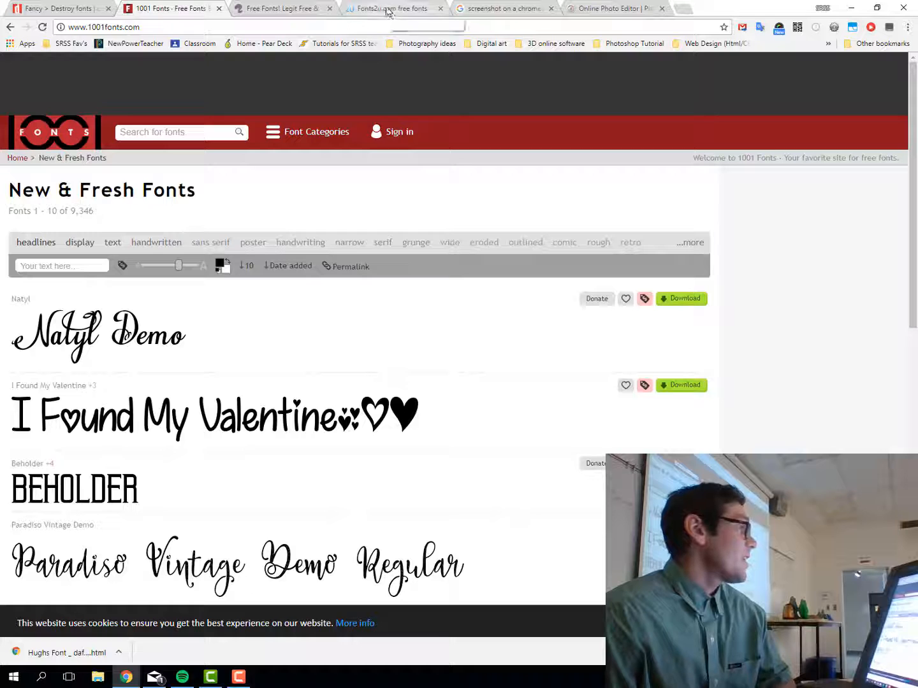
Browse Font Squirrel's Free Font Utopia favourites, then switch to the Fonts2u site
{"action": "left_click", "coordinate": [268, 10]}
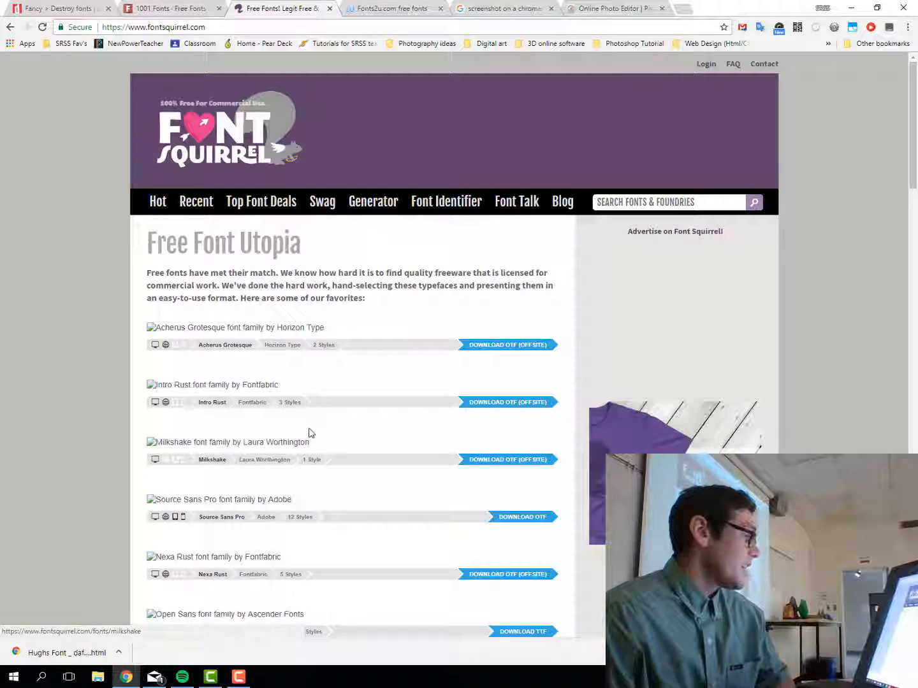
{"action": "scroll", "coordinate": [313, 428], "scroll_direction": "down", "scroll_amount": 7}
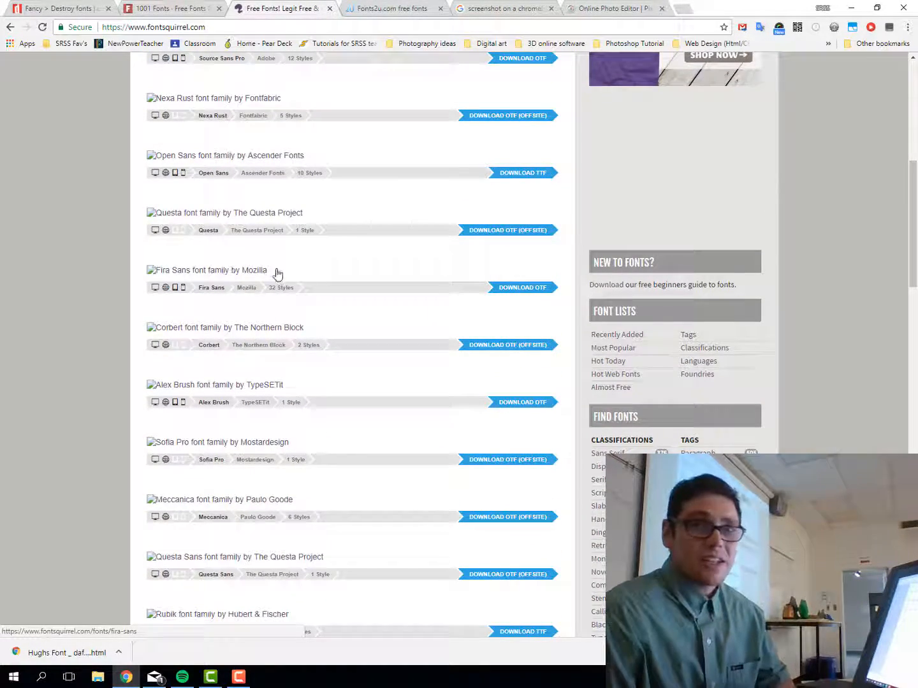
{"action": "scroll", "coordinate": [323, 418], "scroll_direction": "down", "scroll_amount": 5}
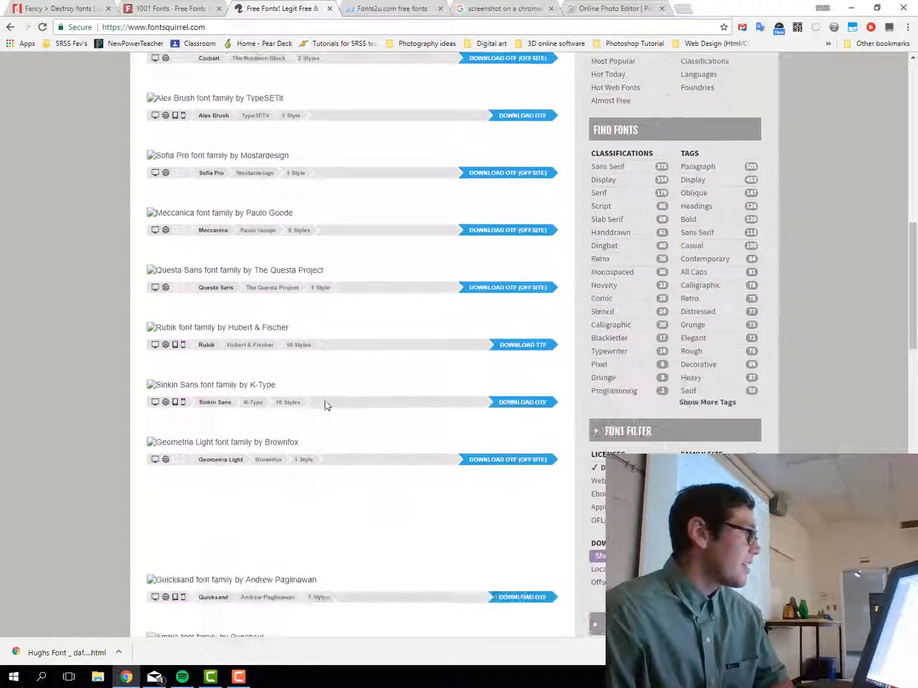
{"action": "scroll", "coordinate": [325, 408], "scroll_direction": "up", "scroll_amount": 2}
{"action": "scroll", "coordinate": [324, 404], "scroll_direction": "up", "scroll_amount": 7}
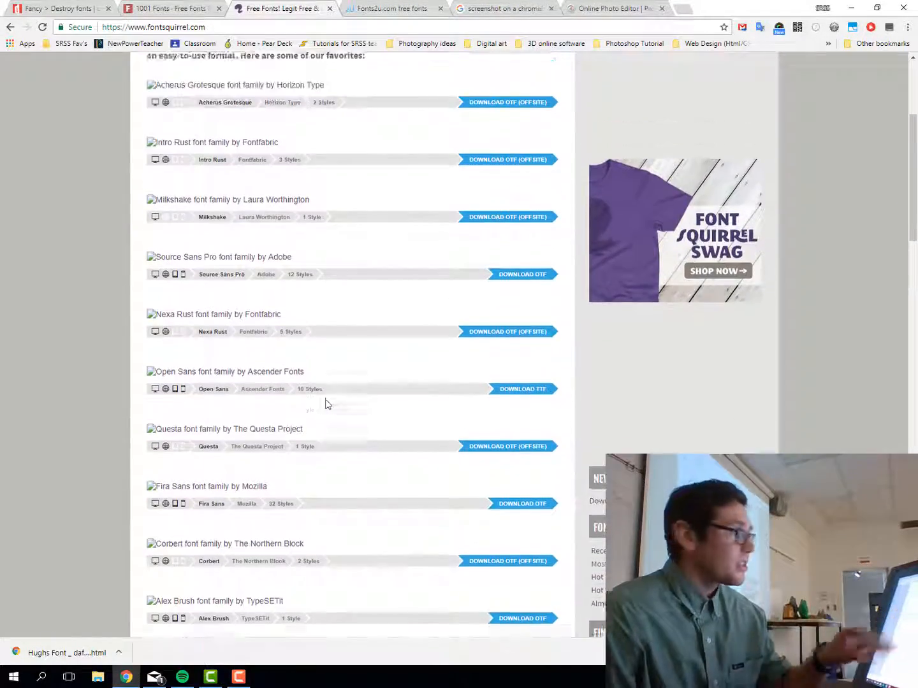
{"action": "scroll", "coordinate": [327, 404], "scroll_direction": "down", "scroll_amount": 2}
{"action": "scroll", "coordinate": [326, 404], "scroll_direction": "down", "scroll_amount": 4}
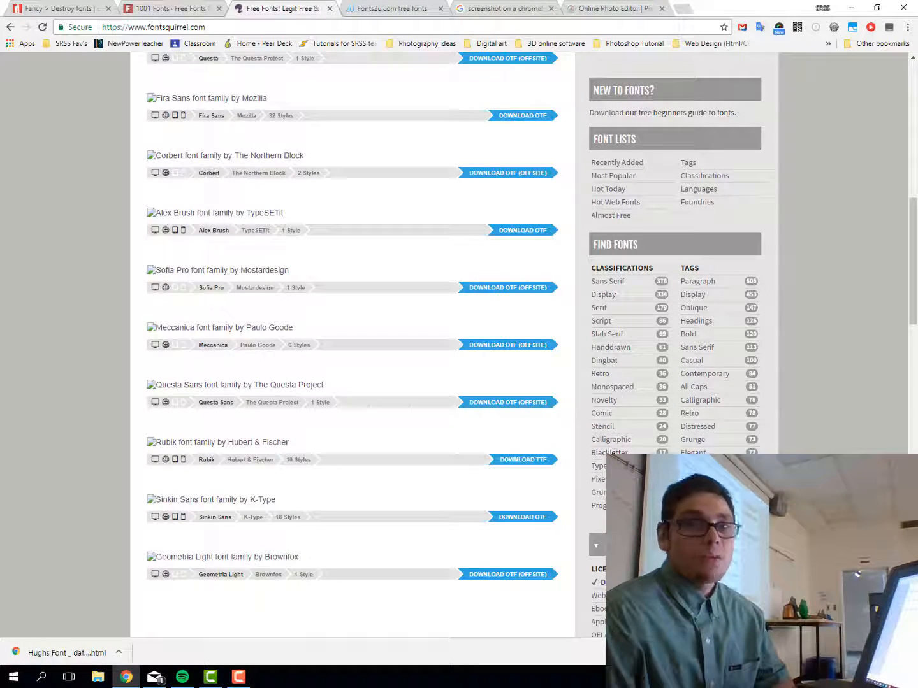
{"action": "scroll", "coordinate": [631, 360], "scroll_direction": "up", "scroll_amount": 10}
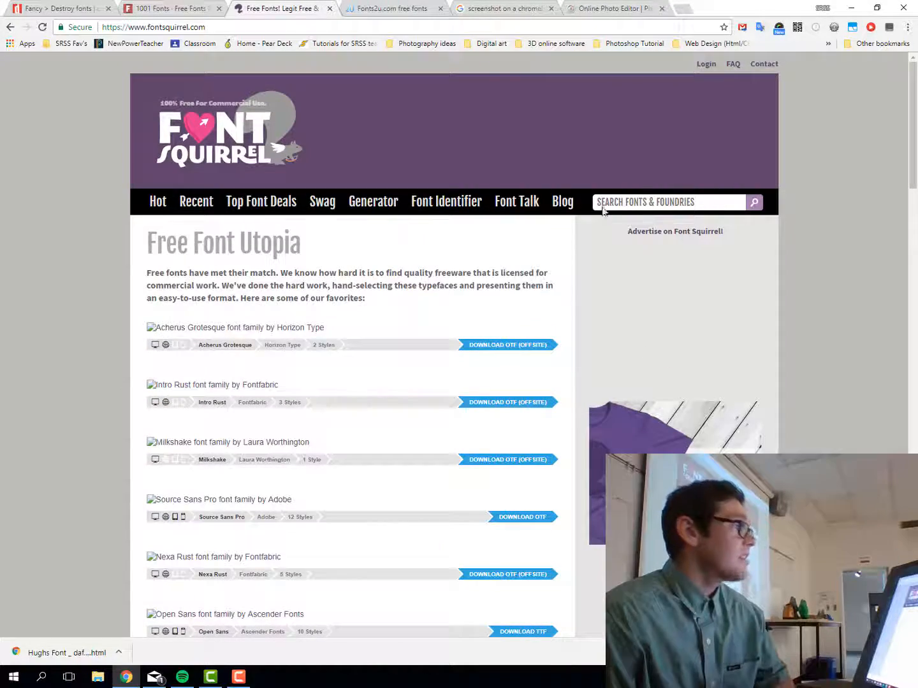
{"action": "left_click", "coordinate": [372, 9]}
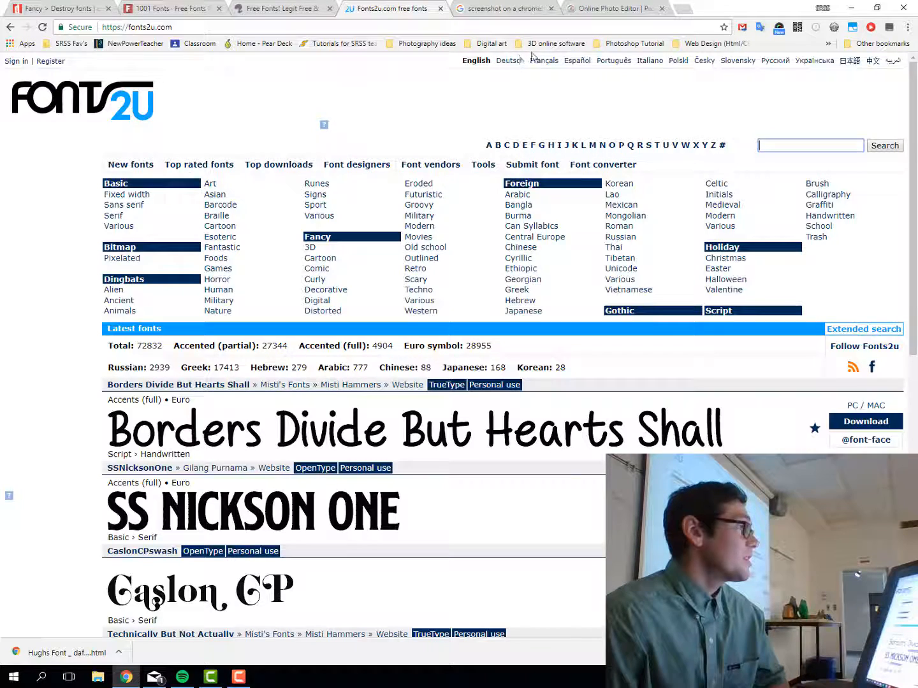
Return to DaFont's home page and scroll to Recently added fonts, including Uptown Market
{"action": "left_click", "coordinate": [61, 12]}
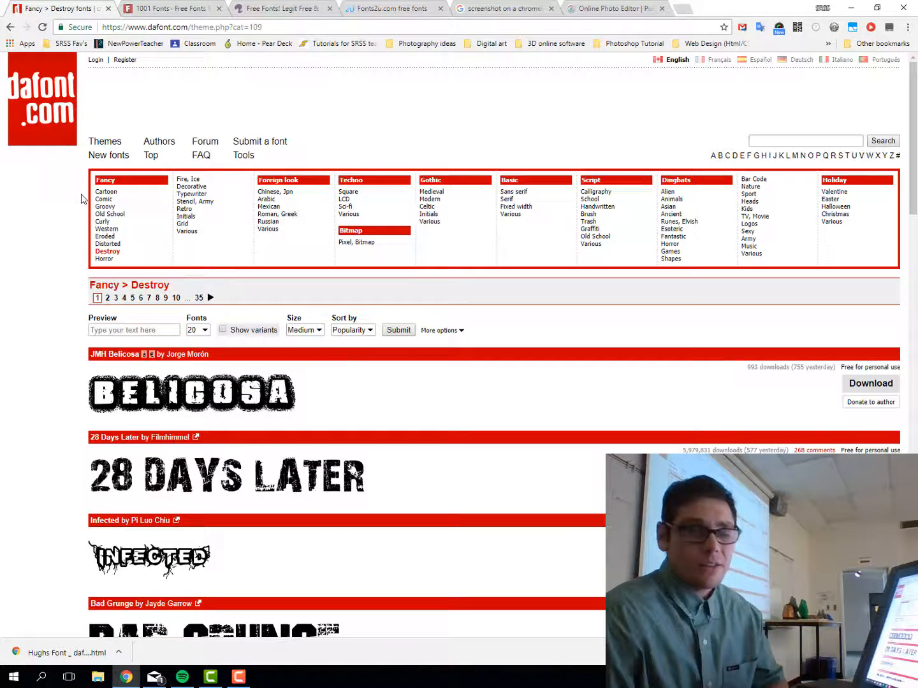
{"action": "left_click", "coordinate": [47, 112]}
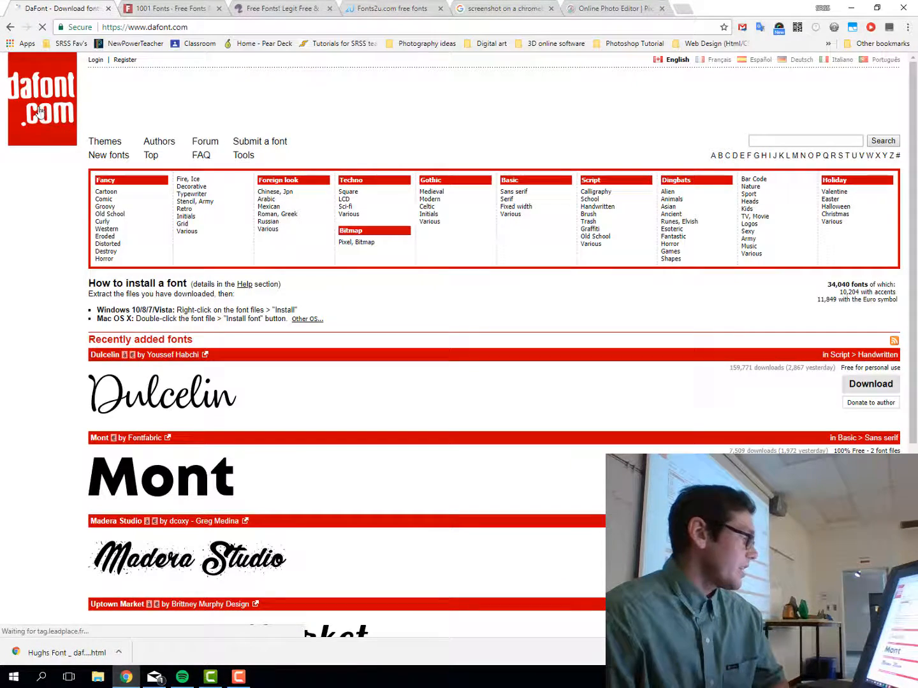
{"action": "scroll", "coordinate": [286, 472], "scroll_direction": "down", "scroll_amount": 3}
{"action": "scroll", "coordinate": [286, 472], "scroll_direction": "down", "scroll_amount": 1}
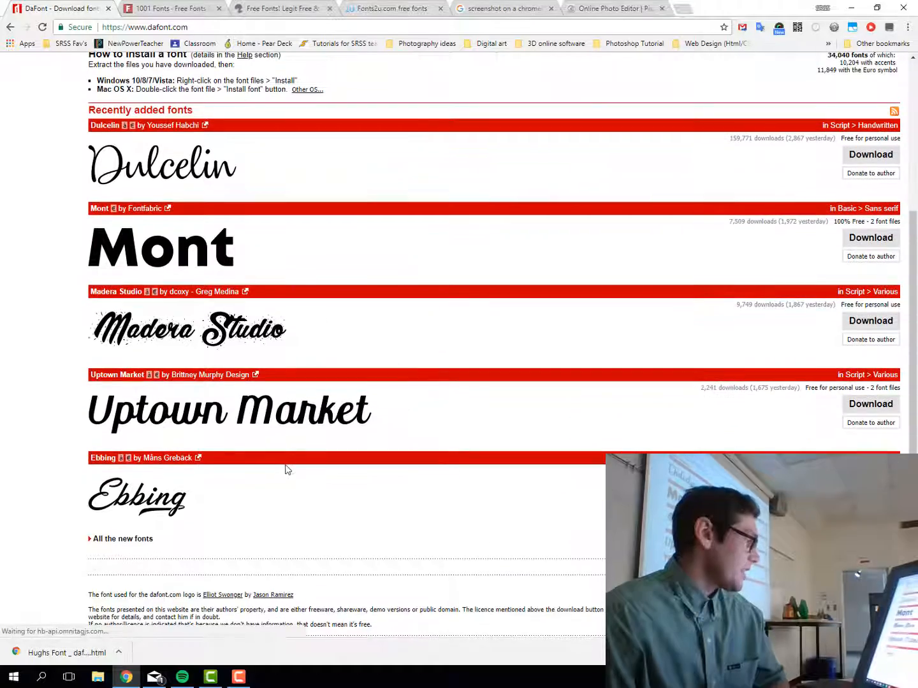
{"action": "scroll", "coordinate": [240, 490], "scroll_direction": "down", "scroll_amount": 1}
{"action": "scroll", "coordinate": [239, 486], "scroll_direction": "up", "scroll_amount": 4}
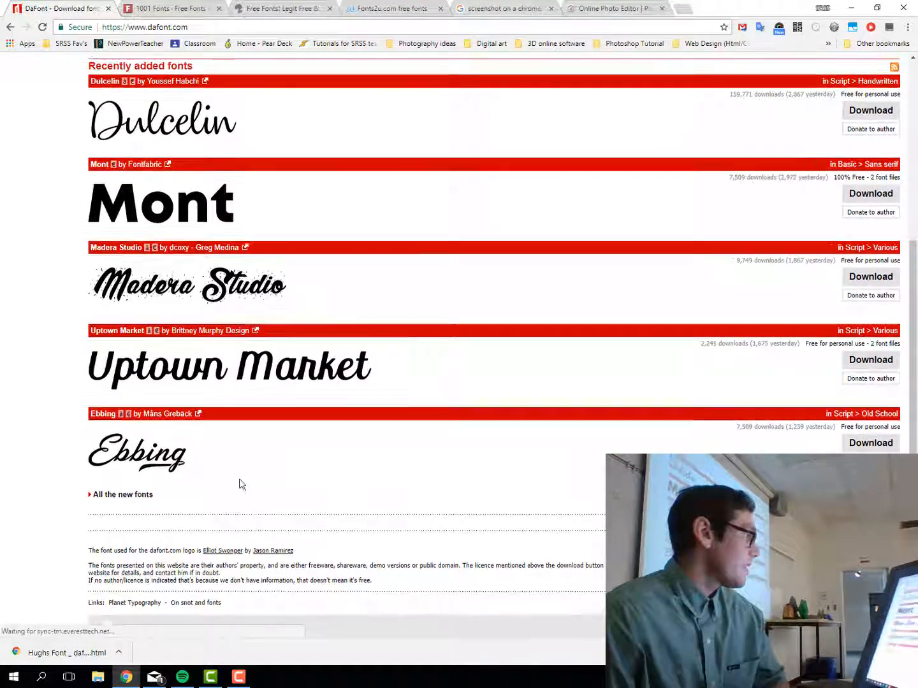
{"action": "scroll", "coordinate": [240, 485], "scroll_direction": "down", "scroll_amount": 1}
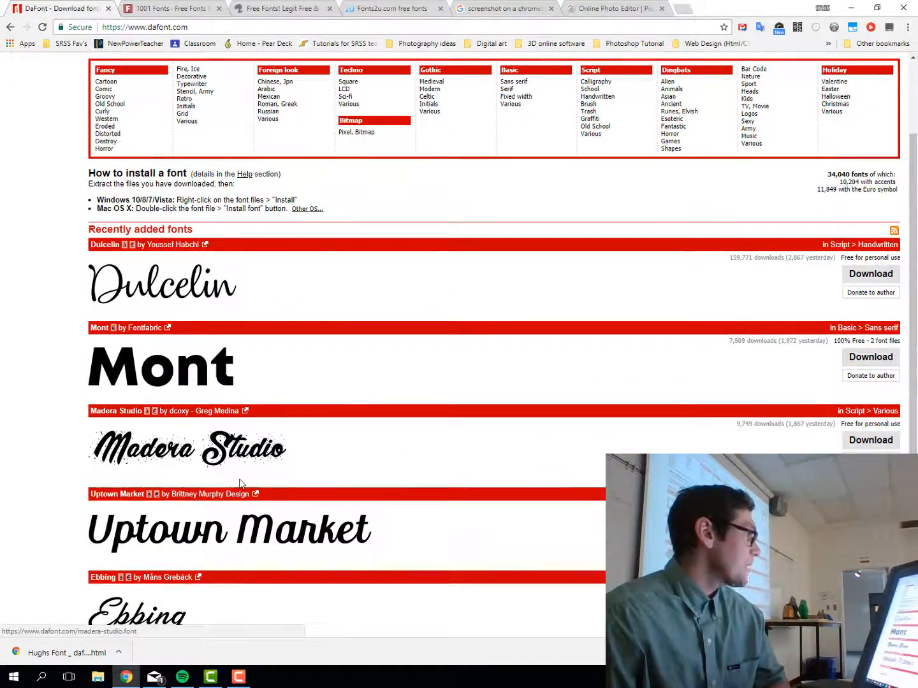
{"action": "scroll", "coordinate": [267, 509], "scroll_direction": "down", "scroll_amount": 1}
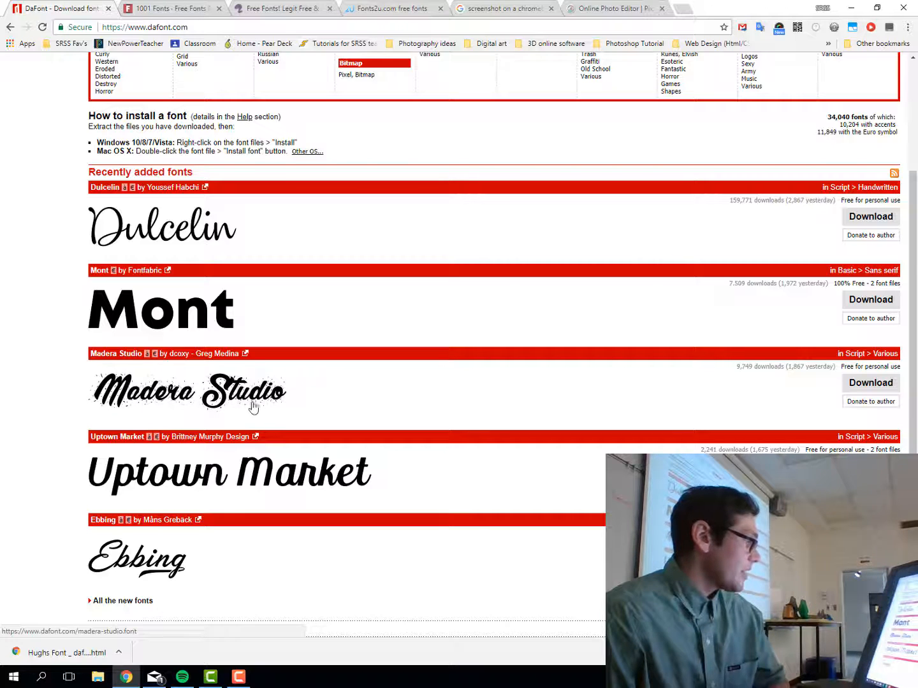
Open the Uptown Market font page and look over its previews
{"action": "left_click", "coordinate": [286, 478]}
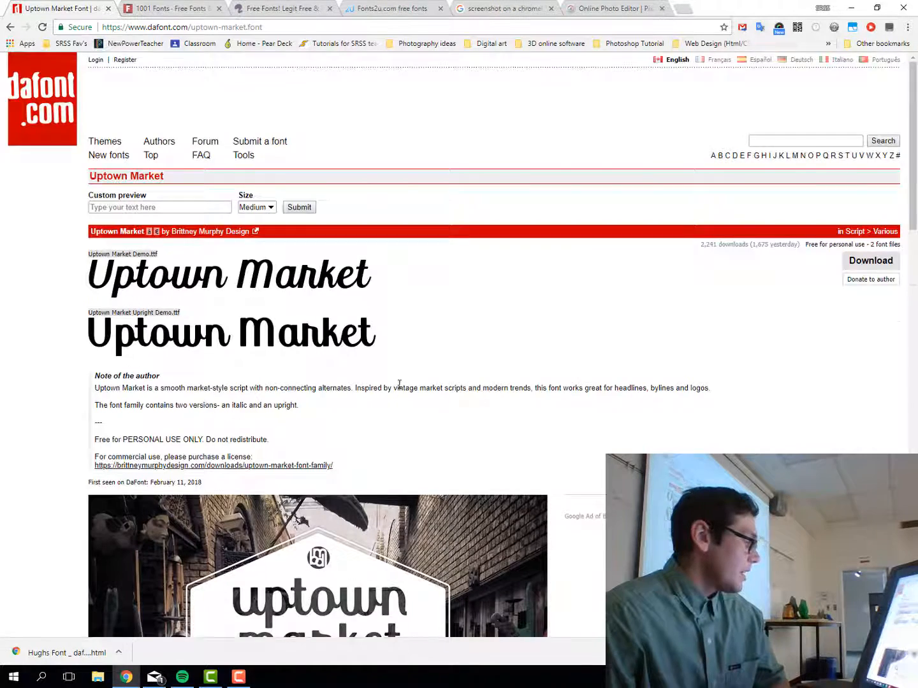
{"action": "scroll", "coordinate": [401, 390], "scroll_direction": "down", "scroll_amount": 3}
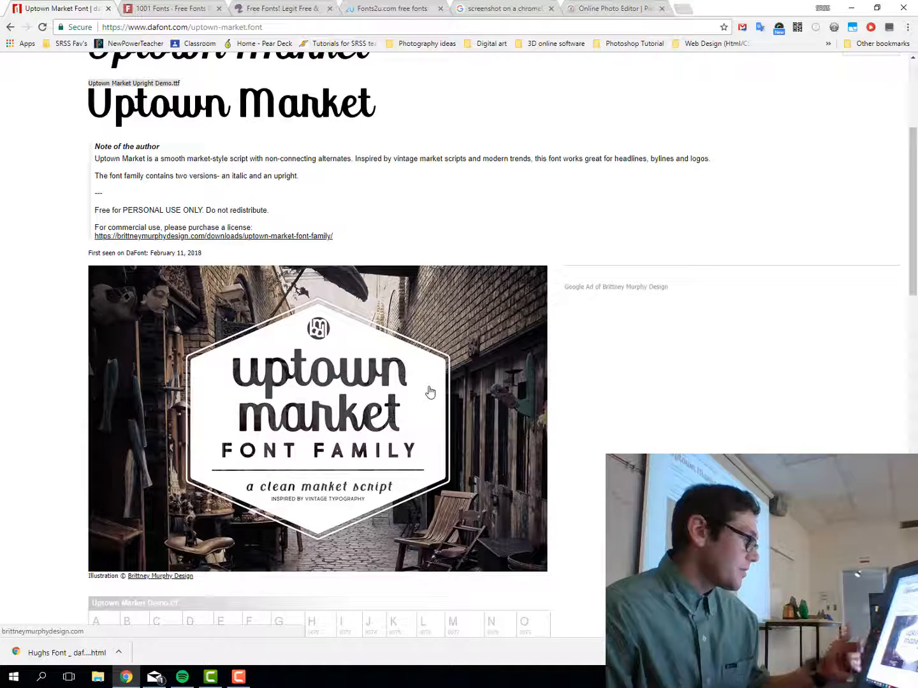
{"action": "scroll", "coordinate": [430, 392], "scroll_direction": "up", "scroll_amount": 1}
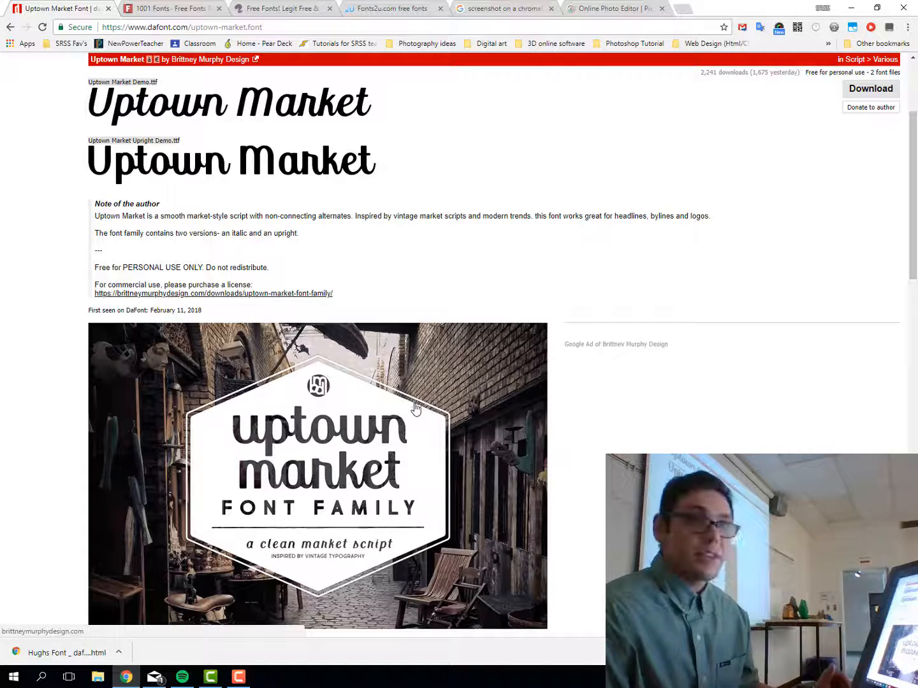
{"action": "scroll", "coordinate": [415, 408], "scroll_direction": "up", "scroll_amount": 3}
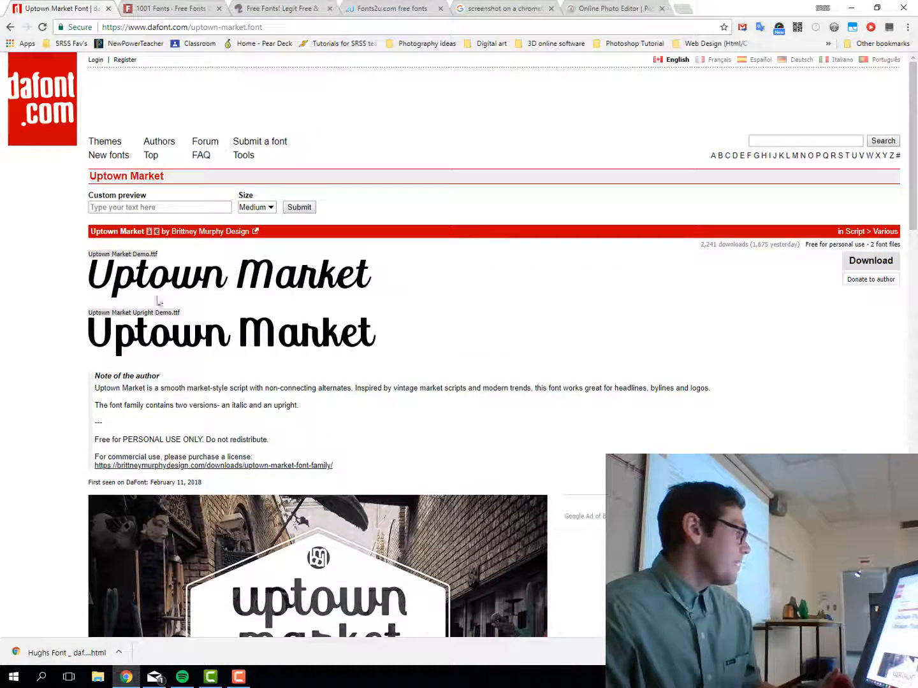
Preview the custom text 'Graphic design' at Large size, replacing a mistyped name
{"action": "left_click", "coordinate": [137, 208]}
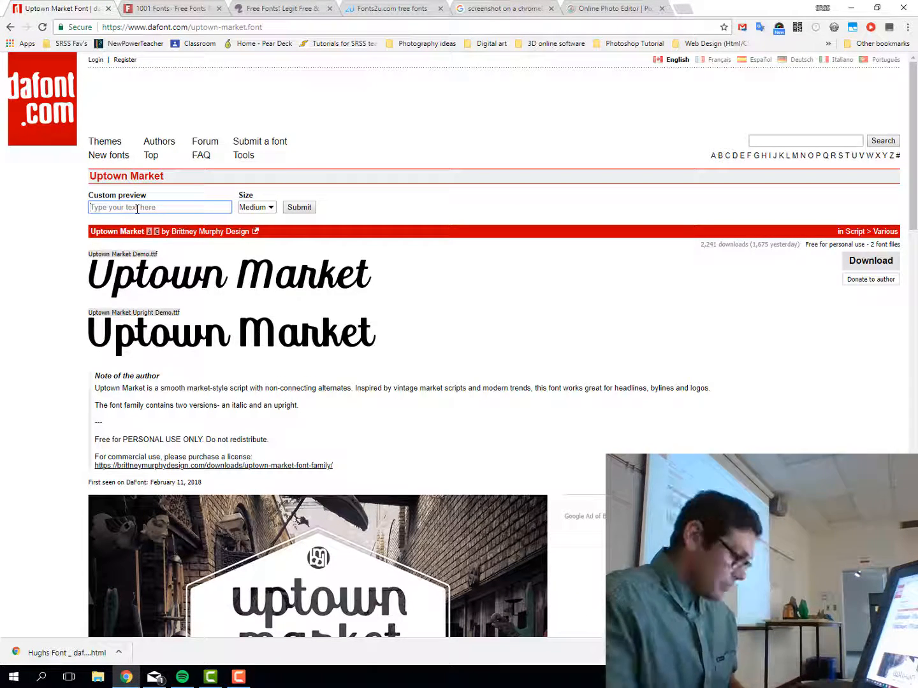
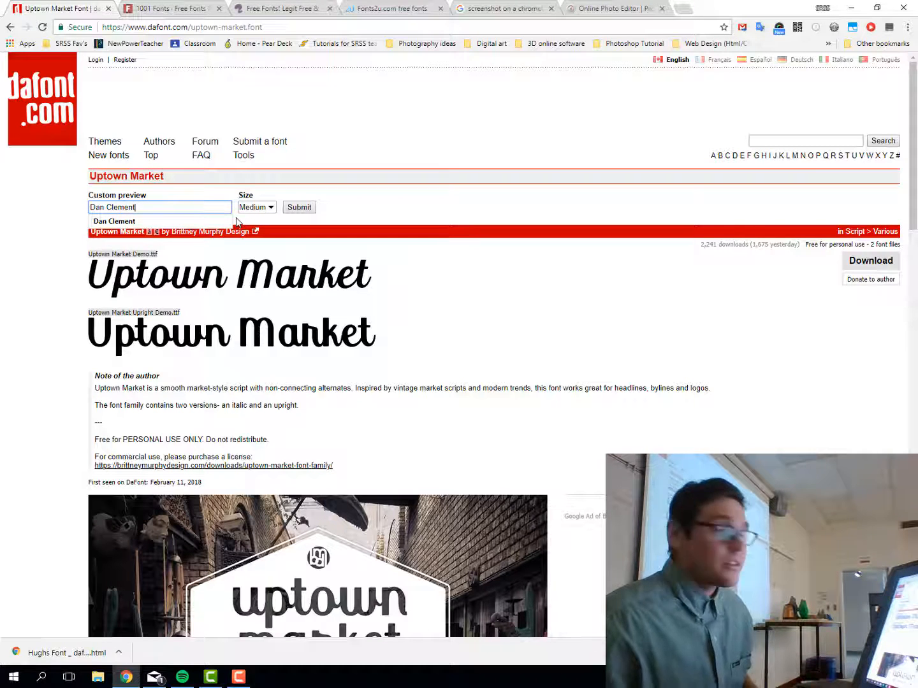
{"action": "left_click_drag", "start_coordinate": [153, 206], "coordinate": [61, 208]}
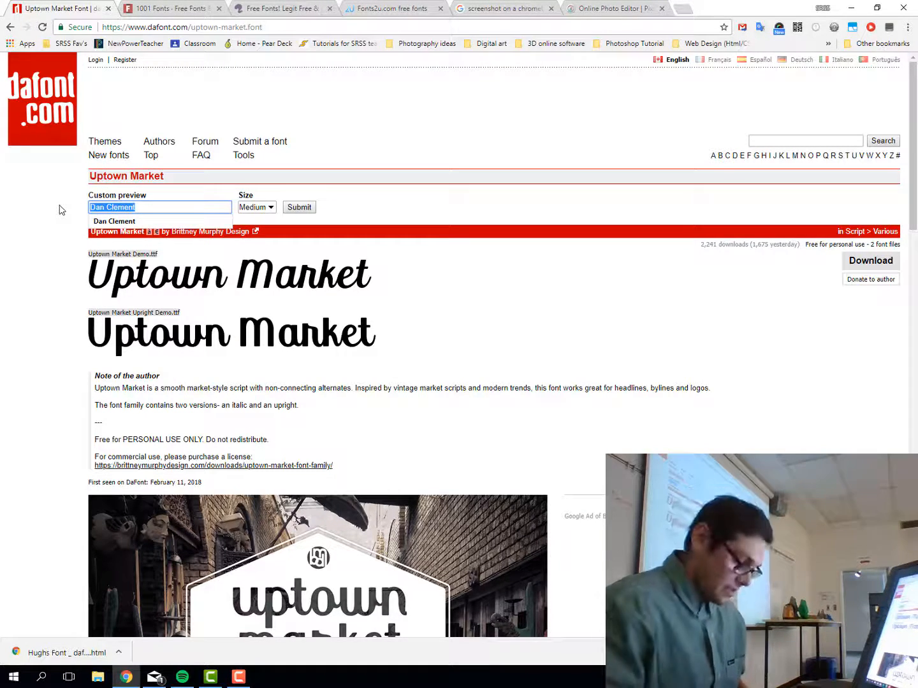
{"action": "key", "text": "BackSpace"}
{"action": "type", "text": "Graph"}
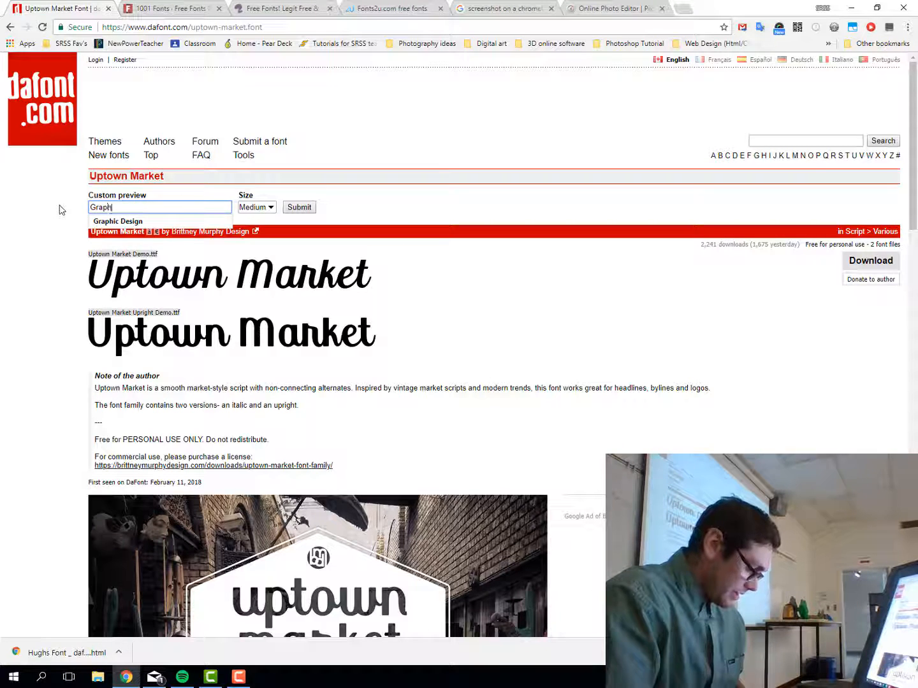
{"action": "type", "text": "ic design"}
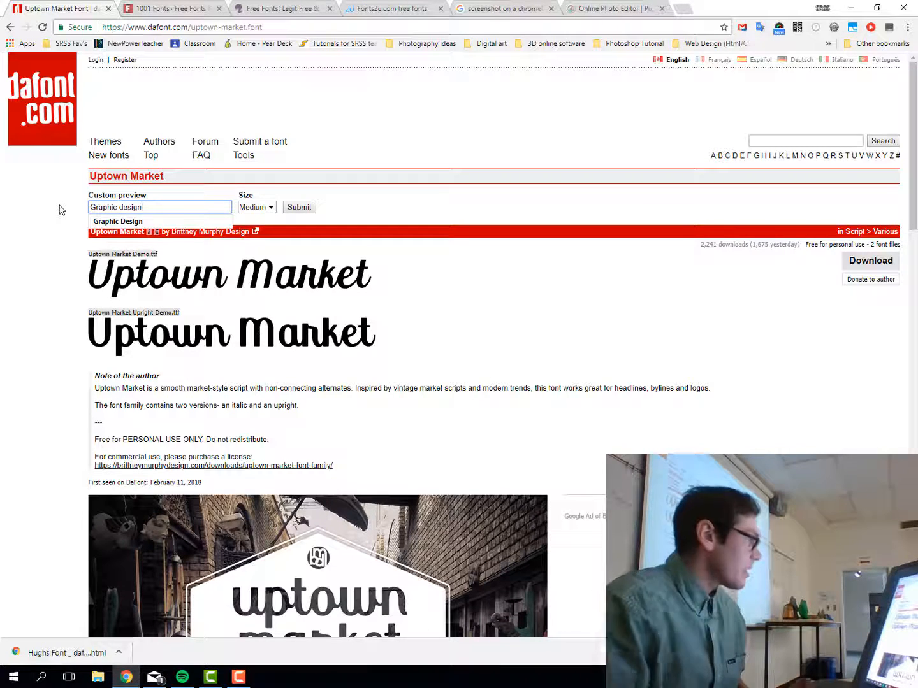
{"action": "left_click", "coordinate": [270, 208]}
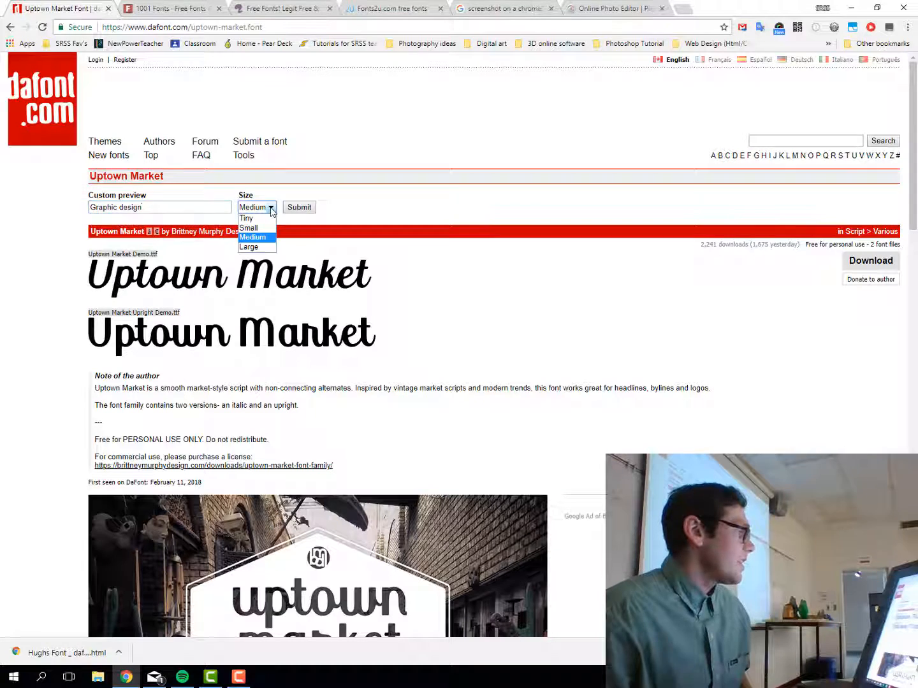
{"action": "left_click", "coordinate": [264, 250]}
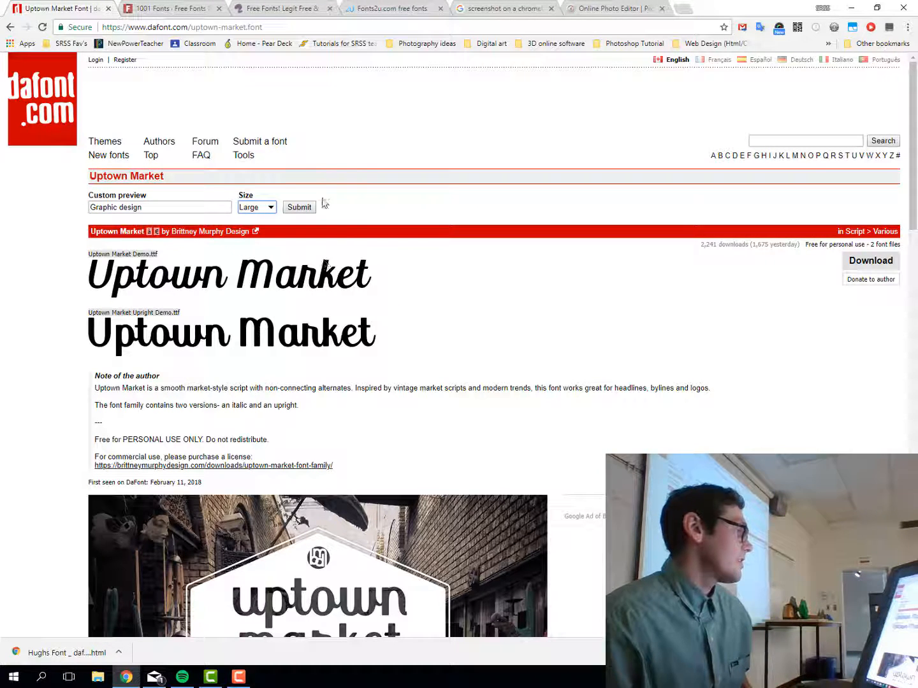
{"action": "left_click", "coordinate": [300, 210]}
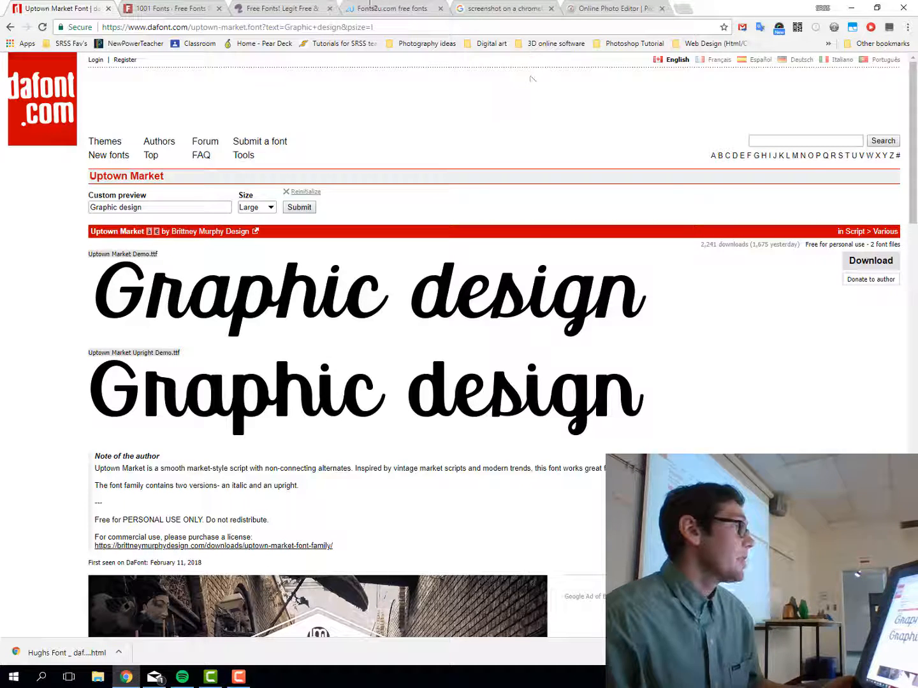
Switch to the Google Images results on taking a Chromebook screenshot
{"action": "left_click", "coordinate": [494, 9]}
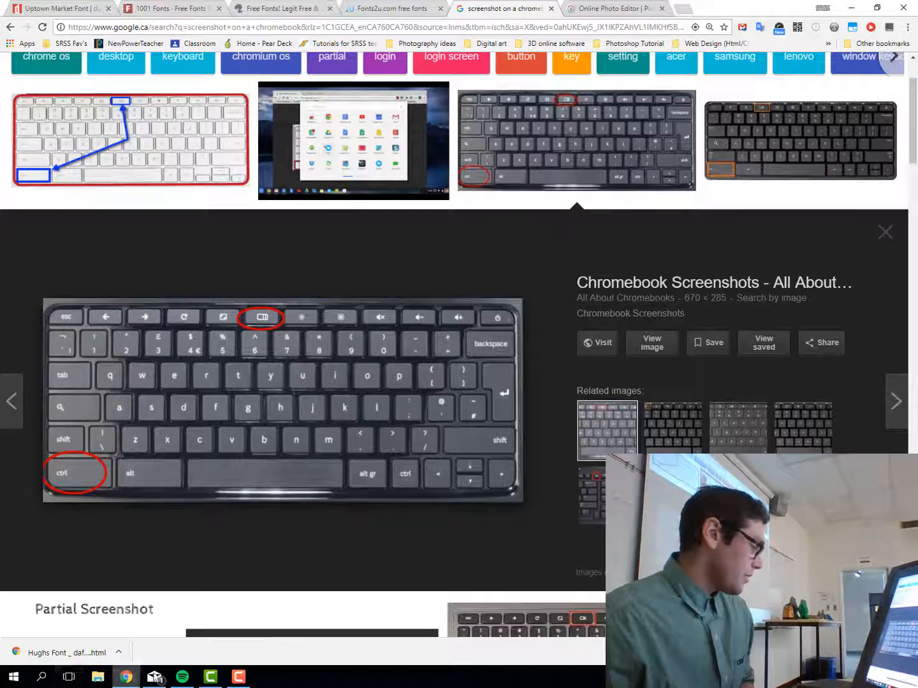
Launch Snipping Tool by searching Start for 'snip'
{"action": "left_click", "coordinate": [13, 679]}
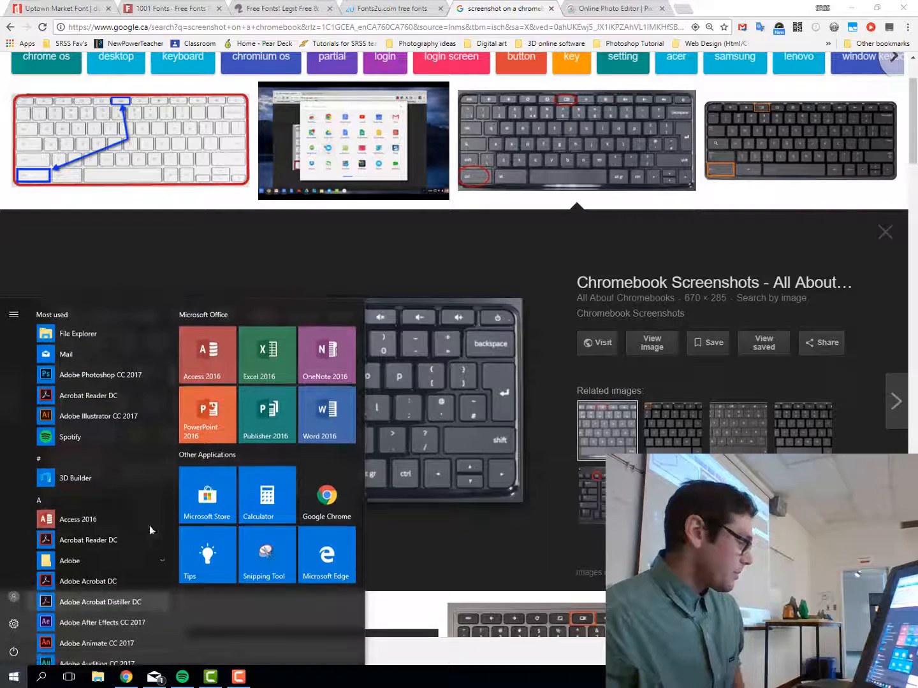
{"action": "type", "text": "sni"}
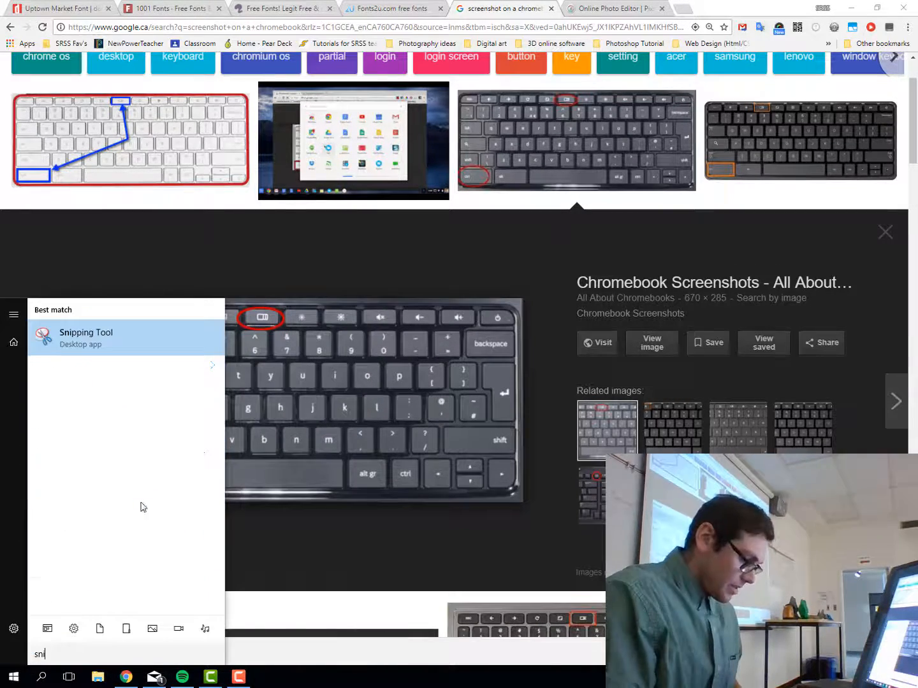
{"action": "type", "text": "p"}
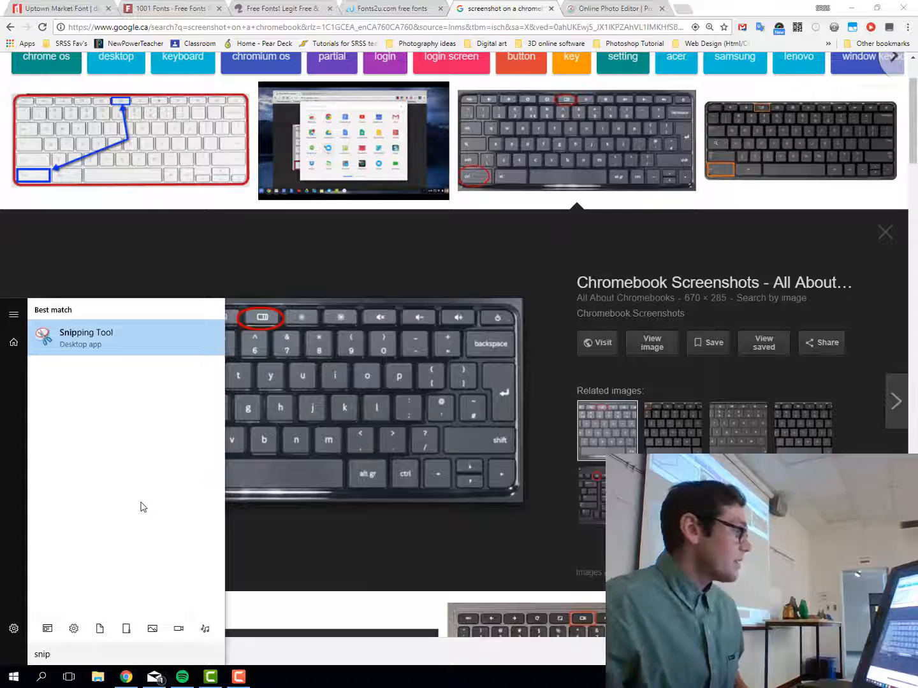
{"action": "key", "text": "Return"}
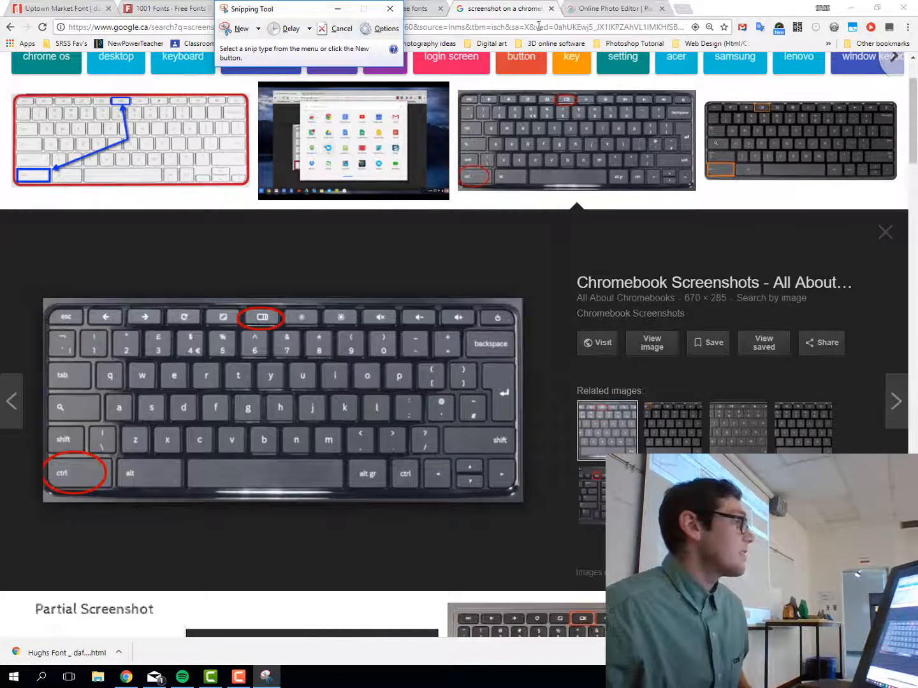
Snip the Uptown Market page area showing the Graphic design previews
{"action": "left_click", "coordinate": [69, 8]}
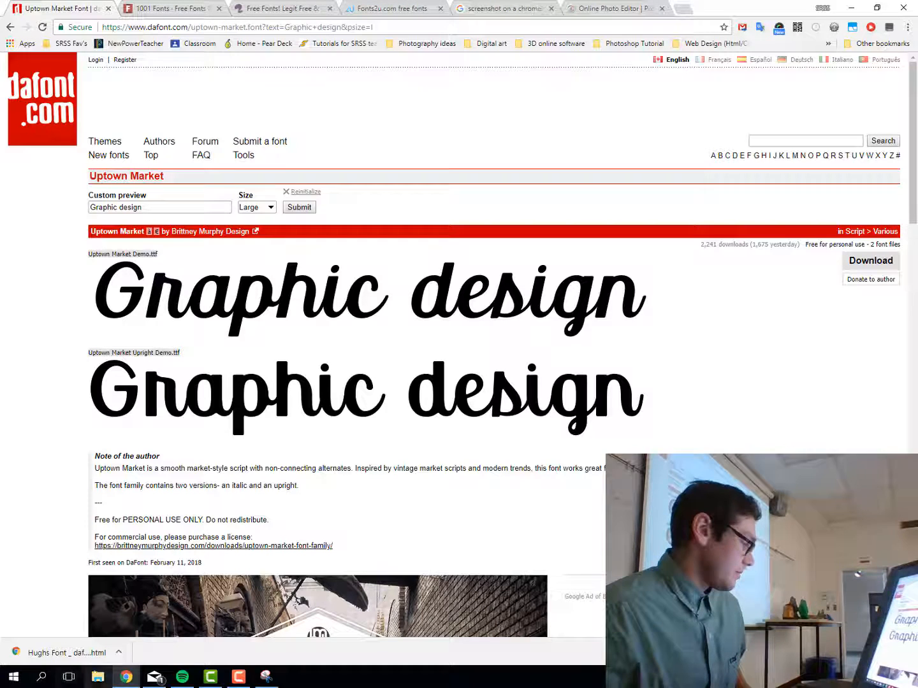
{"action": "left_click", "coordinate": [268, 680]}
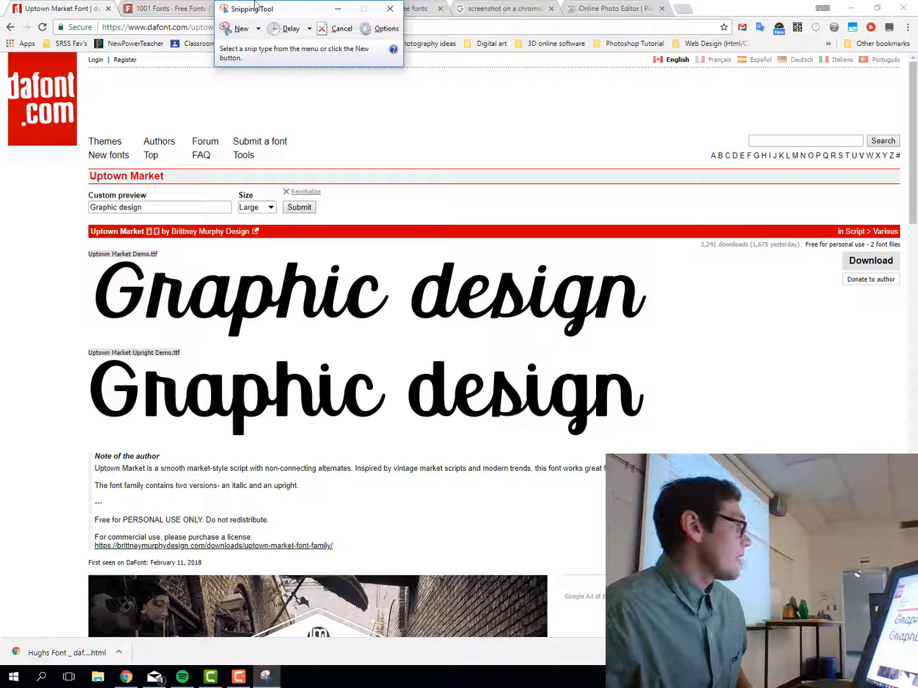
{"action": "left_click", "coordinate": [241, 33]}
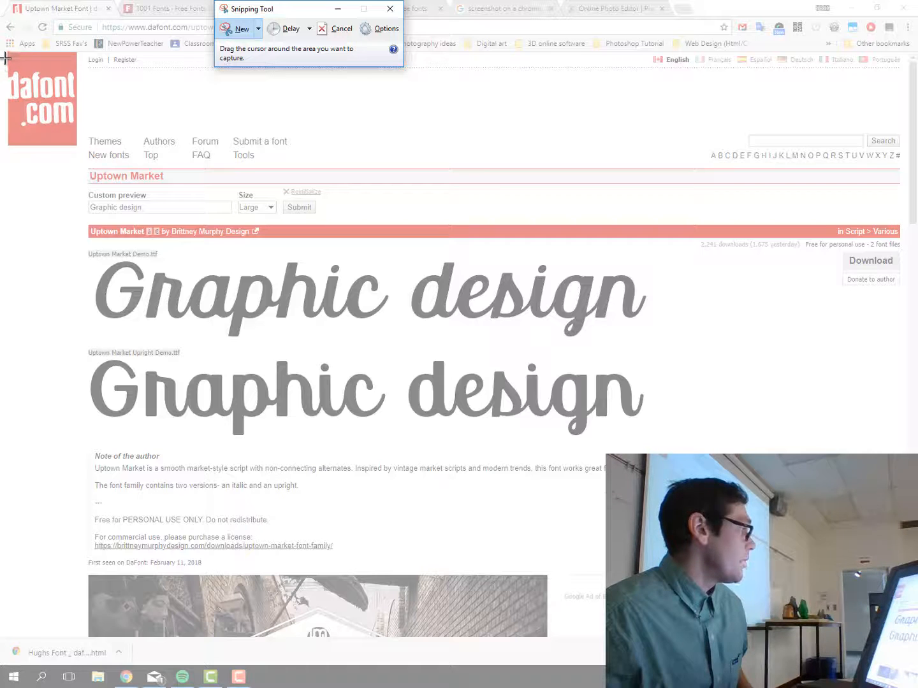
{"action": "left_click_drag", "start_coordinate": [5, 57], "coordinate": [917, 668]}
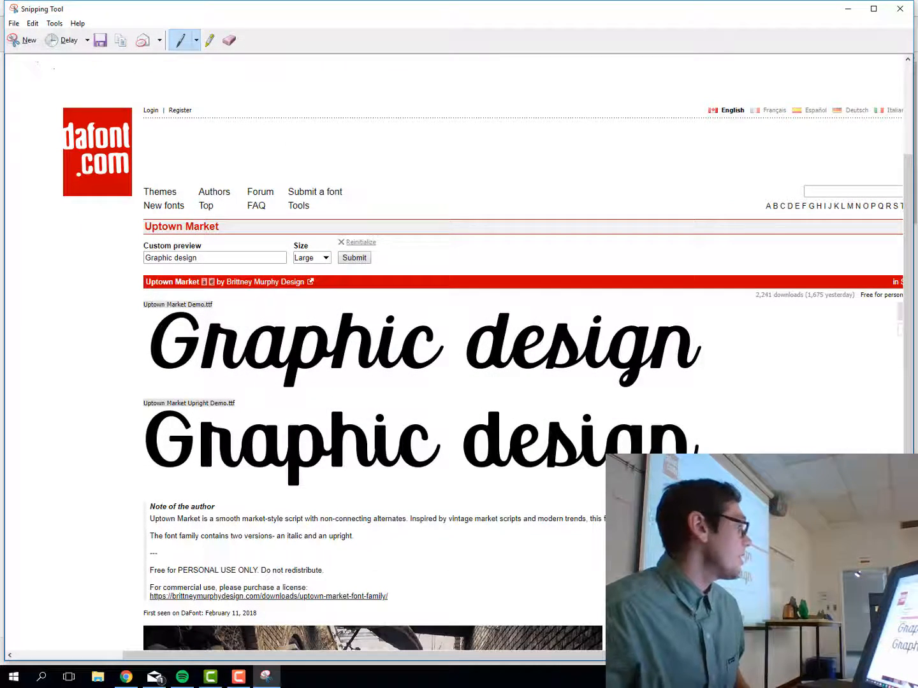
Save the snip to the Desktop as JPEG 'Custom text' and close Snipping Tool
{"action": "left_click", "coordinate": [15, 26]}
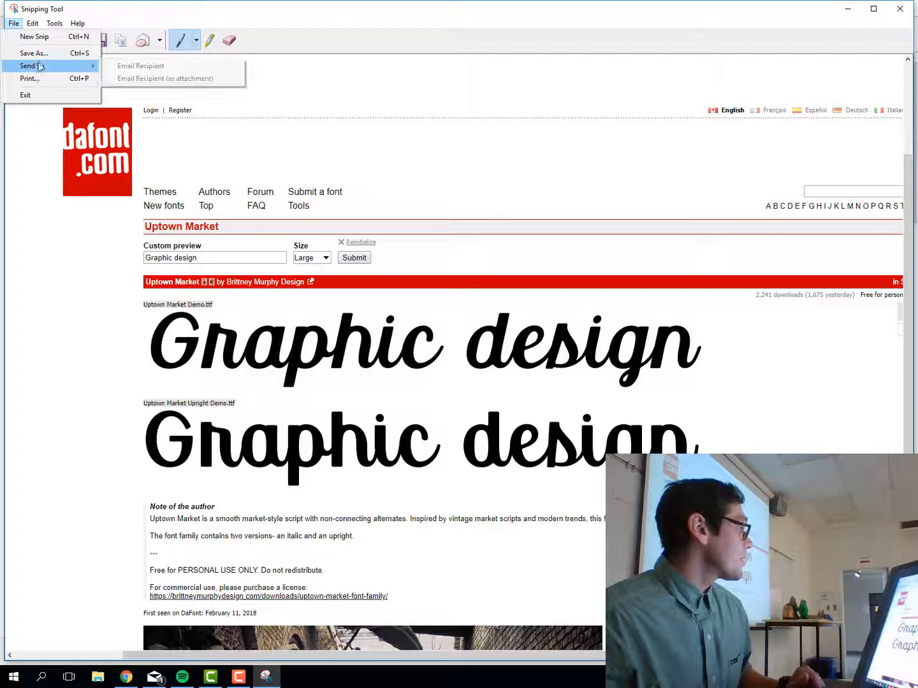
{"action": "left_click", "coordinate": [40, 55]}
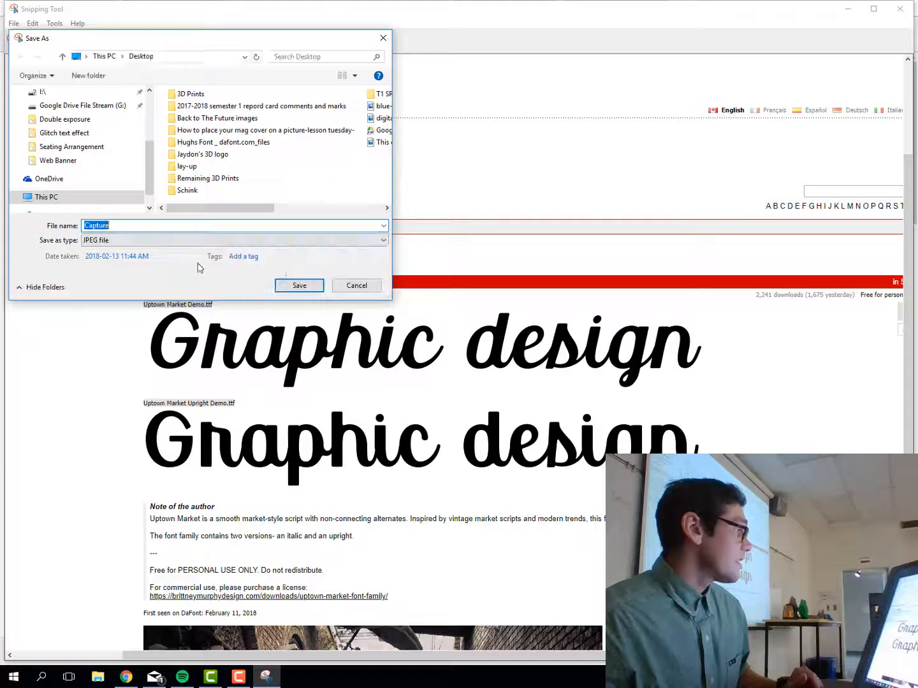
{"action": "left_click_drag", "start_coordinate": [151, 173], "coordinate": [152, 124]}
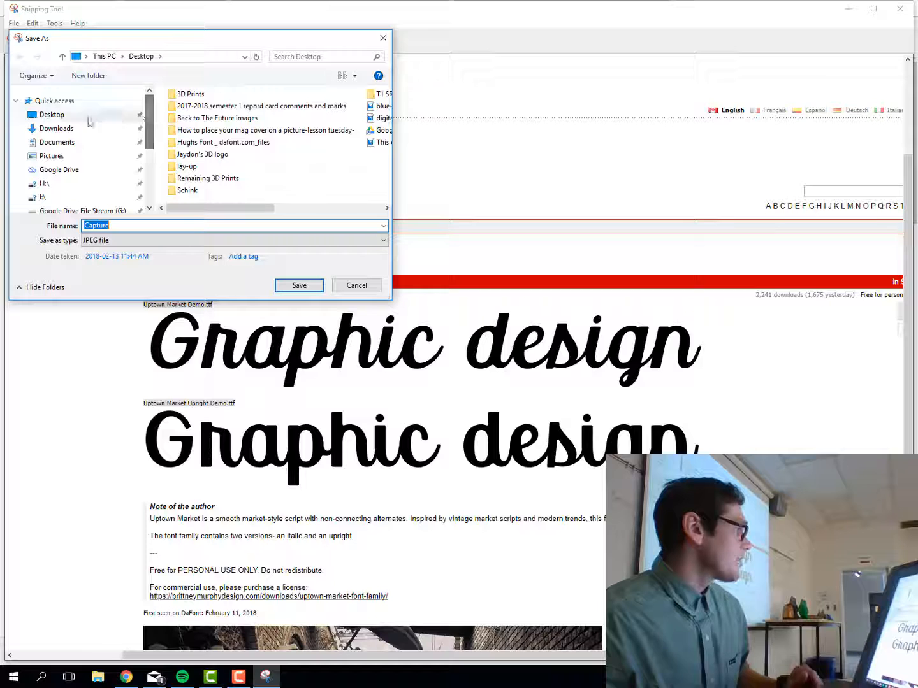
{"action": "left_click", "coordinate": [58, 114]}
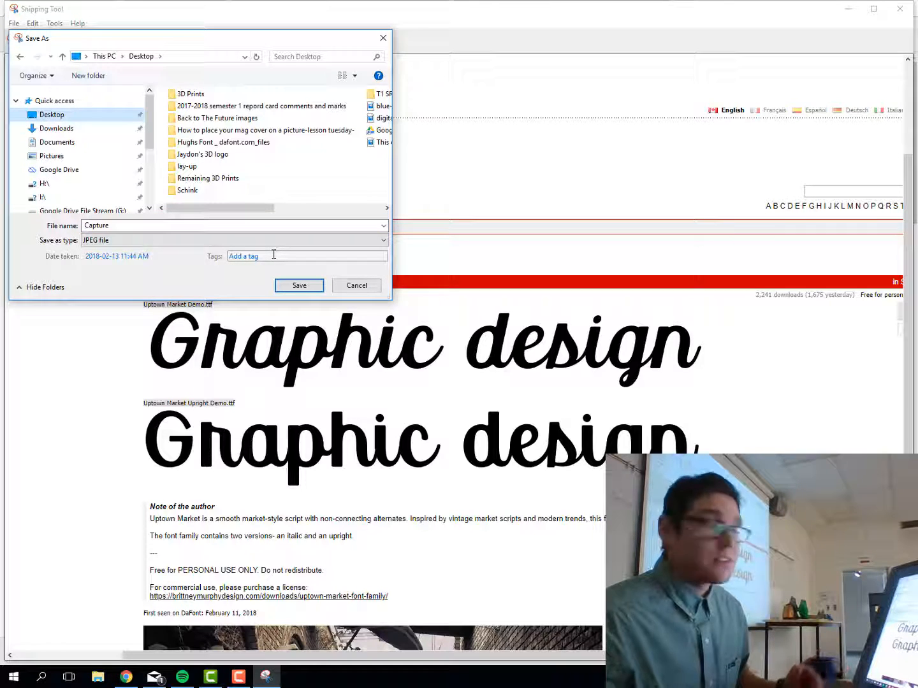
{"action": "double_click", "coordinate": [163, 225]}
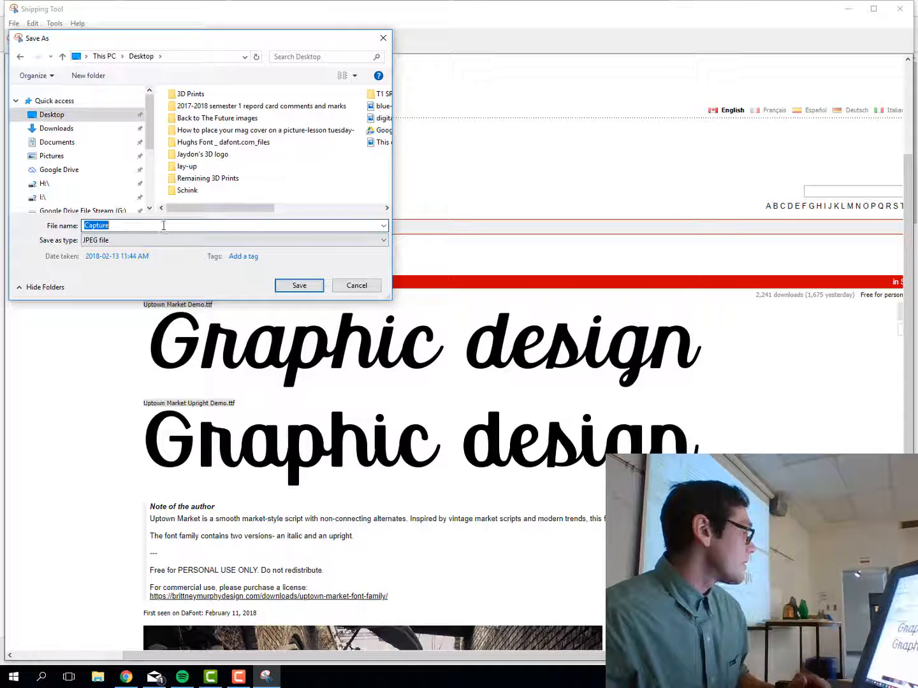
{"action": "key", "text": "BackSpace"}
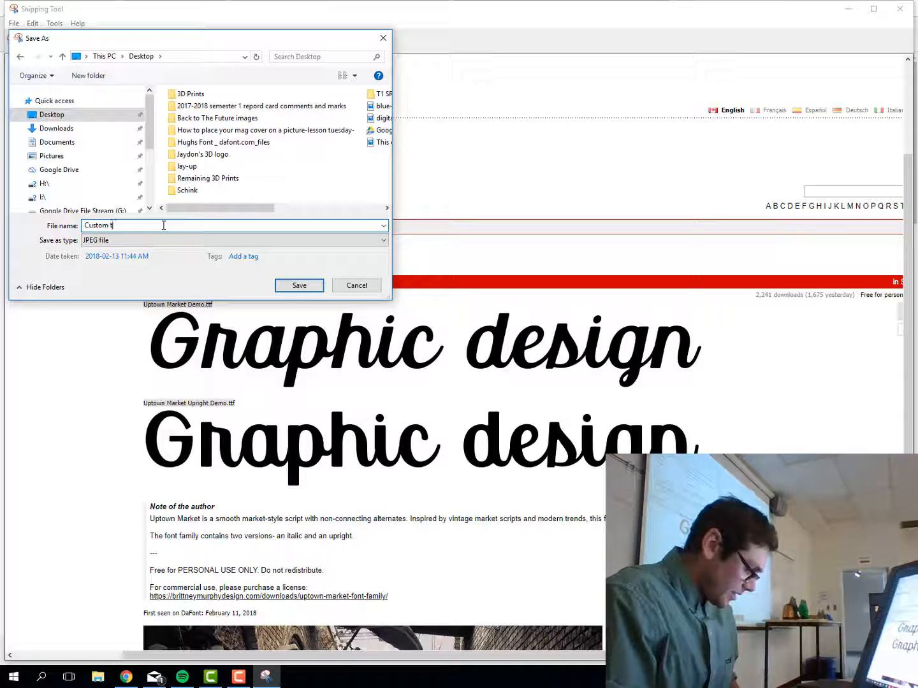
{"action": "type", "text": "Custom text"}
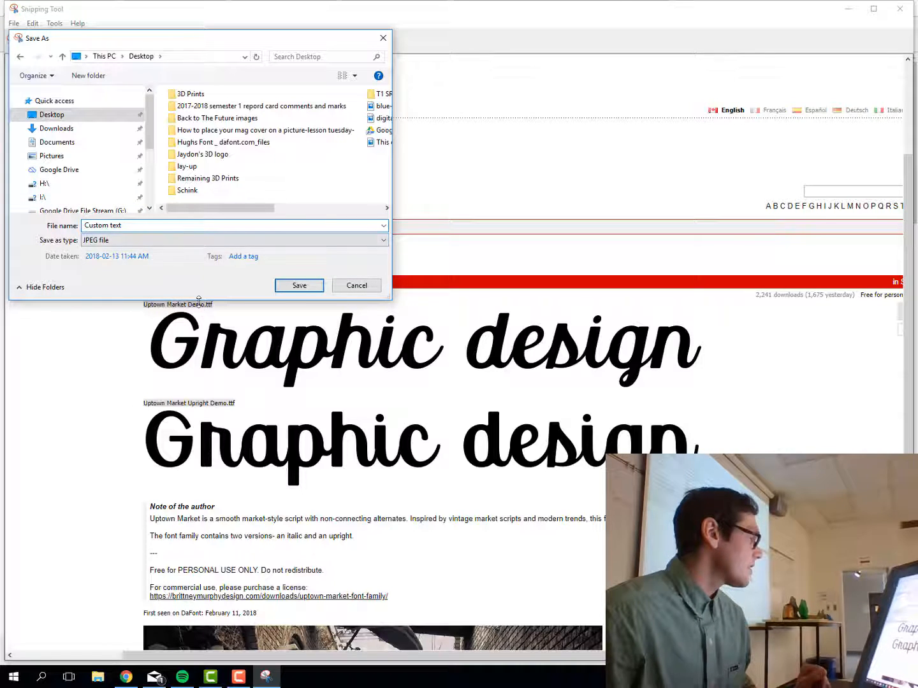
{"action": "left_click", "coordinate": [299, 286]}
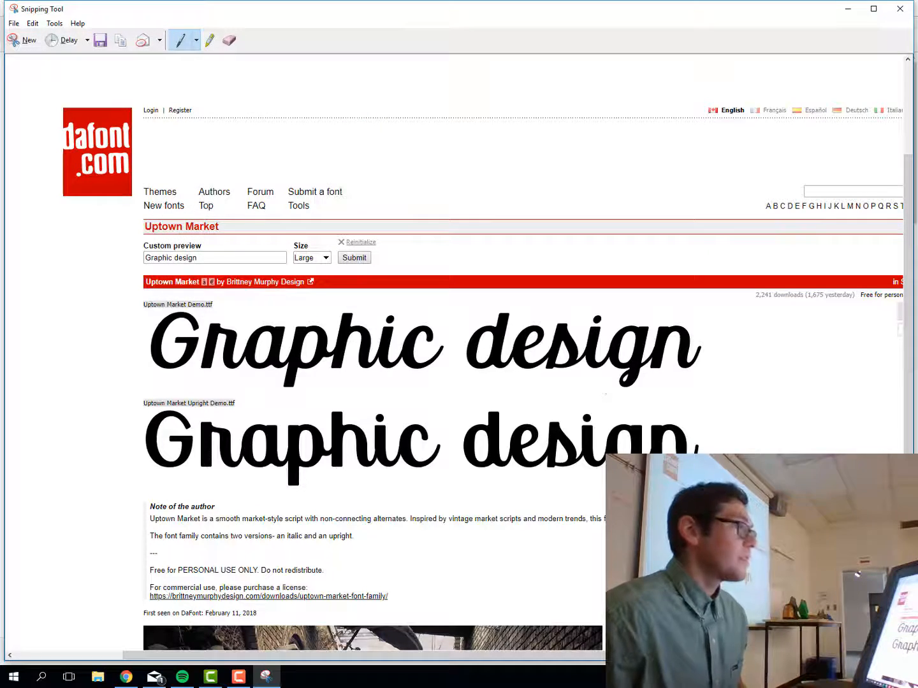
{"action": "left_click", "coordinate": [899, 8]}
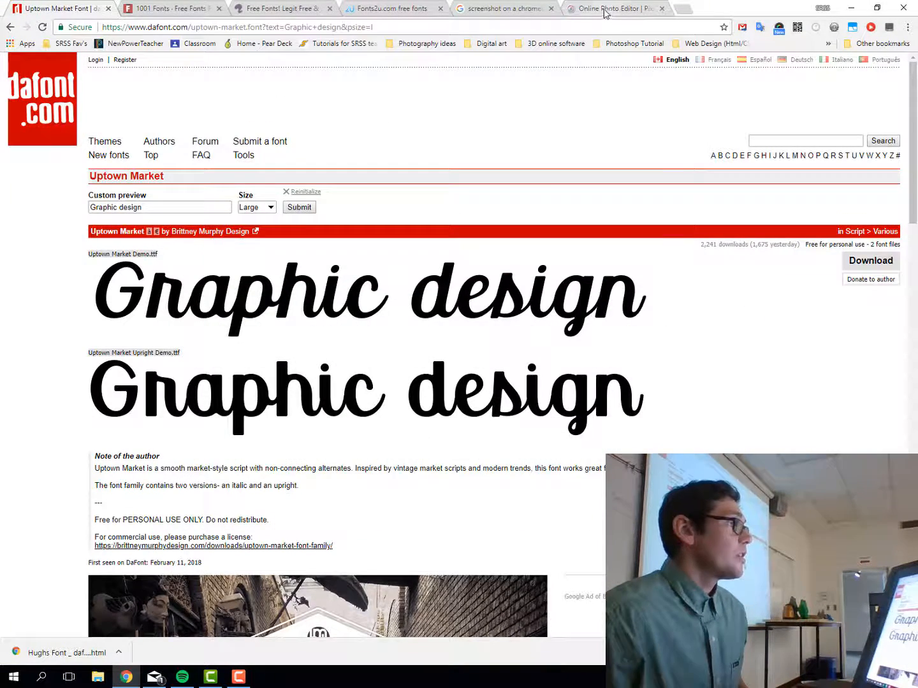
In Pixlr, discard Taylor's example unsaved and bring up Open image from computer
{"action": "left_click", "coordinate": [608, 9]}
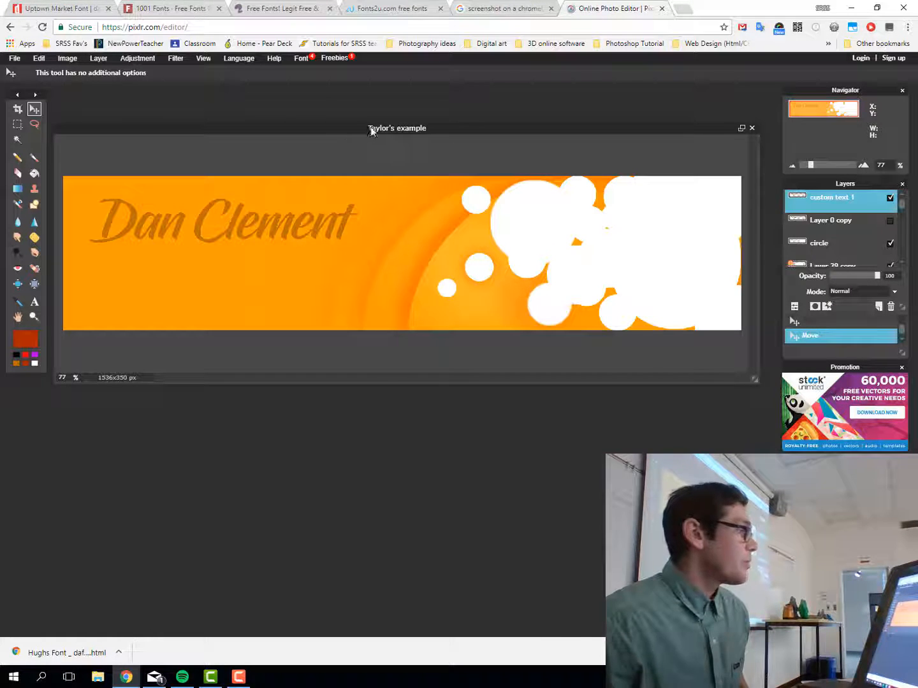
{"action": "left_click_drag", "start_coordinate": [372, 130], "coordinate": [351, 156]}
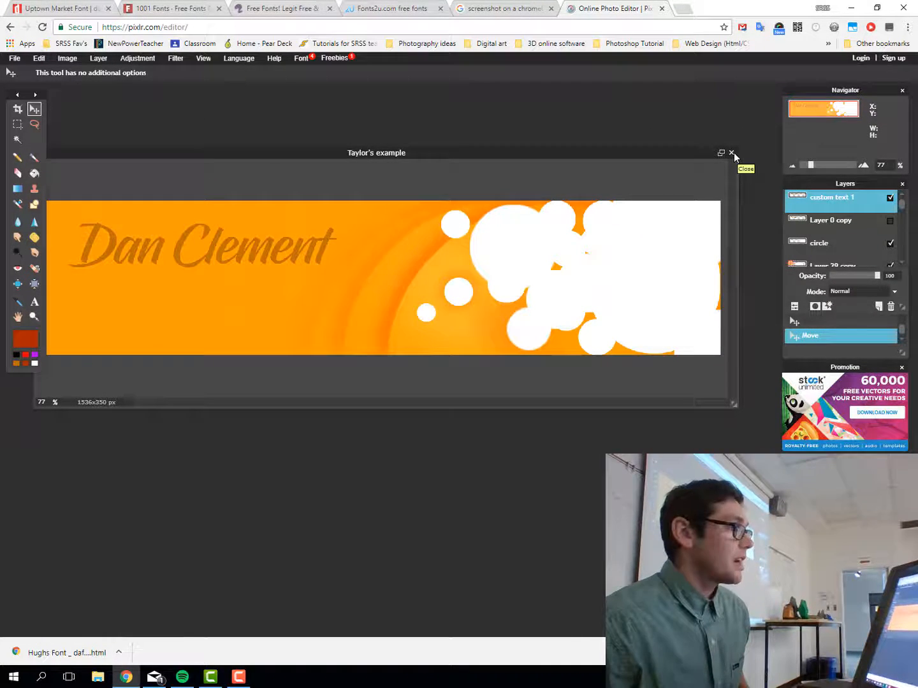
{"action": "left_click", "coordinate": [732, 152]}
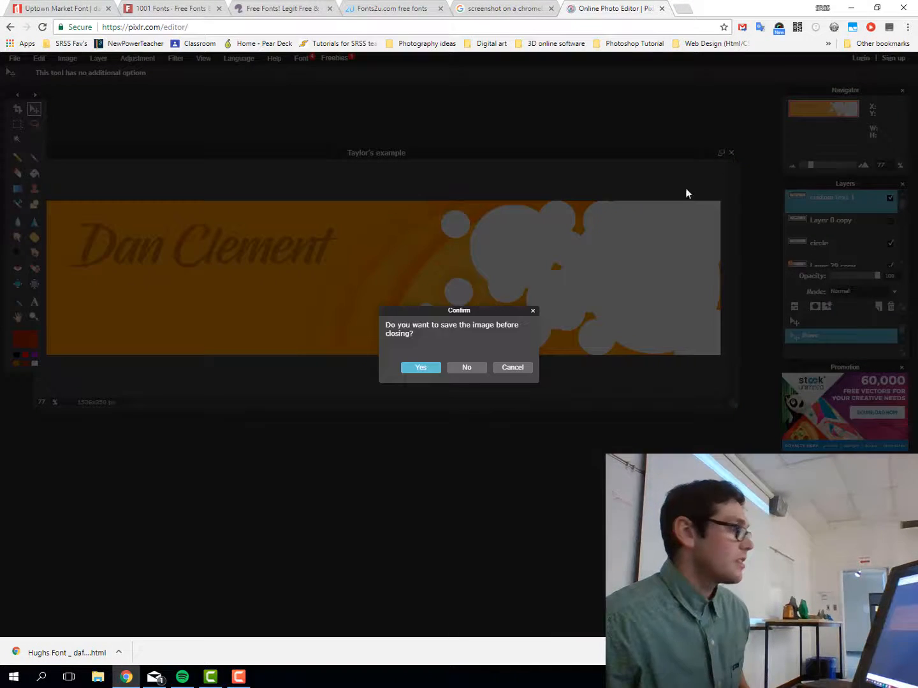
{"action": "left_click", "coordinate": [476, 368]}
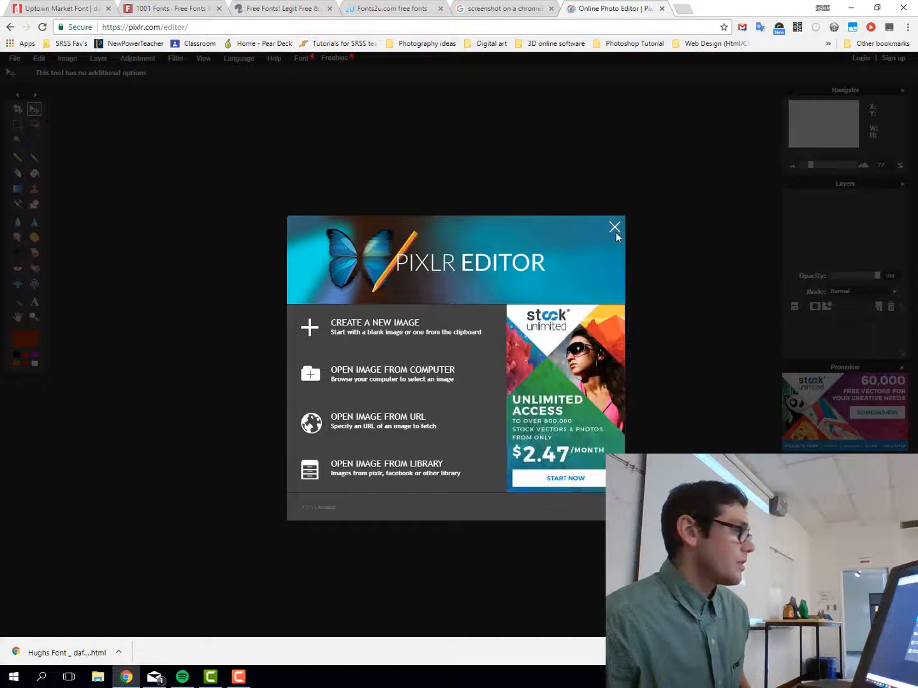
{"action": "left_click", "coordinate": [410, 380]}
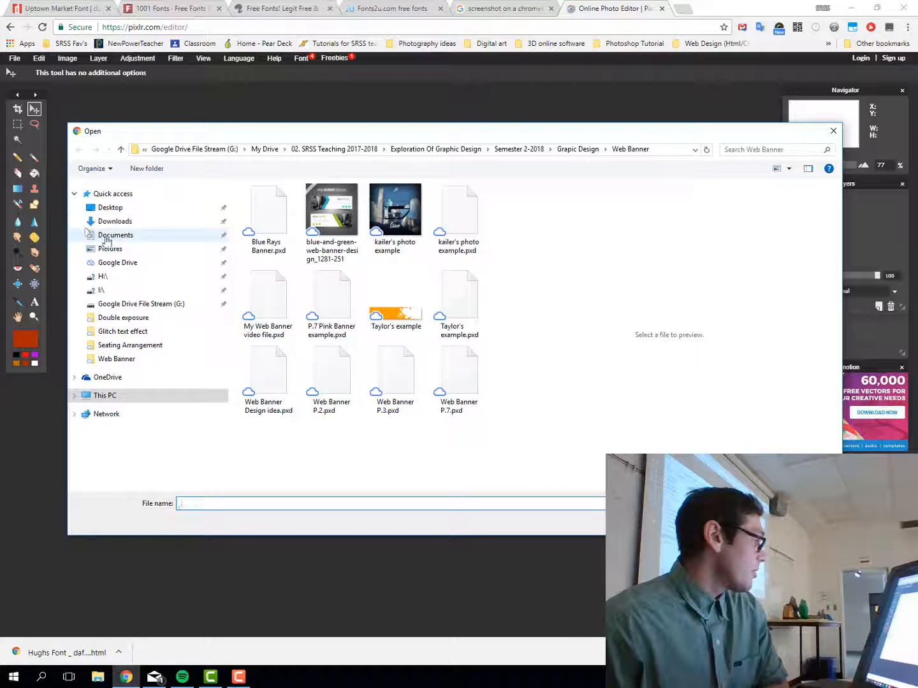
Open the 1590x1061 px 'Custom text' image from the Desktop
{"action": "left_click", "coordinate": [116, 213]}
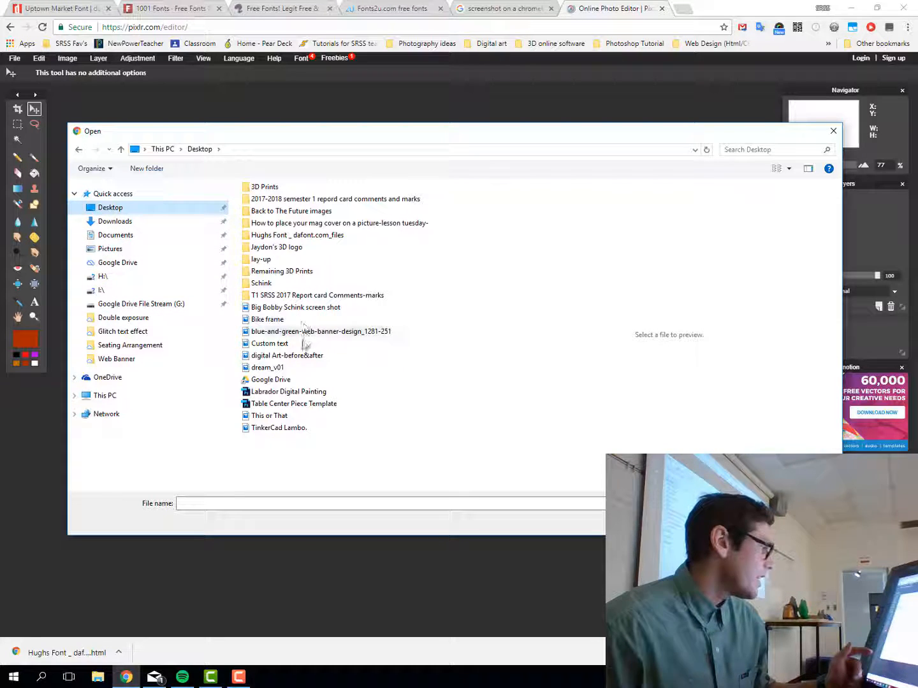
{"action": "left_click", "coordinate": [276, 344]}
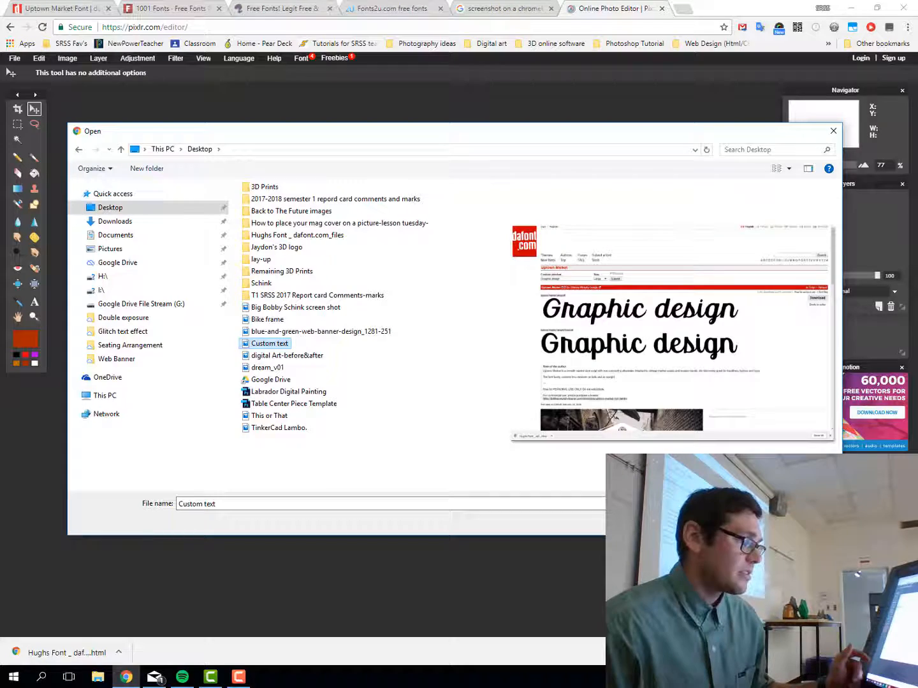
{"action": "left_click", "coordinate": [741, 520]}
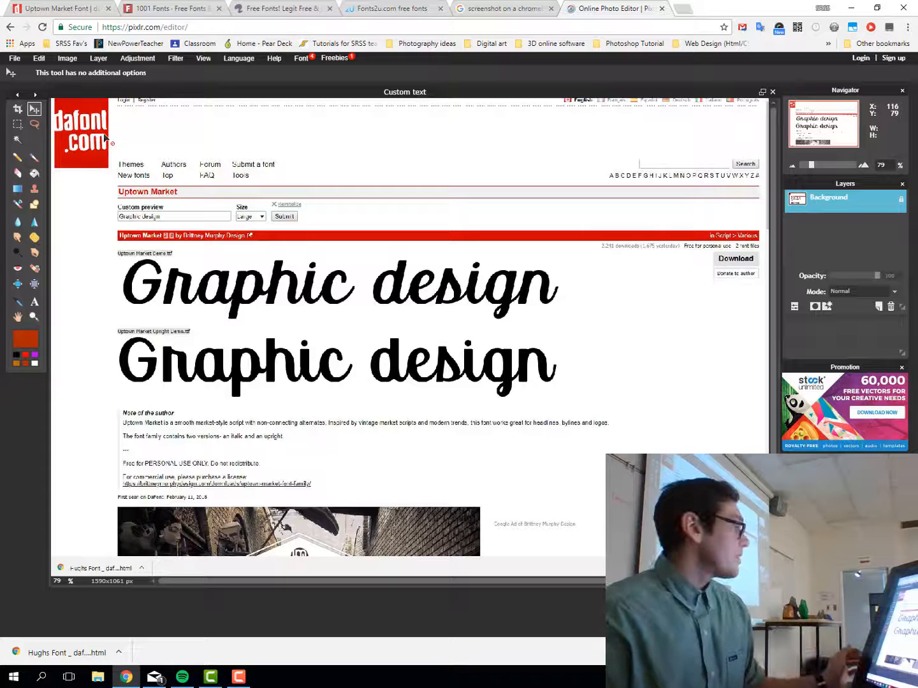
Crop Custom text to the upper 'Graphic design' line (981x148 px) and move its window lower left
{"action": "left_click", "coordinate": [18, 110]}
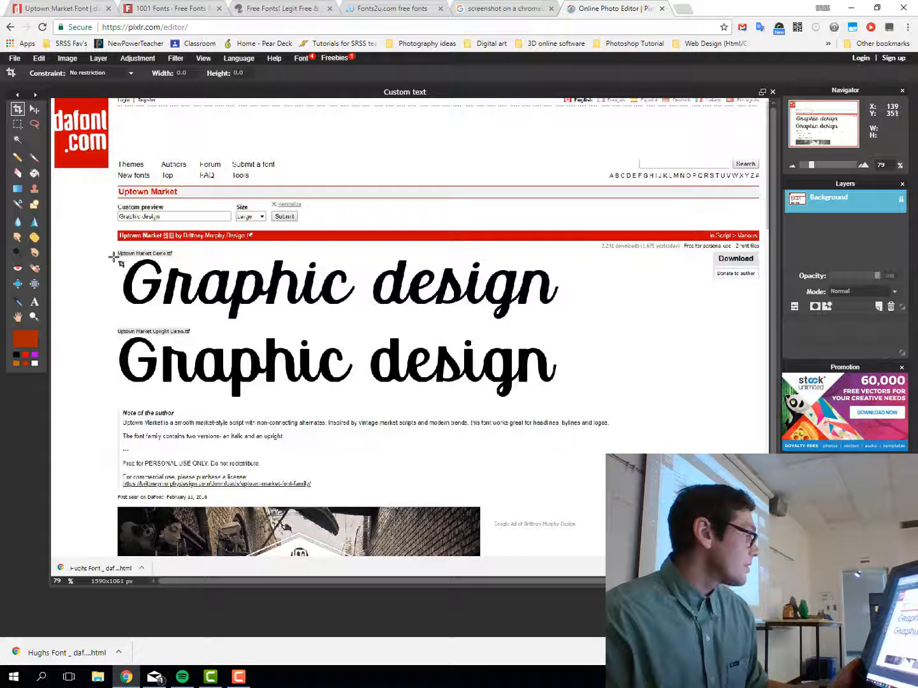
{"action": "left_click_drag", "start_coordinate": [115, 256], "coordinate": [560, 323]}
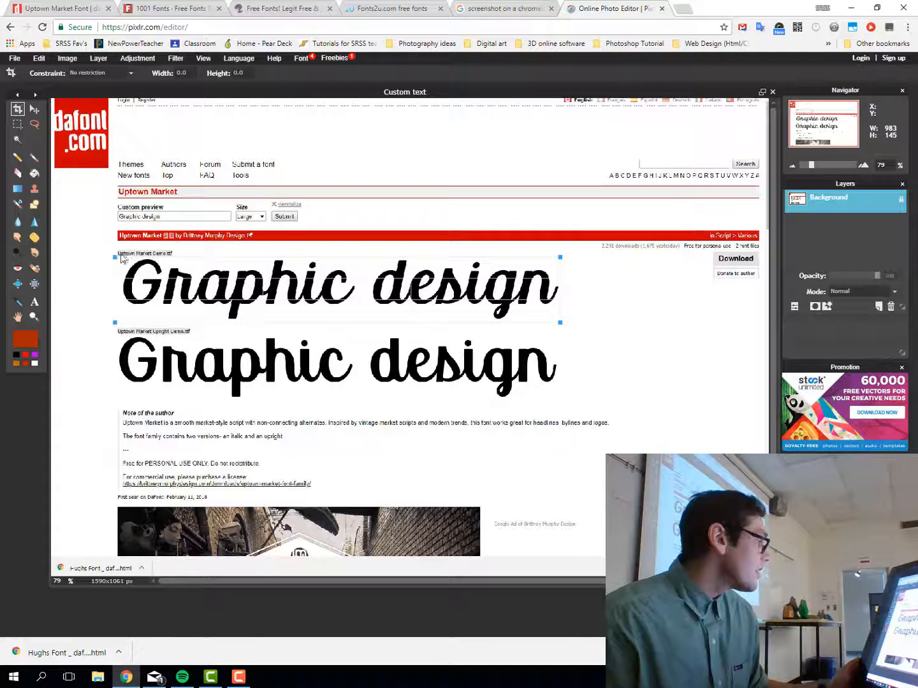
{"action": "left_click_drag", "start_coordinate": [113, 254], "coordinate": [116, 255]}
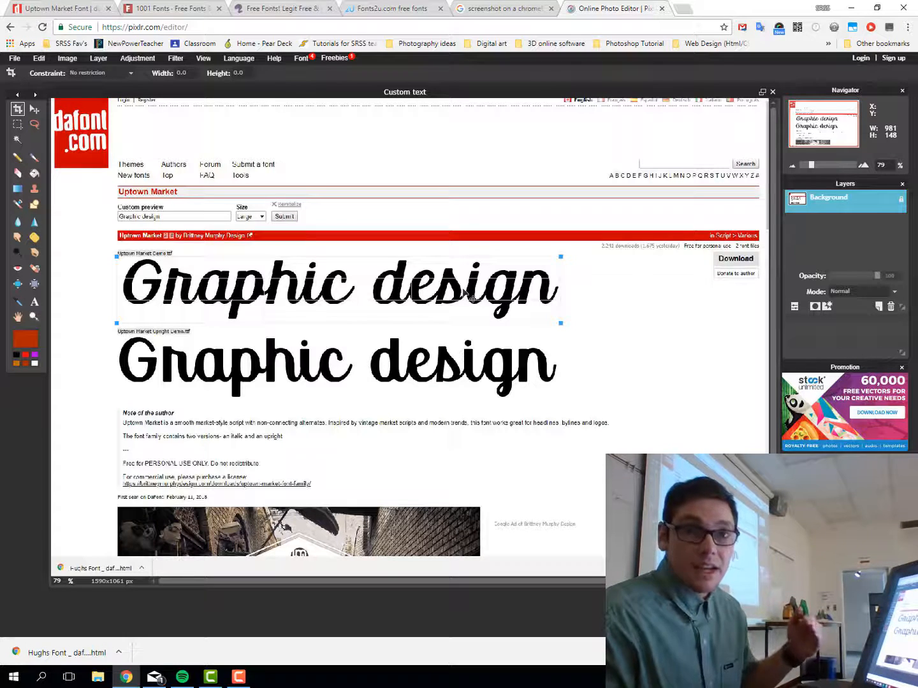
{"action": "key", "text": "Return"}
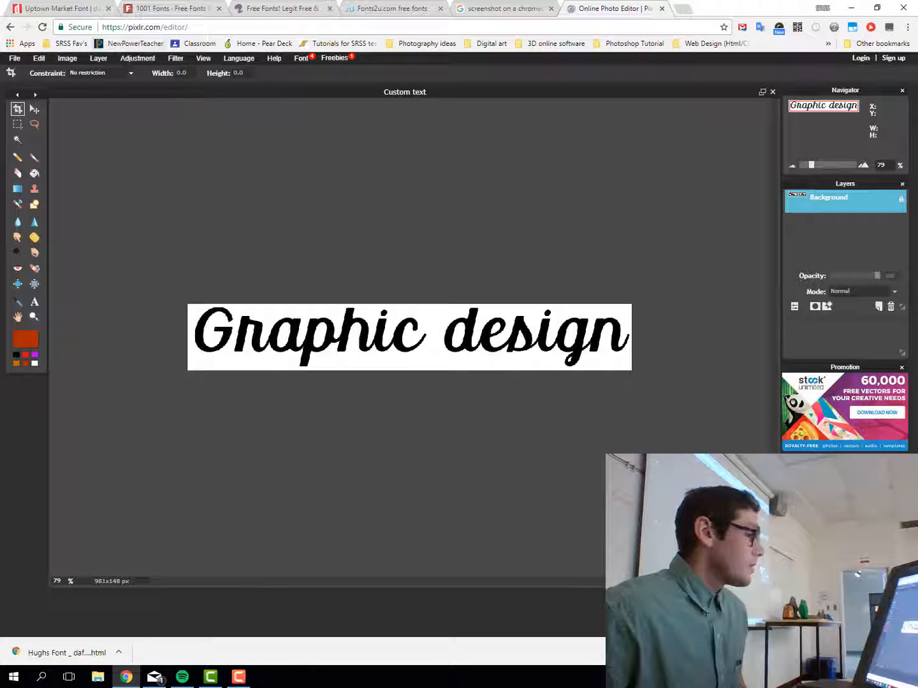
{"action": "left_click_drag", "start_coordinate": [770, 584], "coordinate": [531, 248]}
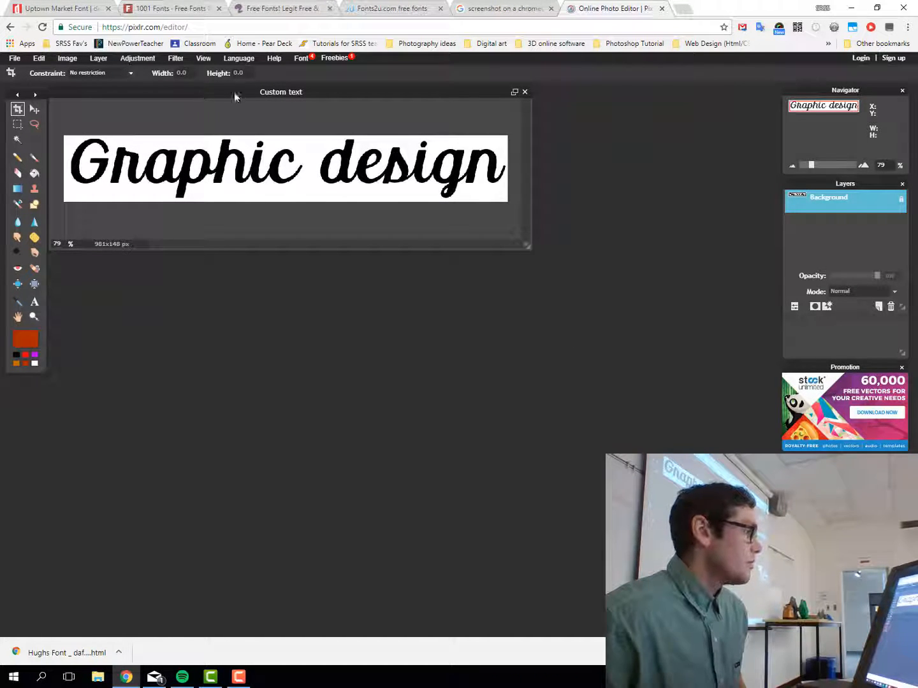
{"action": "left_click_drag", "start_coordinate": [235, 96], "coordinate": [284, 380]}
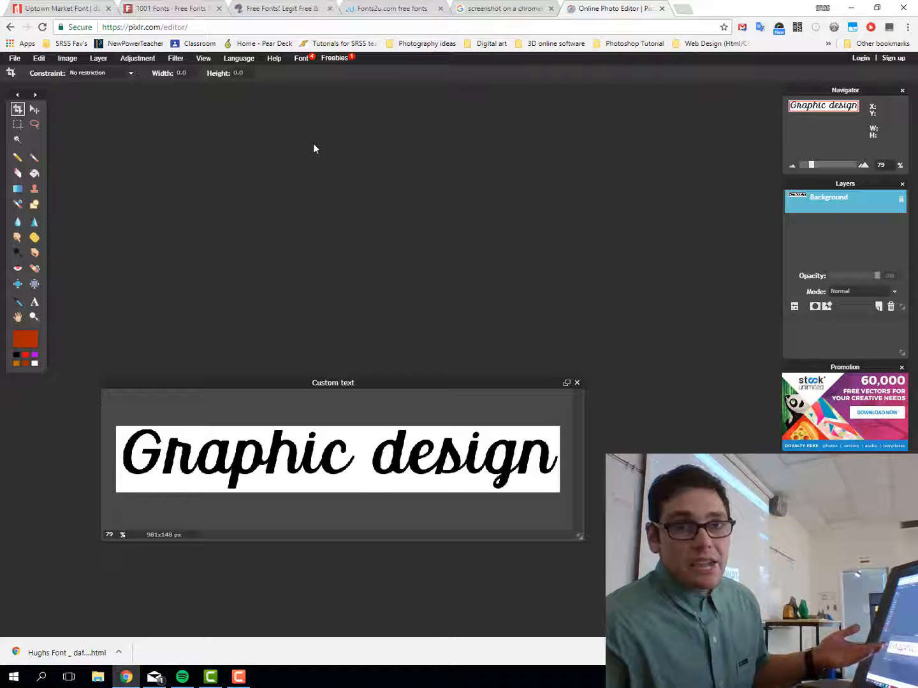
Browse Google Drive through My Drive to the Web Banner folder and open Blue Rays Banner.pxd
{"action": "left_click", "coordinate": [11, 59]}
{"action": "left_click", "coordinate": [27, 84]}
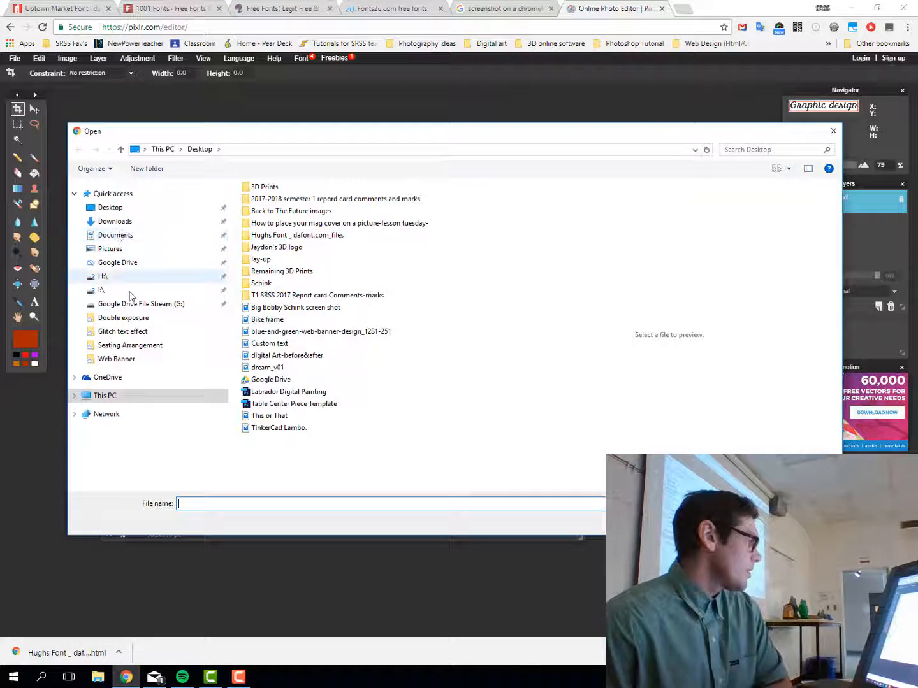
{"action": "left_click", "coordinate": [131, 306]}
{"action": "double_click", "coordinate": [261, 201]}
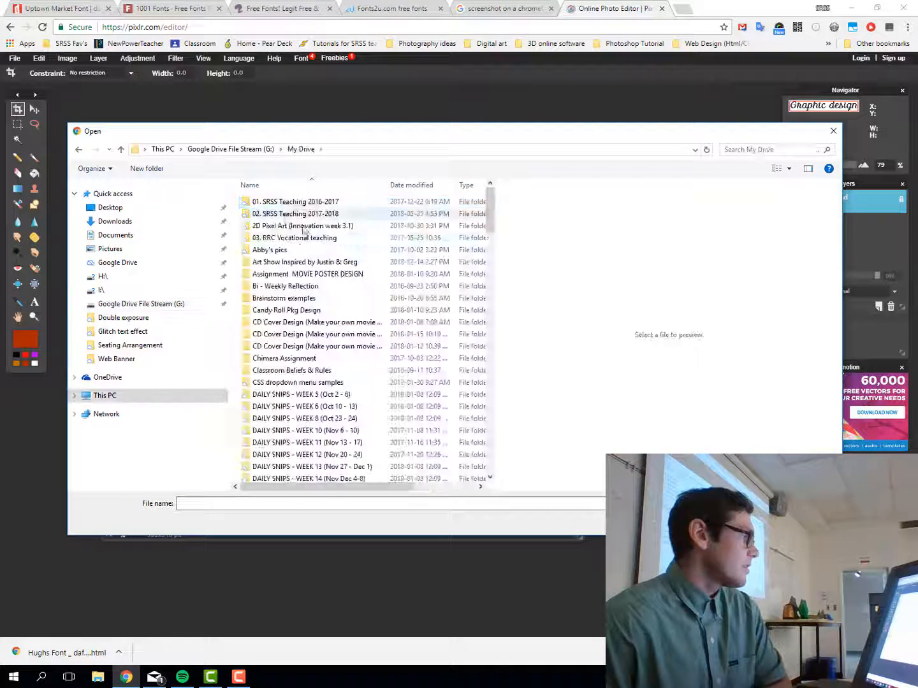
{"action": "double_click", "coordinate": [277, 215]}
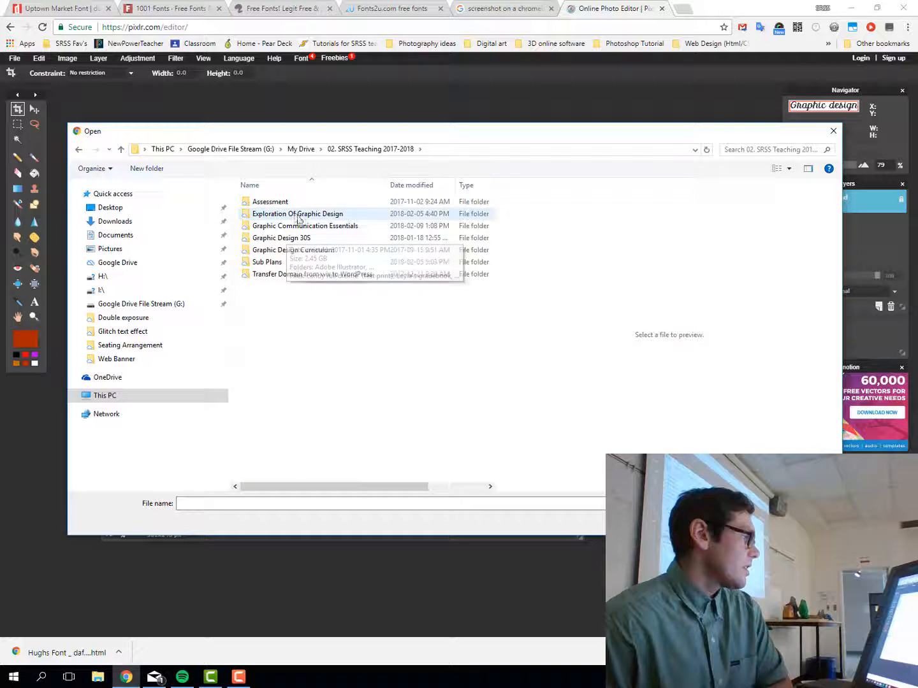
{"action": "double_click", "coordinate": [294, 215]}
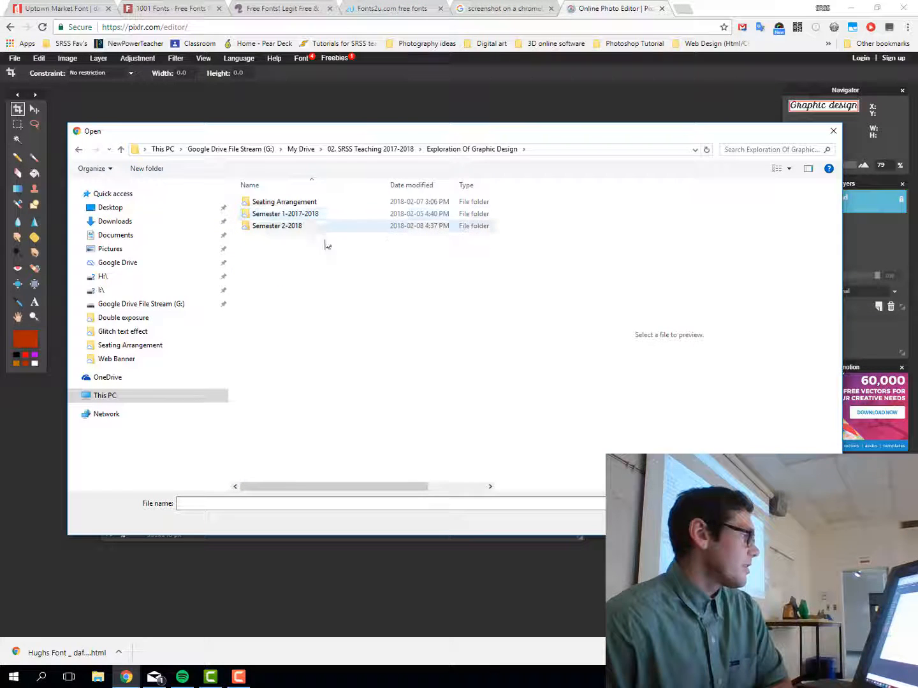
{"action": "double_click", "coordinate": [279, 228]}
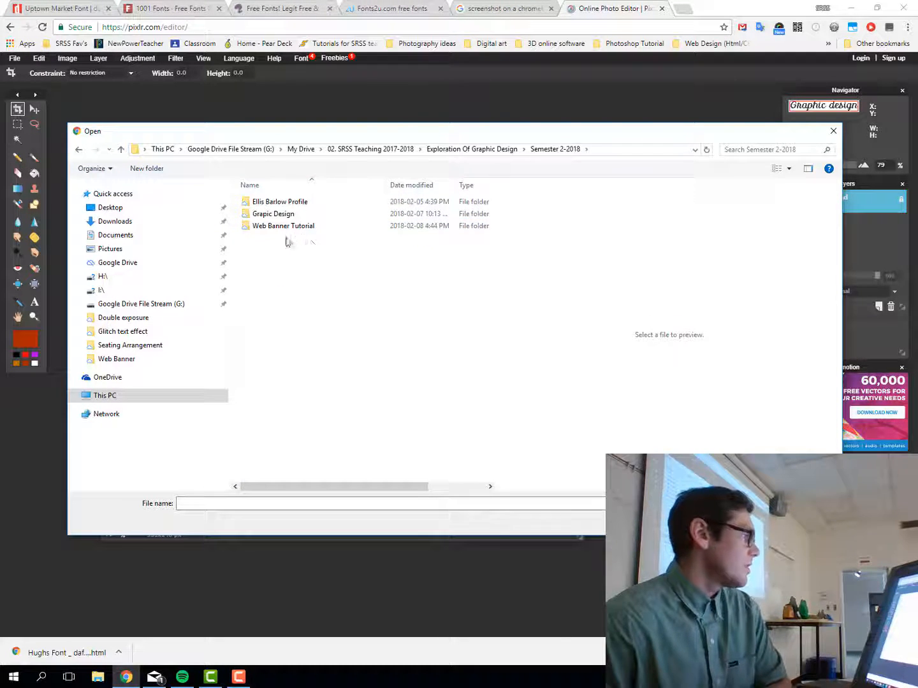
{"action": "double_click", "coordinate": [280, 216]}
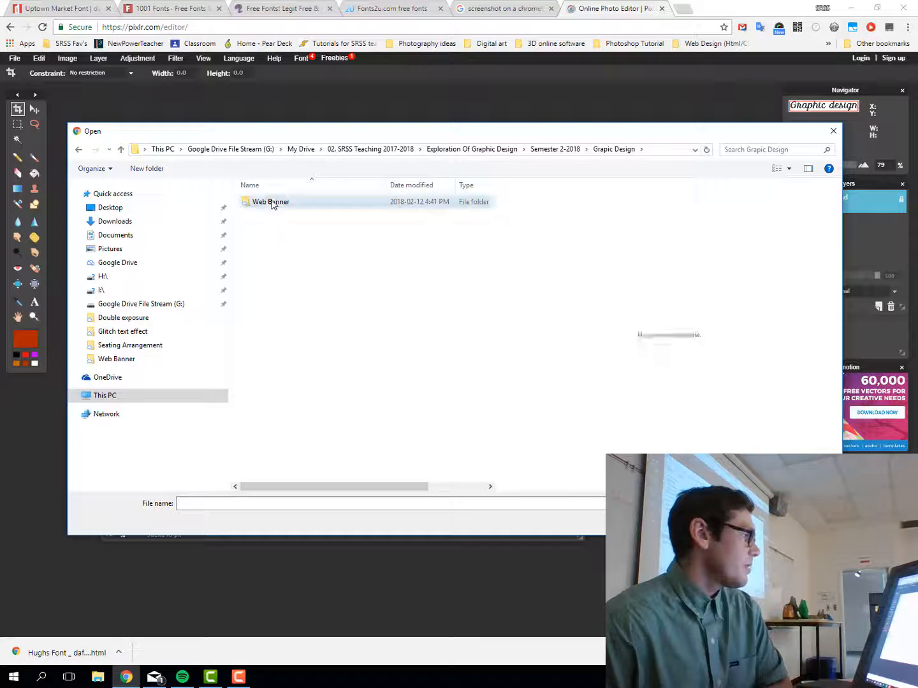
{"action": "double_click", "coordinate": [273, 202]}
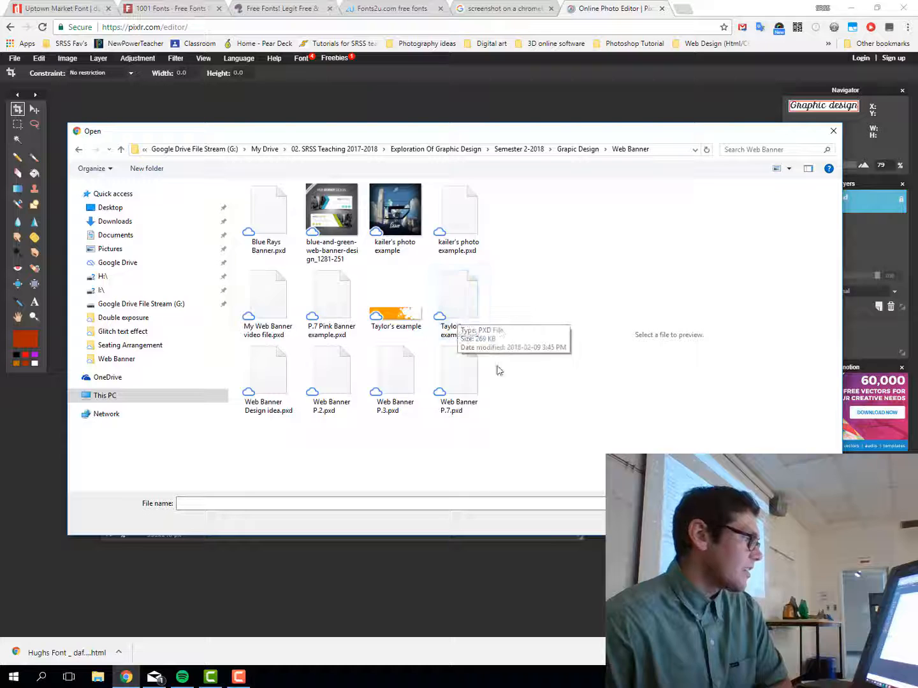
{"action": "left_click", "coordinate": [461, 302]}
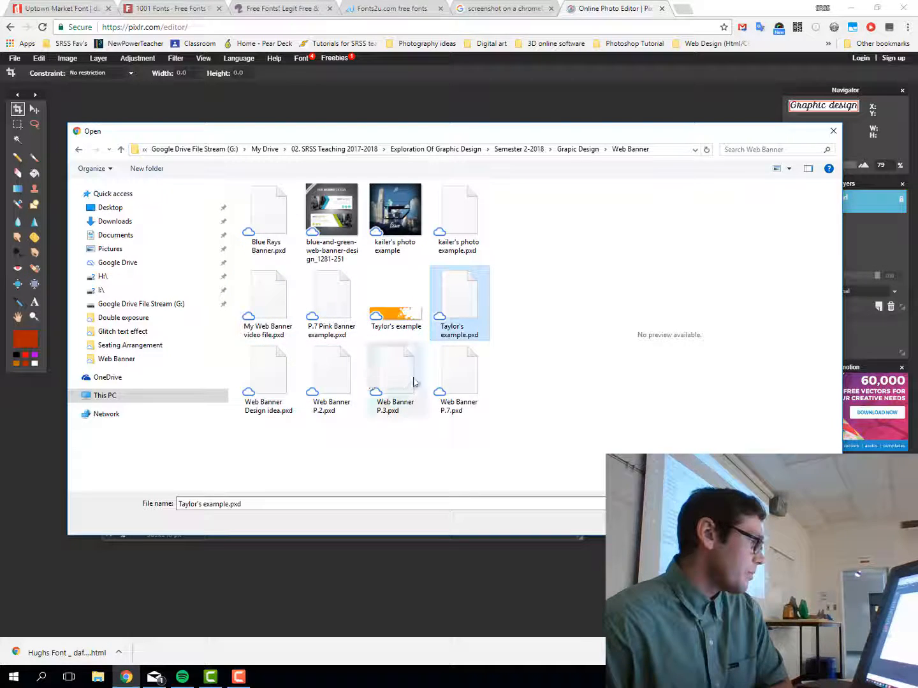
{"action": "left_click", "coordinate": [272, 227]}
{"action": "left_click", "coordinate": [751, 521]}
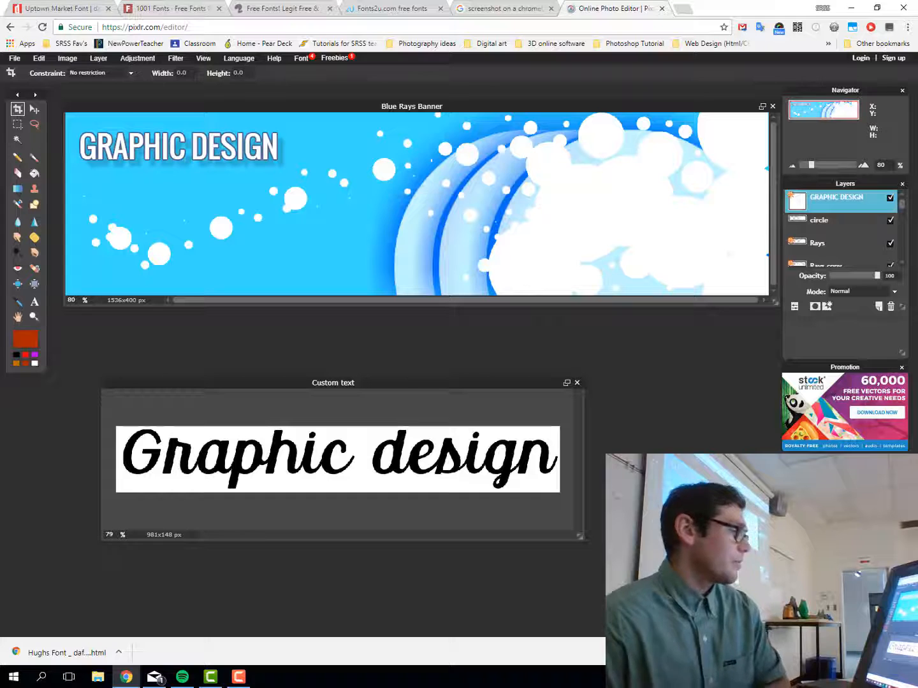
Hide the GRAPHIC DESIGN layer and drag the cropped script image onto the banner
{"action": "left_click", "coordinate": [890, 198]}
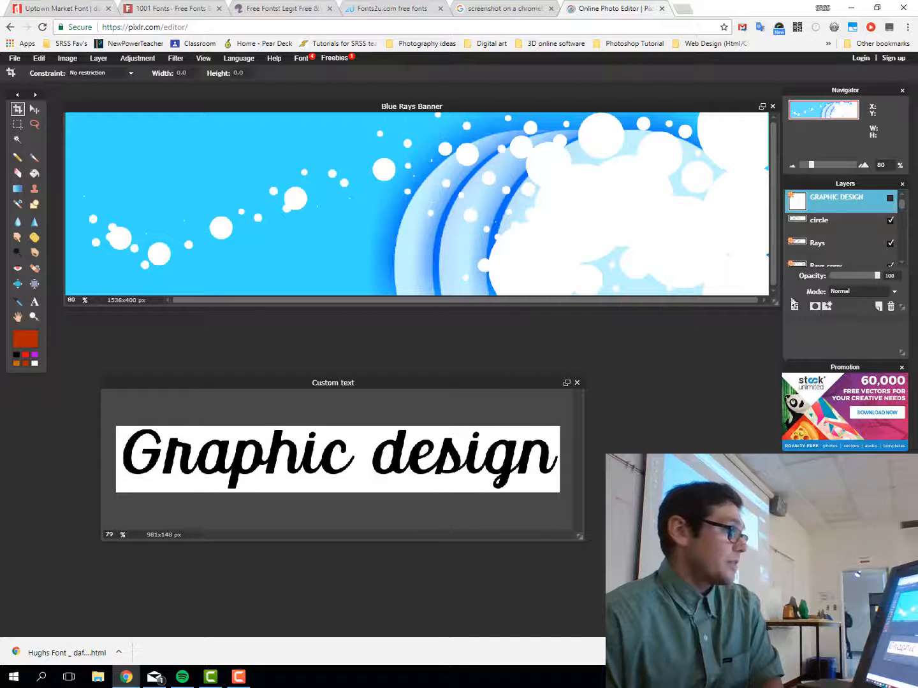
{"action": "left_click", "coordinate": [512, 382]}
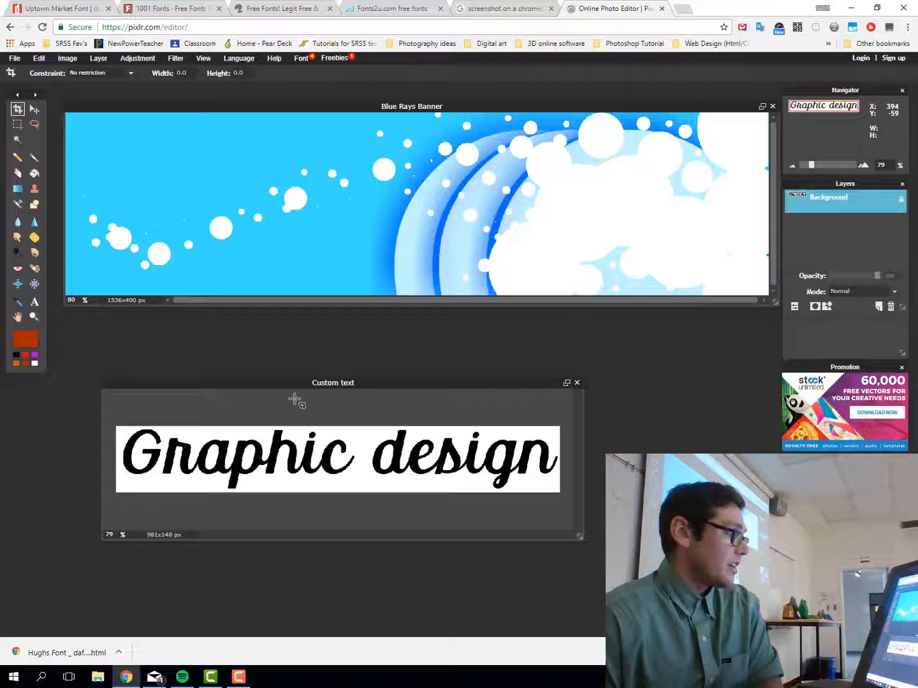
{"action": "left_click_drag", "start_coordinate": [367, 382], "coordinate": [323, 349]}
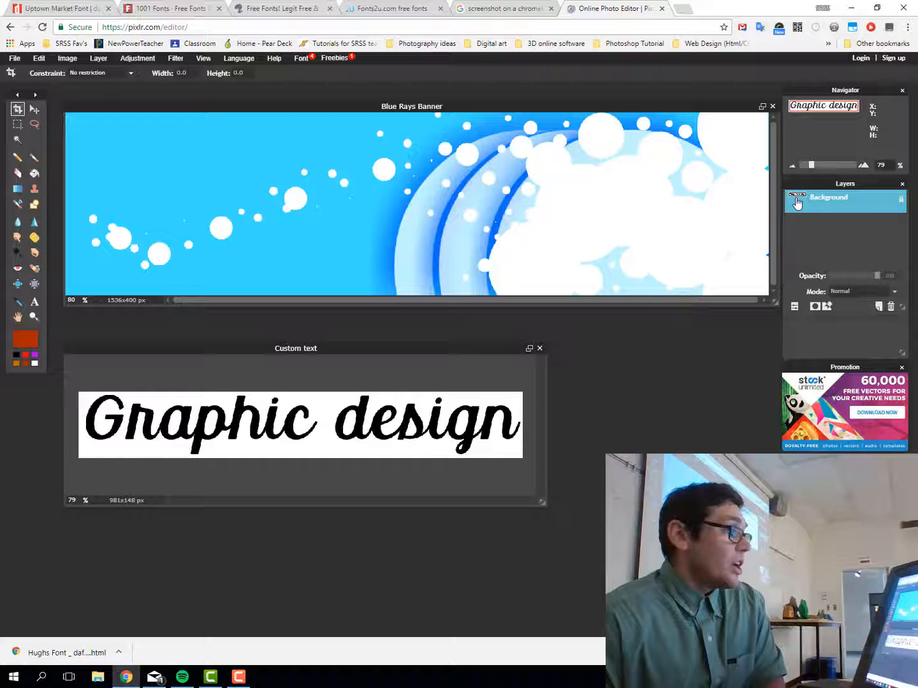
{"action": "left_click_drag", "start_coordinate": [802, 202], "coordinate": [264, 177]}
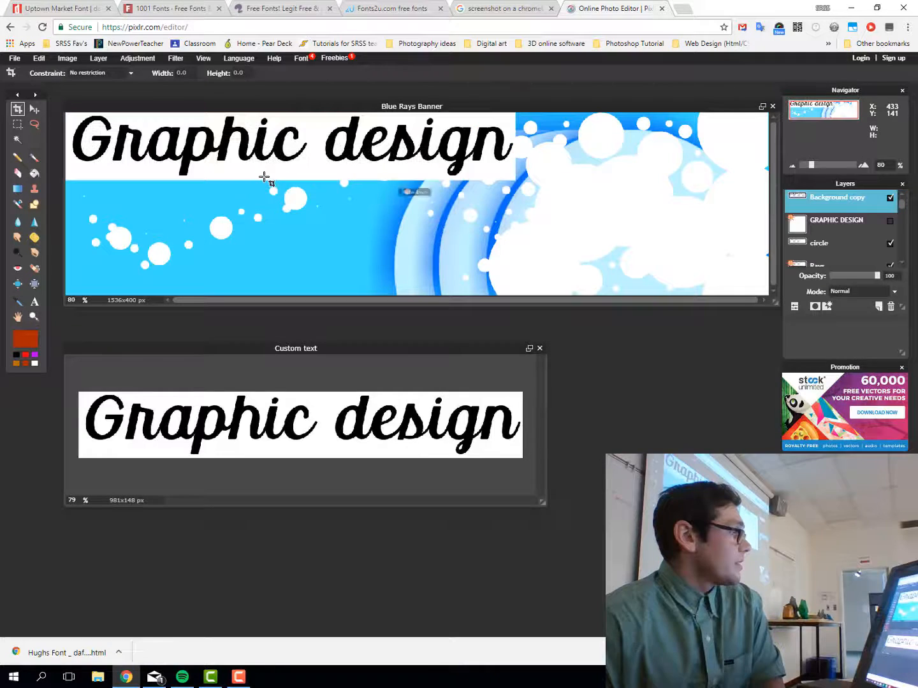
Shift the pasted script layer lower on the banner and collapse the layer settings
{"action": "left_click", "coordinate": [33, 109]}
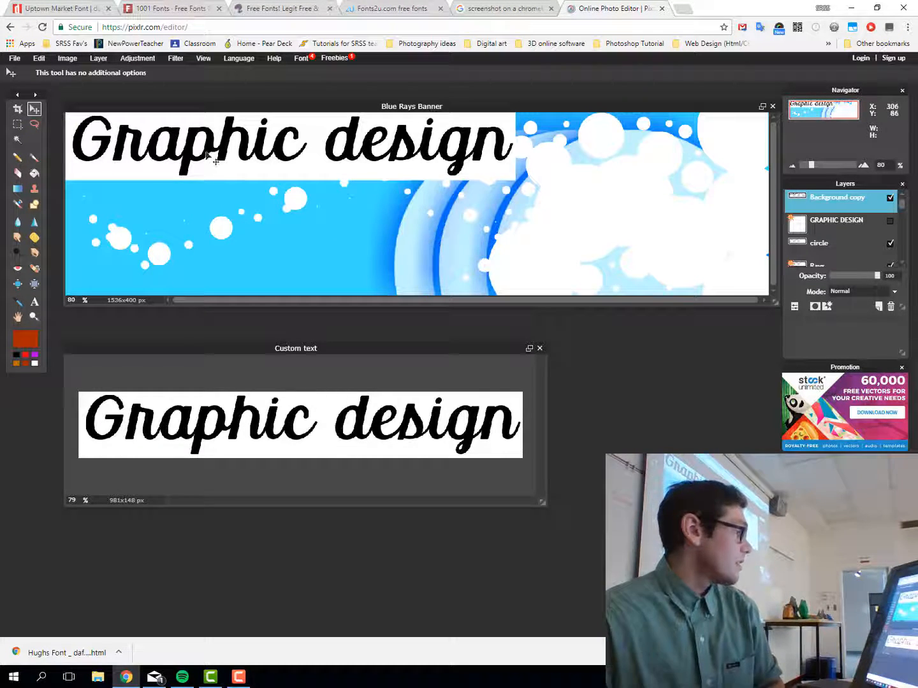
{"action": "mouse_move", "coordinate": [215, 161]}
{"action": "left_mouse_down"}
{"action": "mouse_move", "coordinate": [241, 192]}
{"action": "mouse_move", "coordinate": [214, 182]}
{"action": "left_mouse_up"}
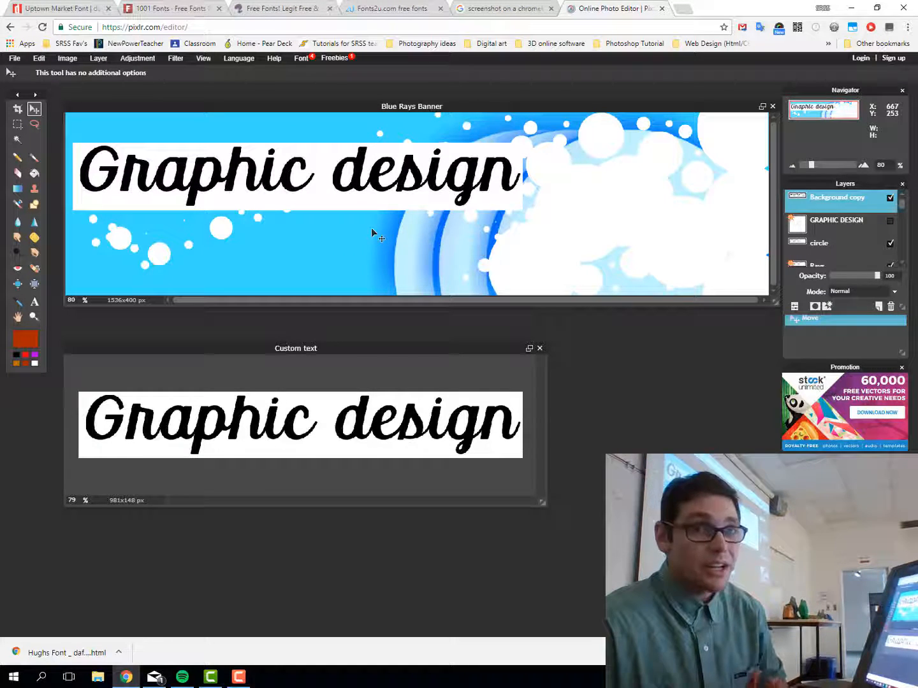
{"action": "left_click", "coordinate": [795, 309]}
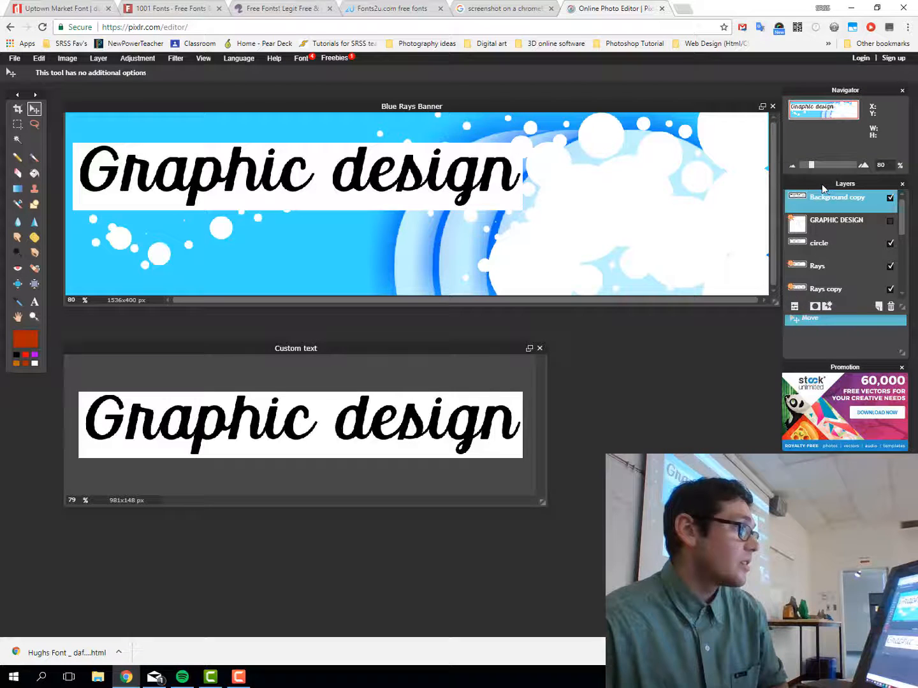
Float the Layers panel, zoom in, and set the script layer's blend mode to Darken
{"action": "left_click_drag", "start_coordinate": [822, 189], "coordinate": [656, 121]}
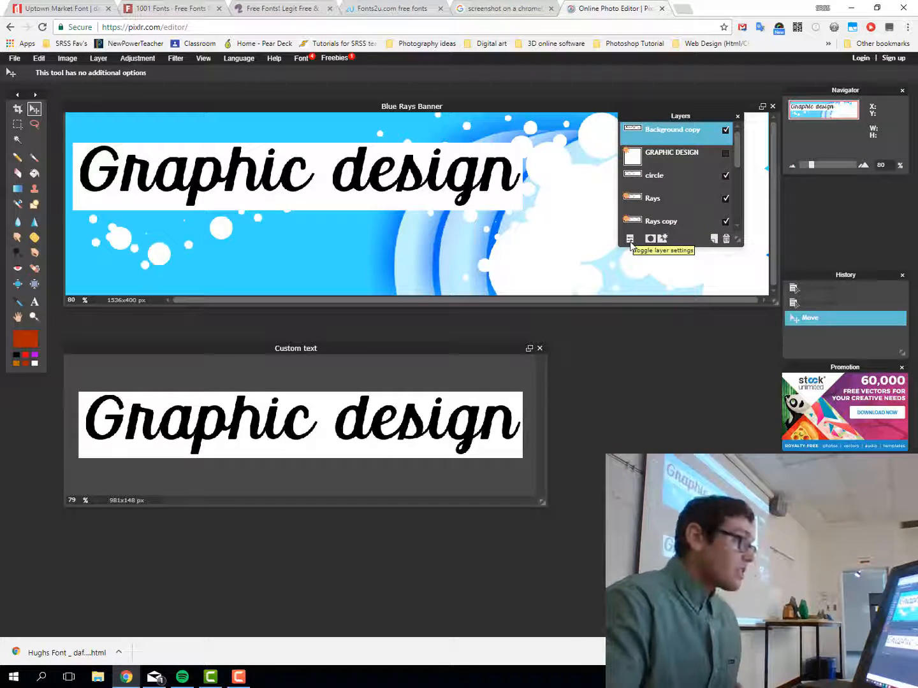
{"action": "key", "text": "super+plus"}
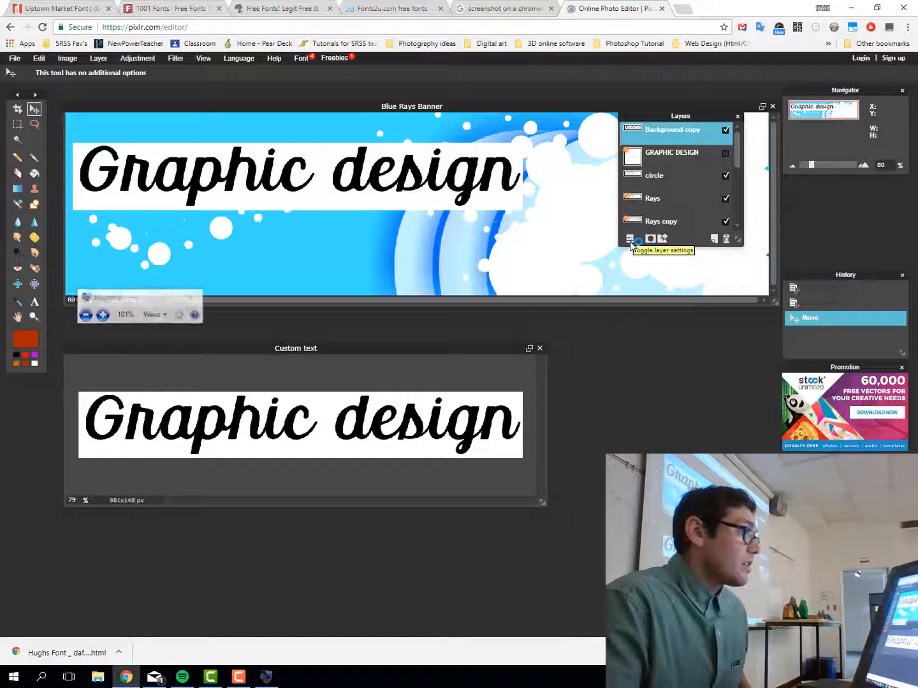
{"action": "key", "text": "super+plus"}
{"action": "key", "text": "super+plus"}
{"action": "key", "text": "super+plus"}
{"action": "key", "text": "super+plus"}
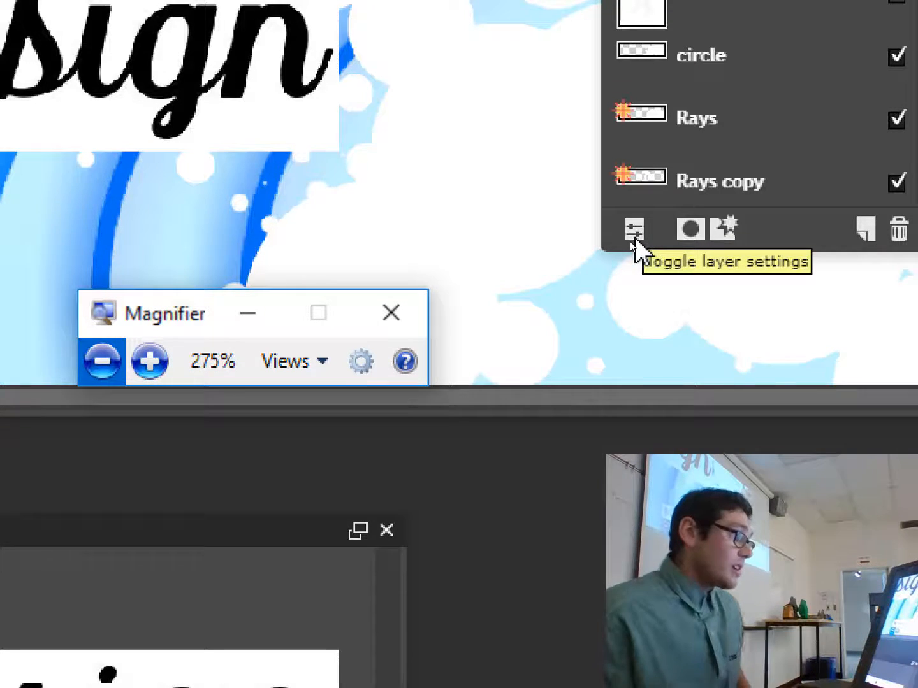
{"action": "left_click", "coordinate": [634, 238]}
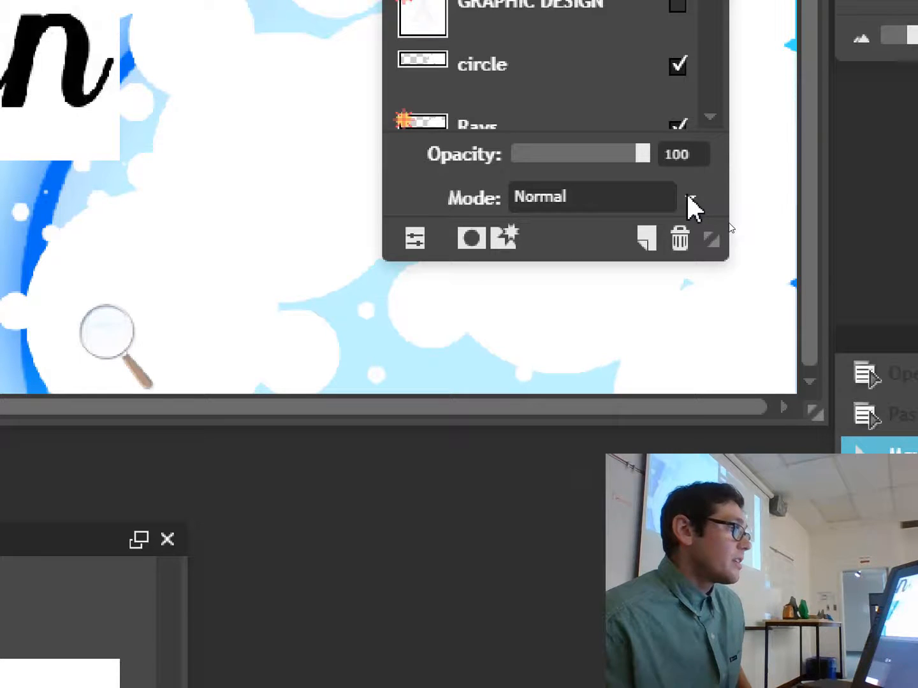
{"action": "left_click", "coordinate": [690, 198]}
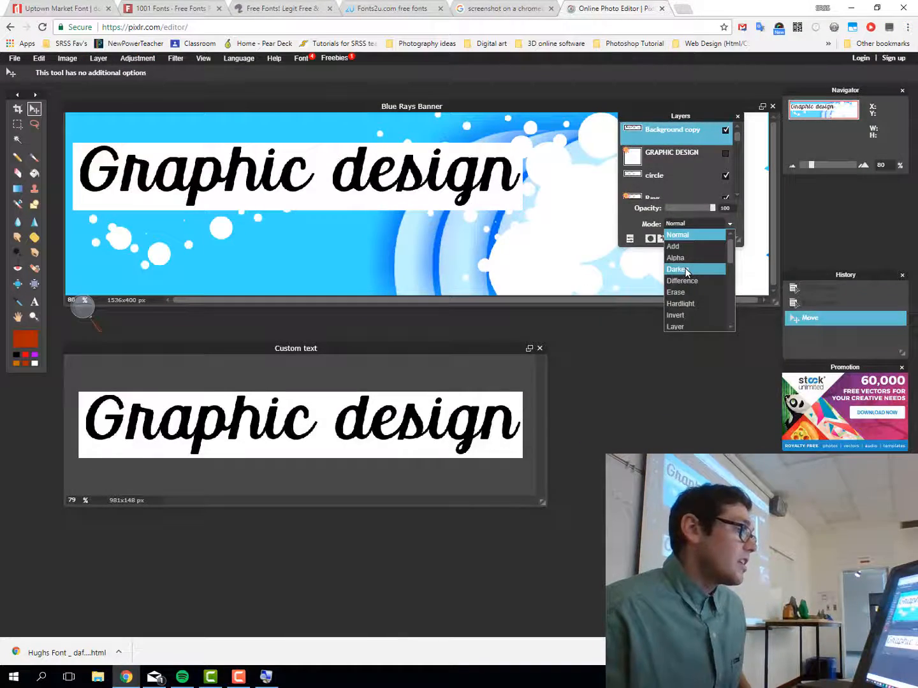
{"action": "left_click", "coordinate": [691, 271]}
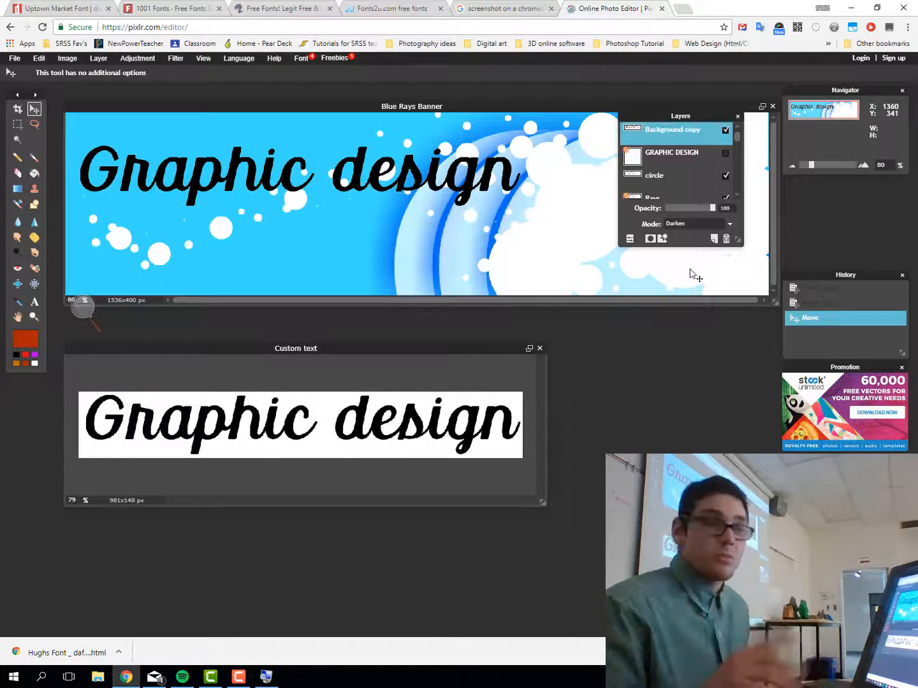
Try Hardlight, Difference and Alpha blends, return to Darken, and move the text lower
{"action": "left_click", "coordinate": [728, 224]}
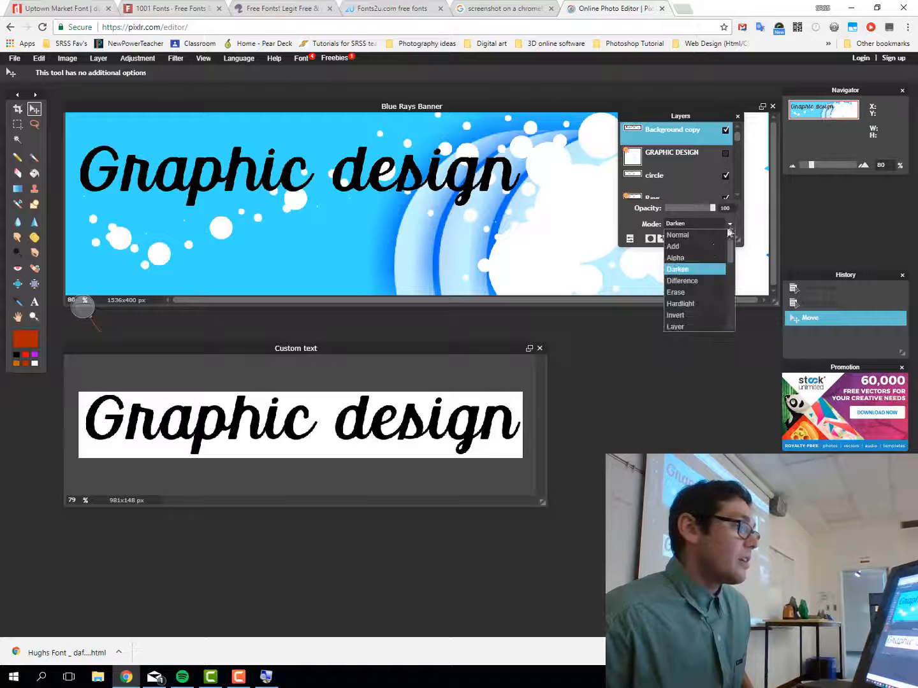
{"action": "left_click", "coordinate": [685, 304]}
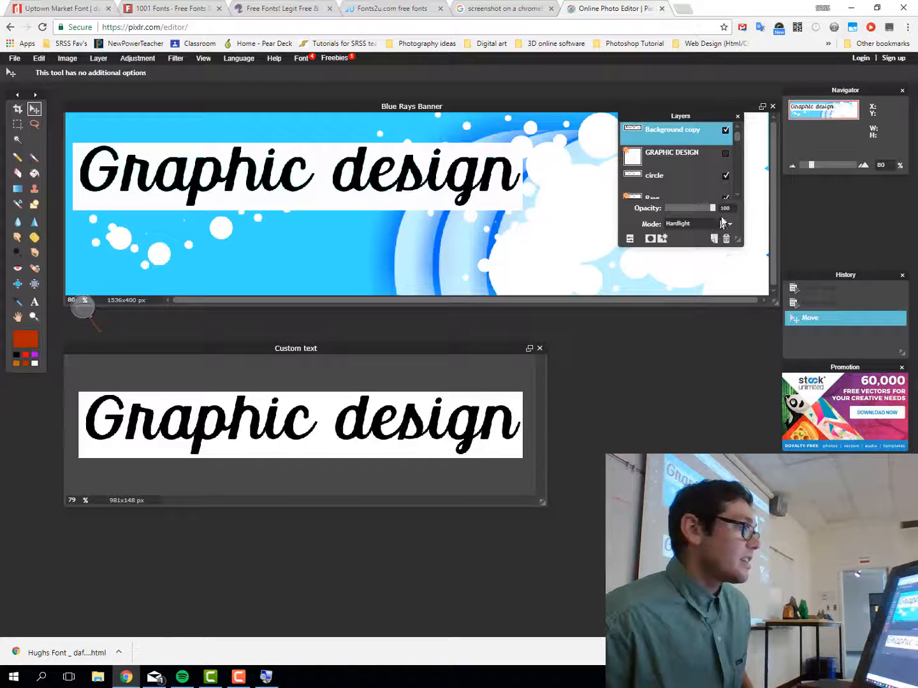
{"action": "left_click", "coordinate": [730, 223]}
{"action": "left_click", "coordinate": [699, 281]}
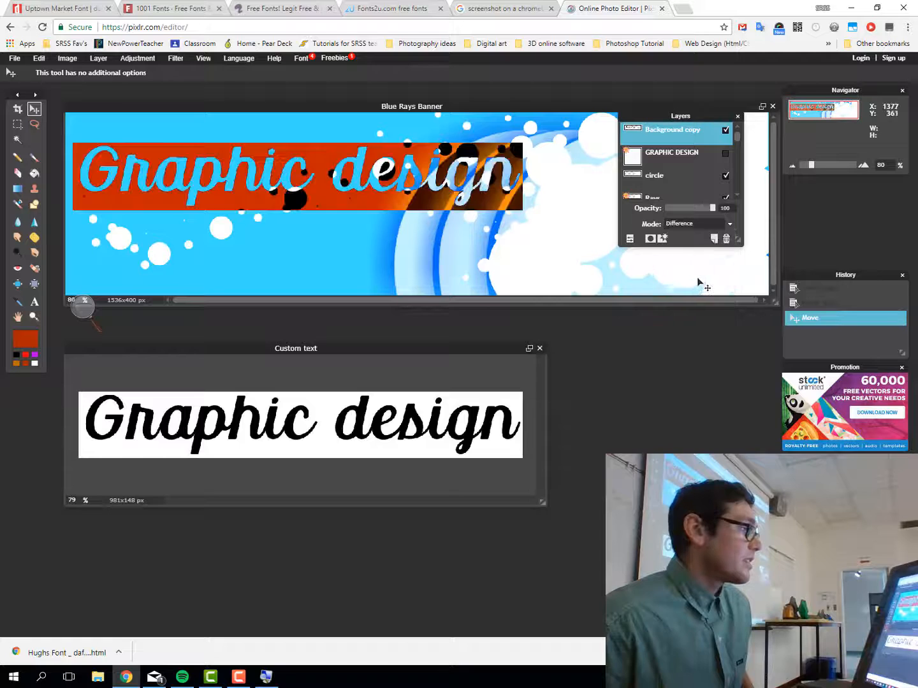
{"action": "left_click", "coordinate": [729, 224]}
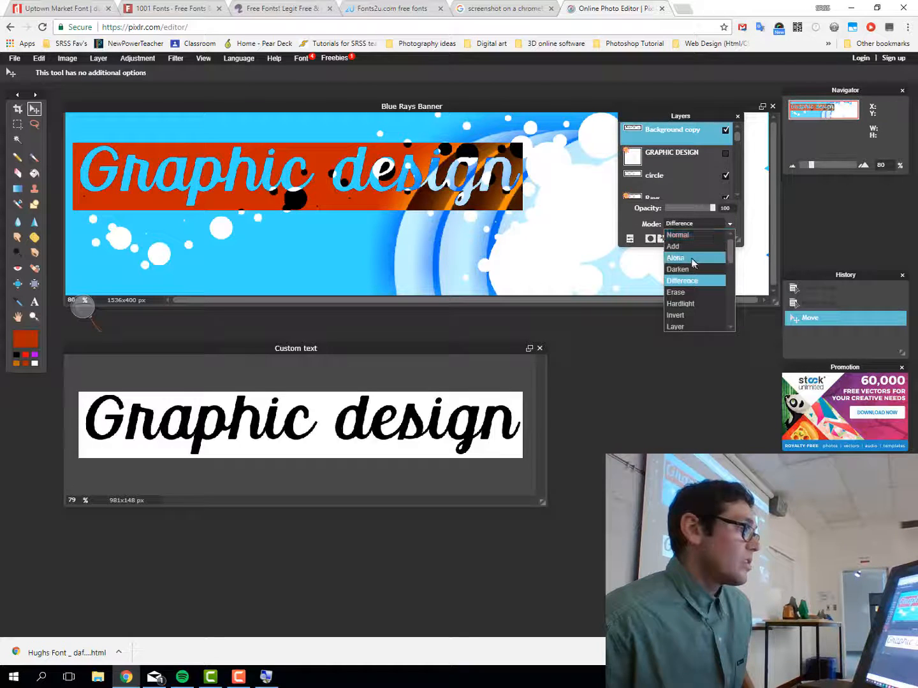
{"action": "left_click", "coordinate": [692, 255]}
{"action": "left_click", "coordinate": [730, 224]}
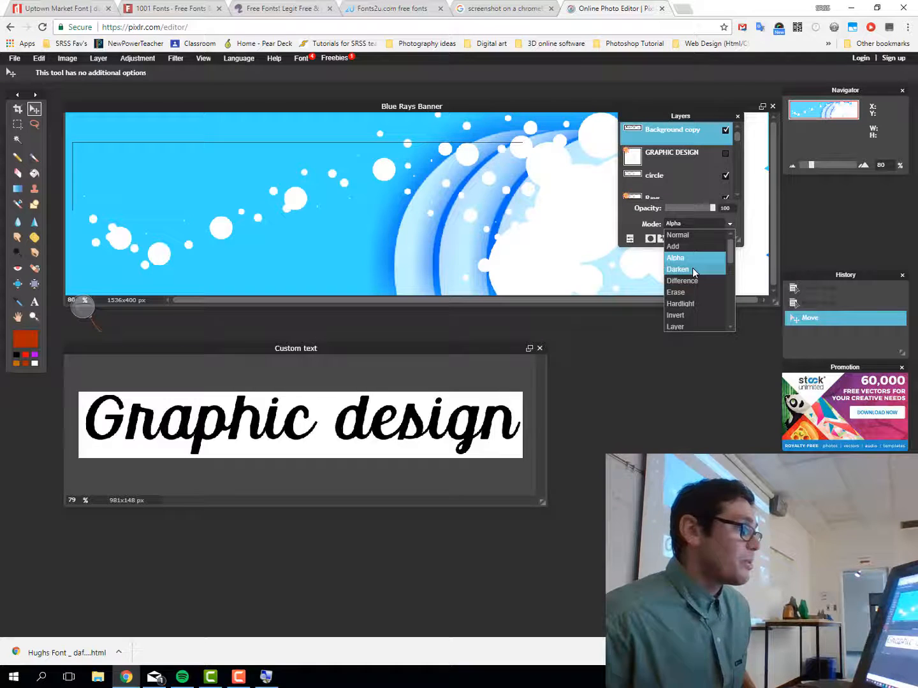
{"action": "left_click", "coordinate": [694, 270]}
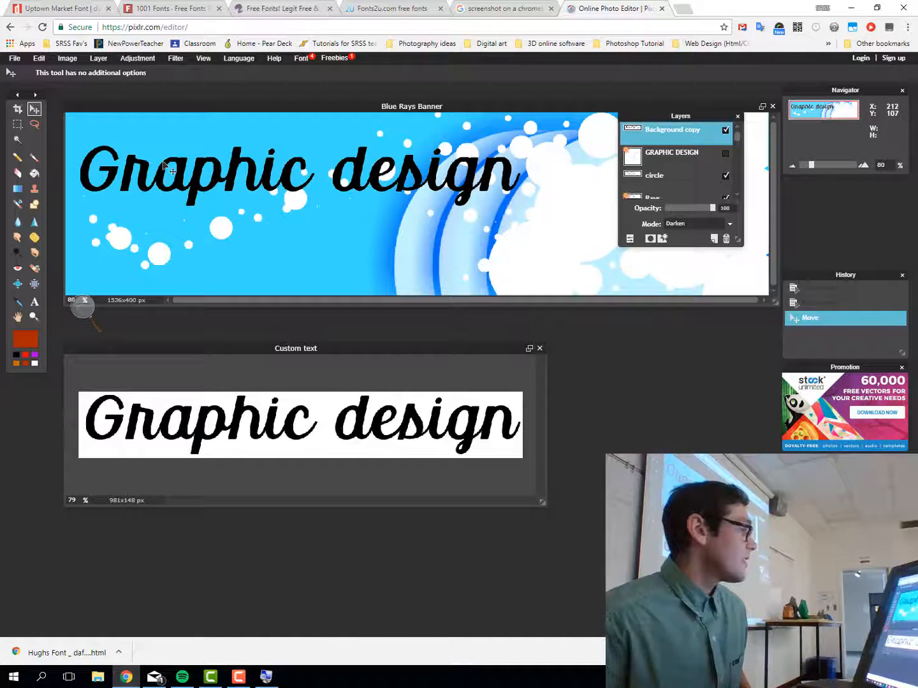
{"action": "left_click_drag", "start_coordinate": [164, 167], "coordinate": [172, 238]}
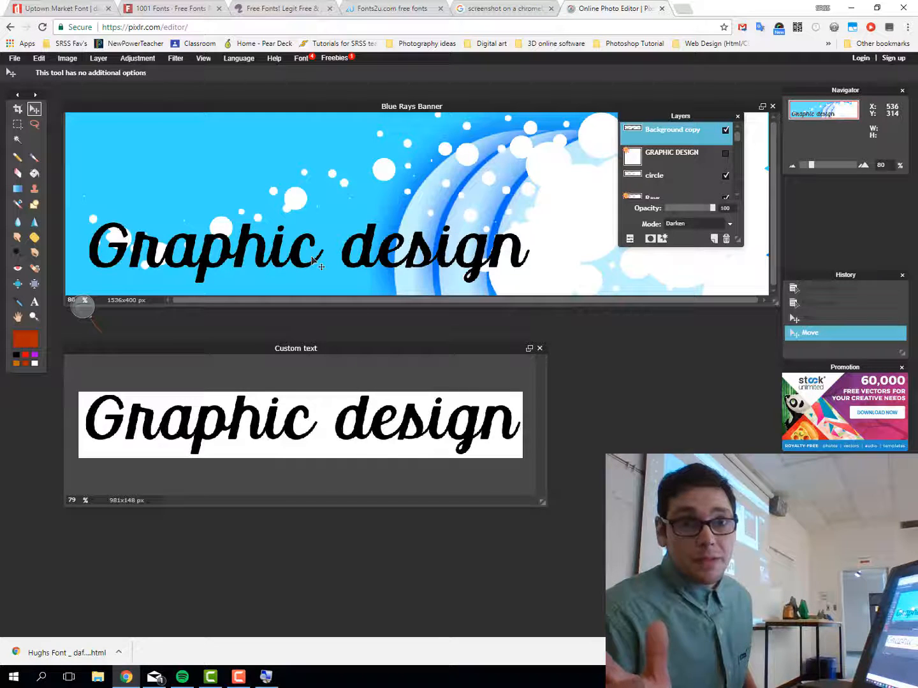
Free-transform the script text smaller and drag it to the banner's top-left
{"action": "left_click", "coordinate": [39, 58]}
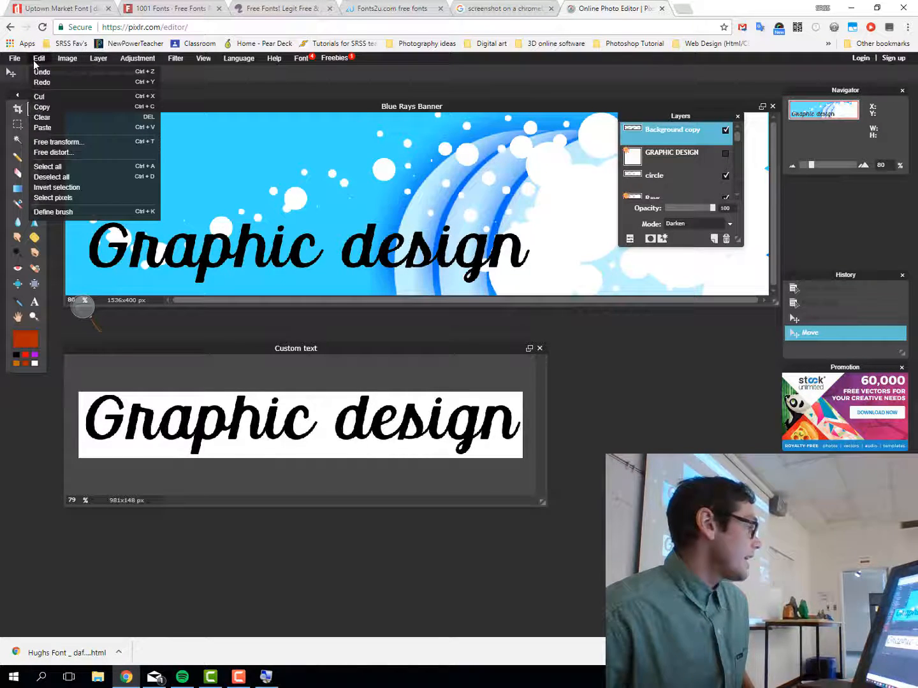
{"action": "left_click", "coordinate": [66, 146]}
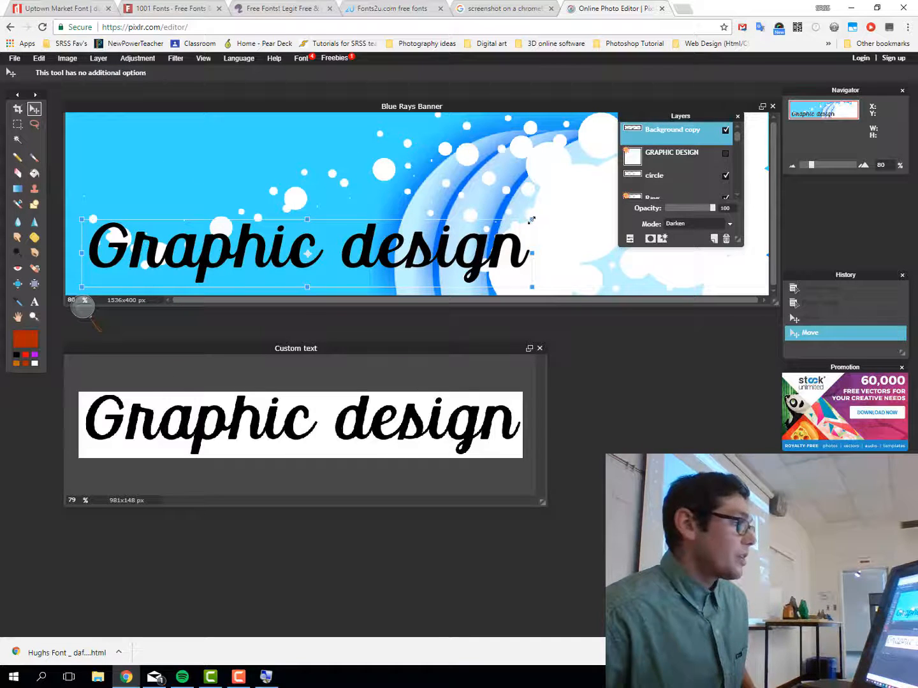
{"action": "left_click_drag", "start_coordinate": [531, 220], "coordinate": [585, 226]}
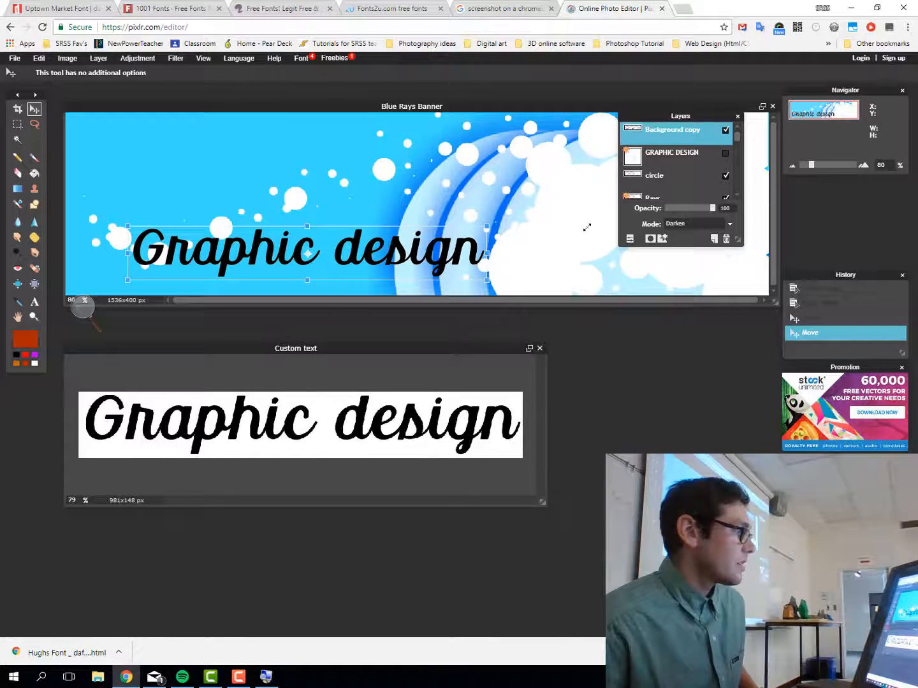
{"action": "key", "text": "Return"}
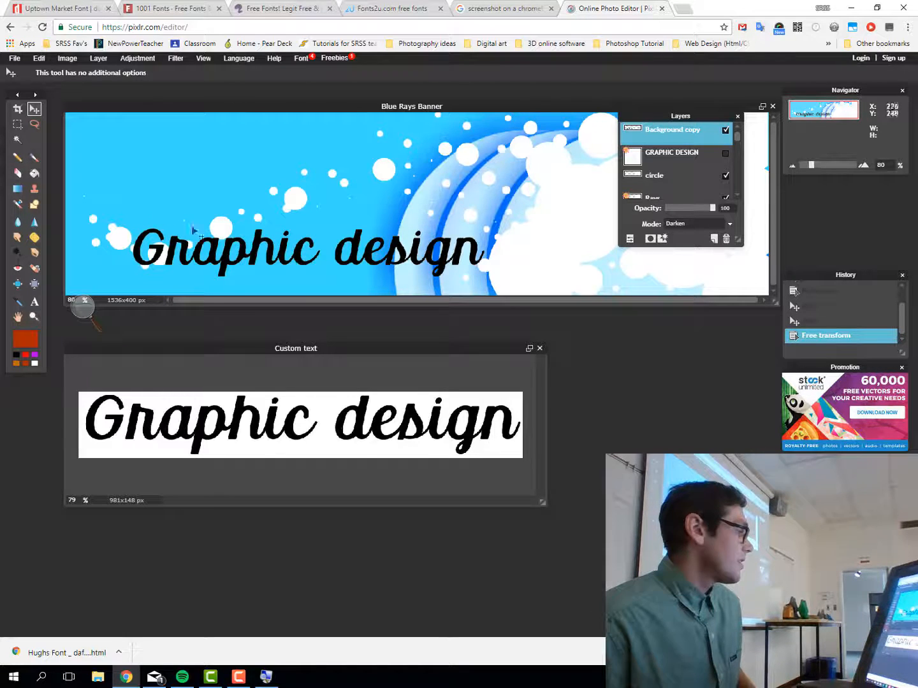
{"action": "left_click_drag", "start_coordinate": [247, 257], "coordinate": [203, 160]}
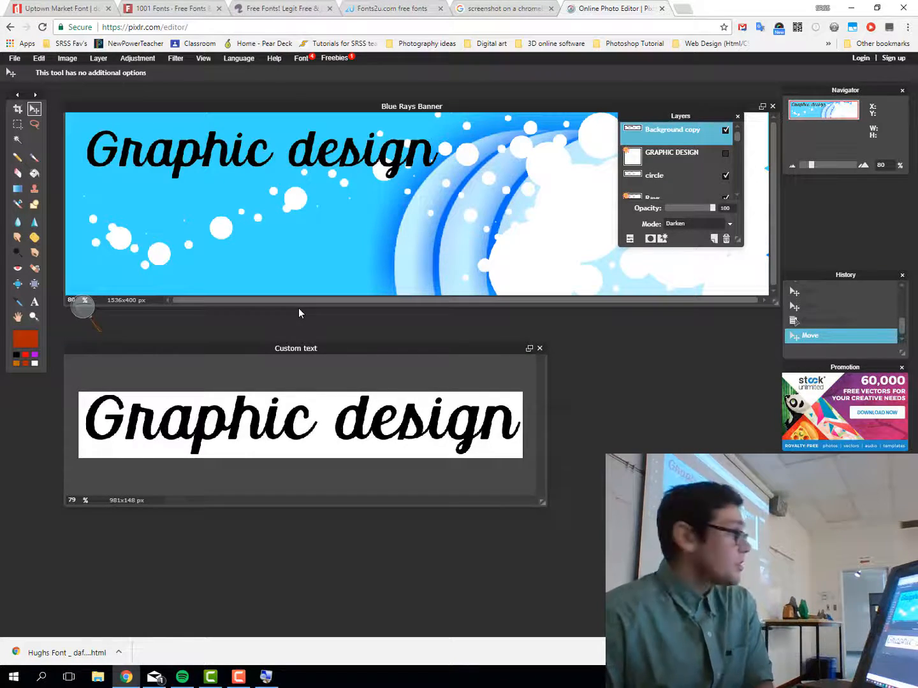
Choose the Magic Wand, test Contiguous on and off on the black lettering, then deselect
{"action": "left_click", "coordinate": [17, 141]}
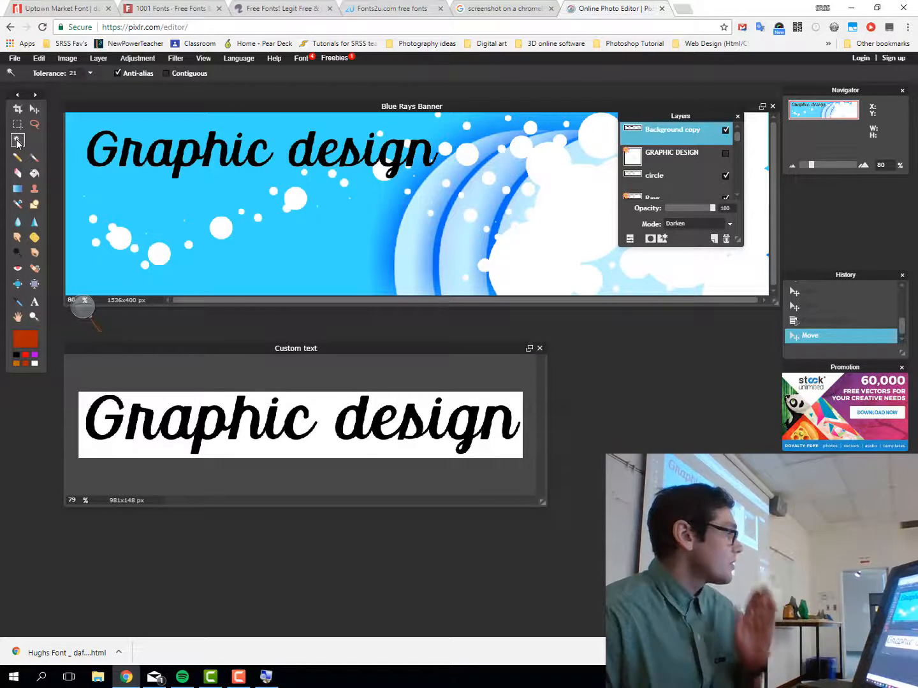
{"action": "left_click", "coordinate": [165, 73]}
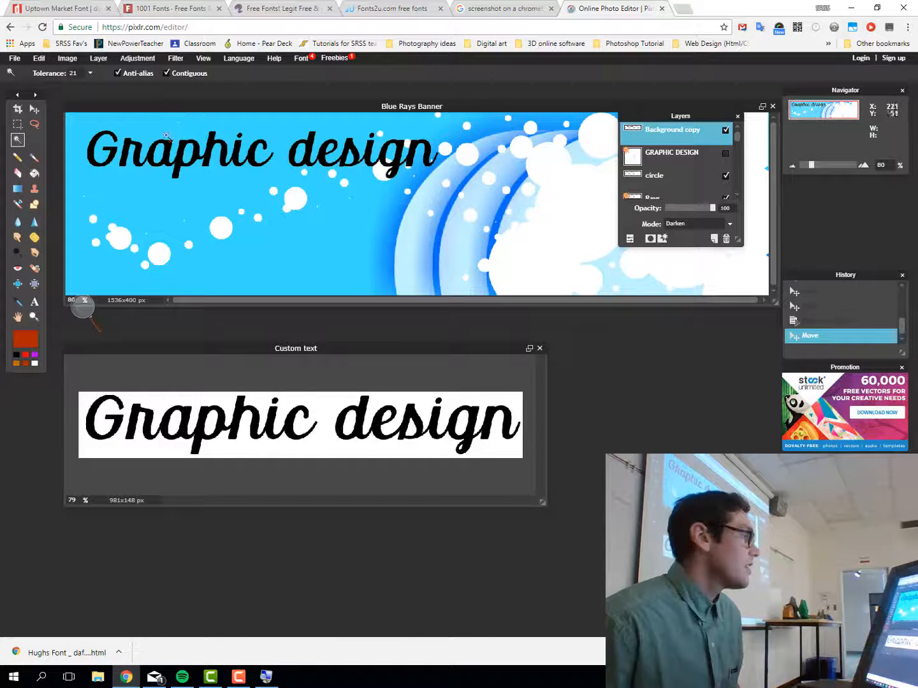
{"action": "left_click", "coordinate": [166, 73]}
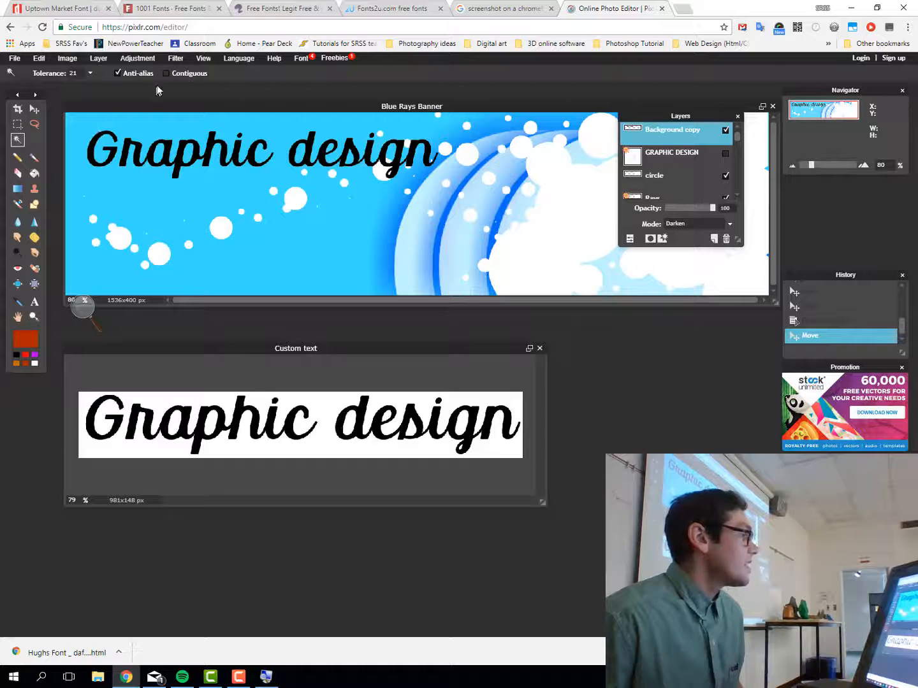
{"action": "left_click", "coordinate": [100, 144]}
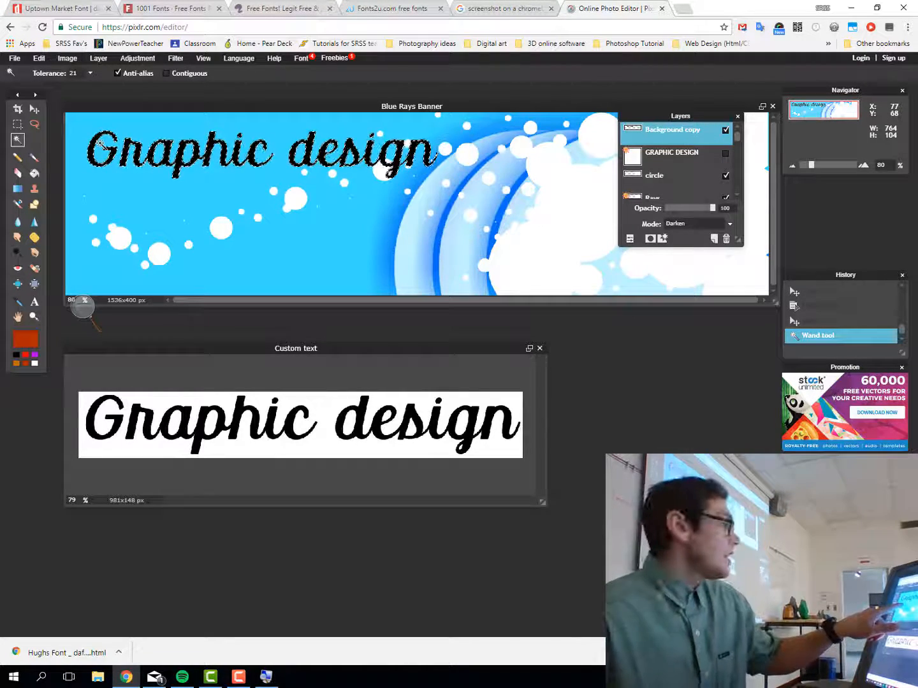
{"action": "left_click", "coordinate": [166, 73]}
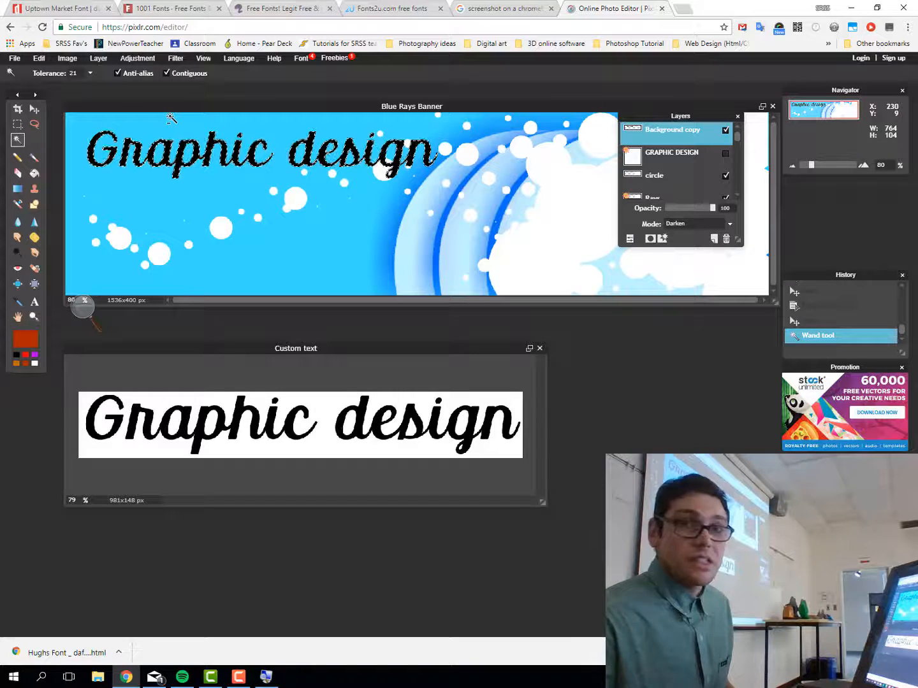
{"action": "key", "text": "ctrl+d"}
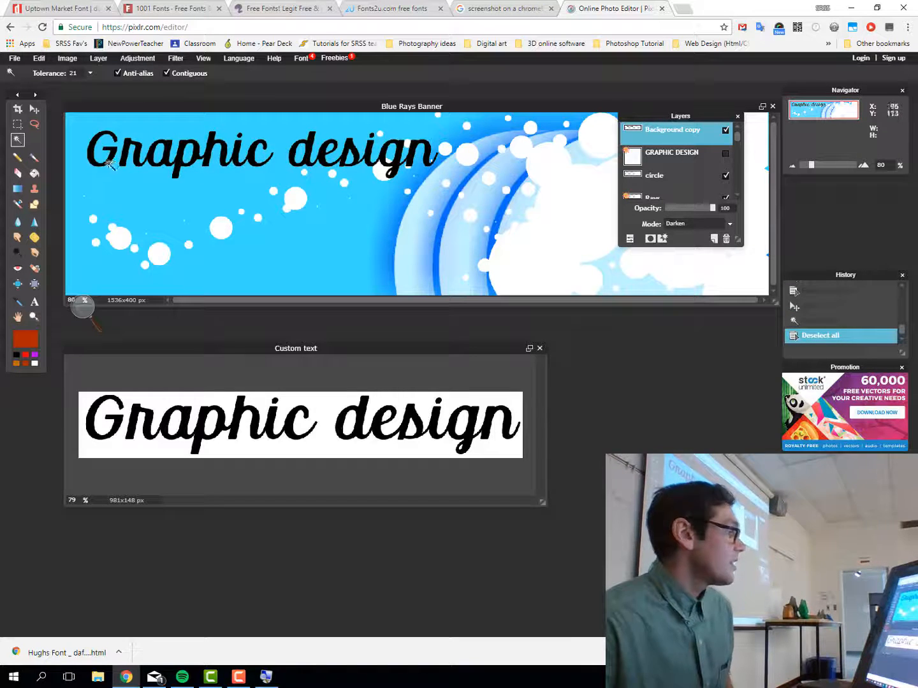
Select all the black 'Graphic design' lettering with Contiguous unchecked
{"action": "left_click", "coordinate": [92, 152]}
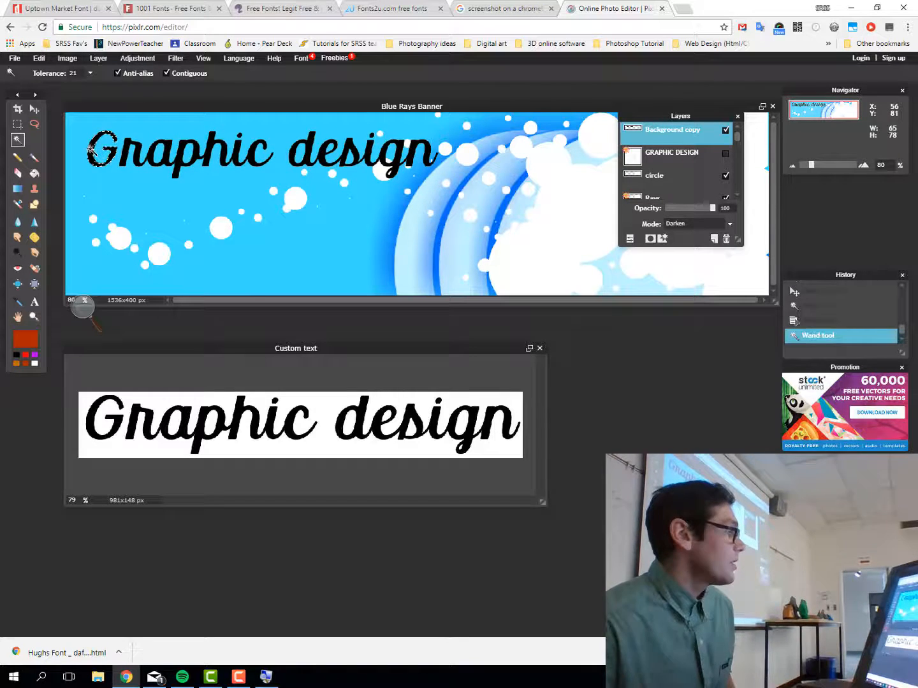
{"action": "left_click", "coordinate": [131, 146], "text": "shift"}
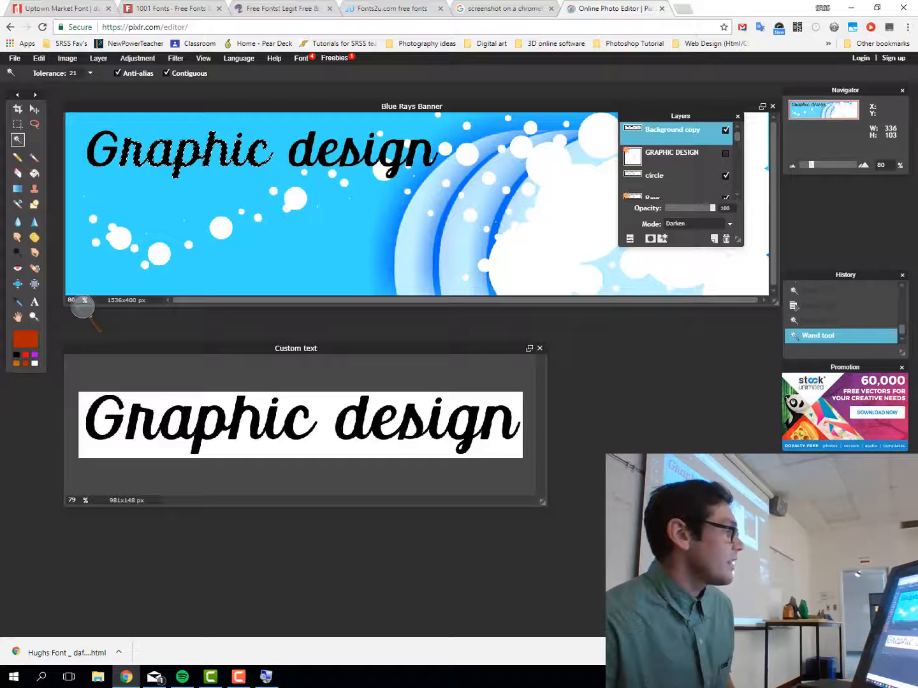
{"action": "left_click", "coordinate": [311, 142]}
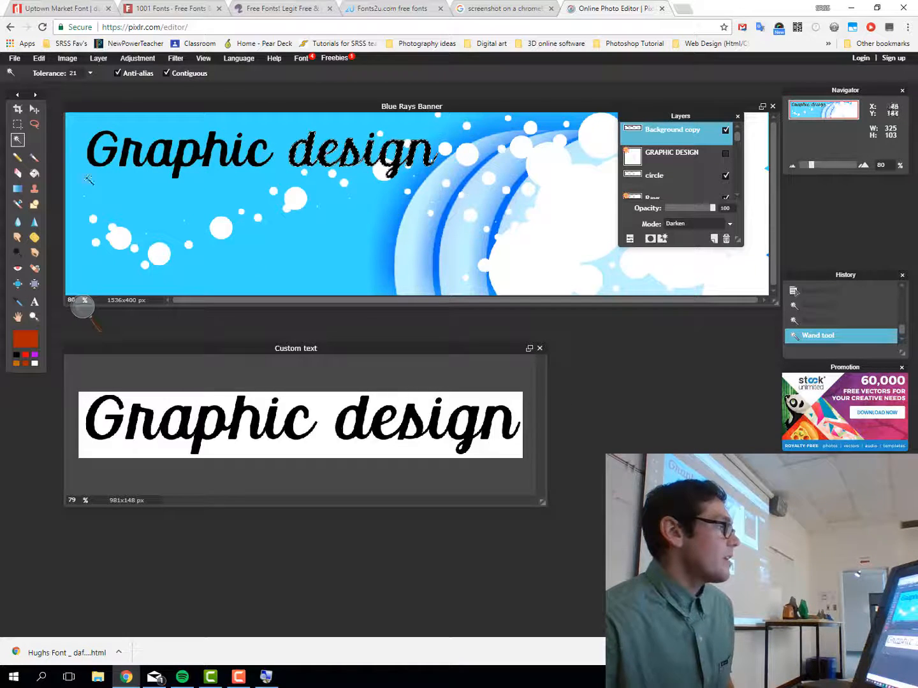
{"action": "left_click", "coordinate": [167, 73]}
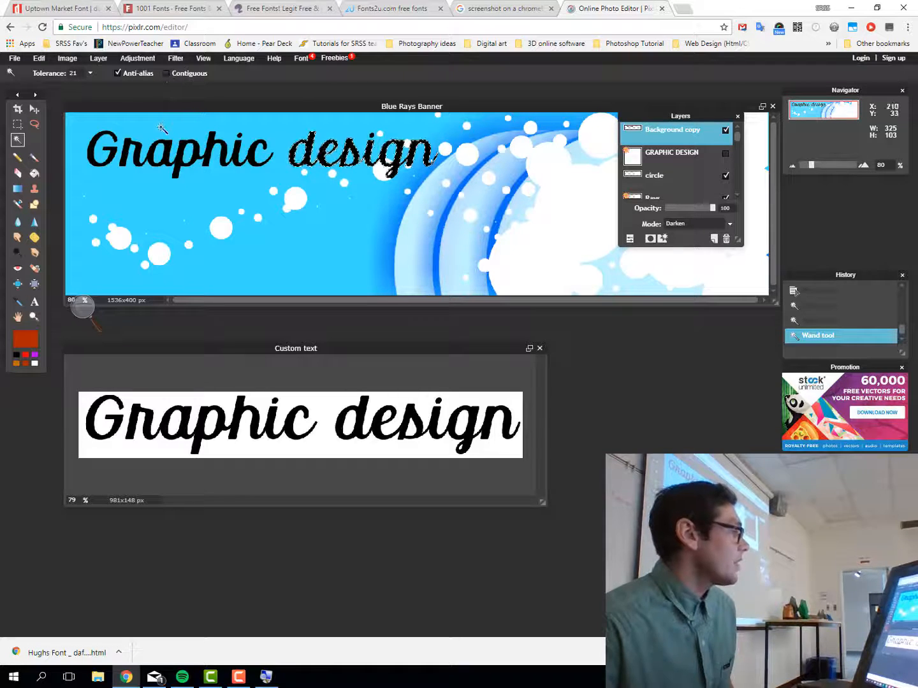
{"action": "left_click", "coordinate": [93, 152]}
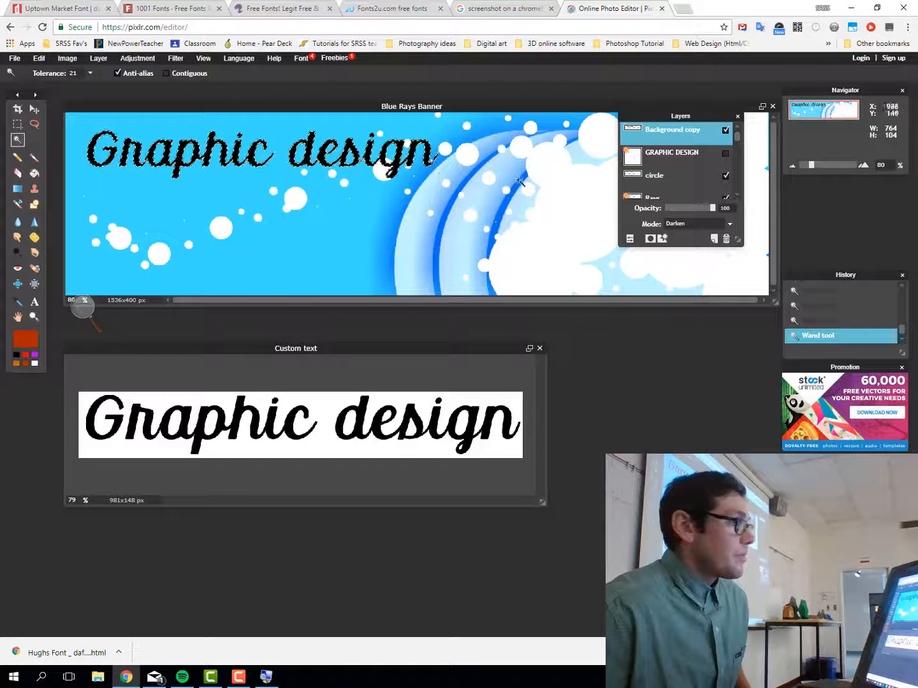
Add Layer 7 and set the main colour to a deep navy sampled from the ring's blue
{"action": "left_click", "coordinate": [713, 238]}
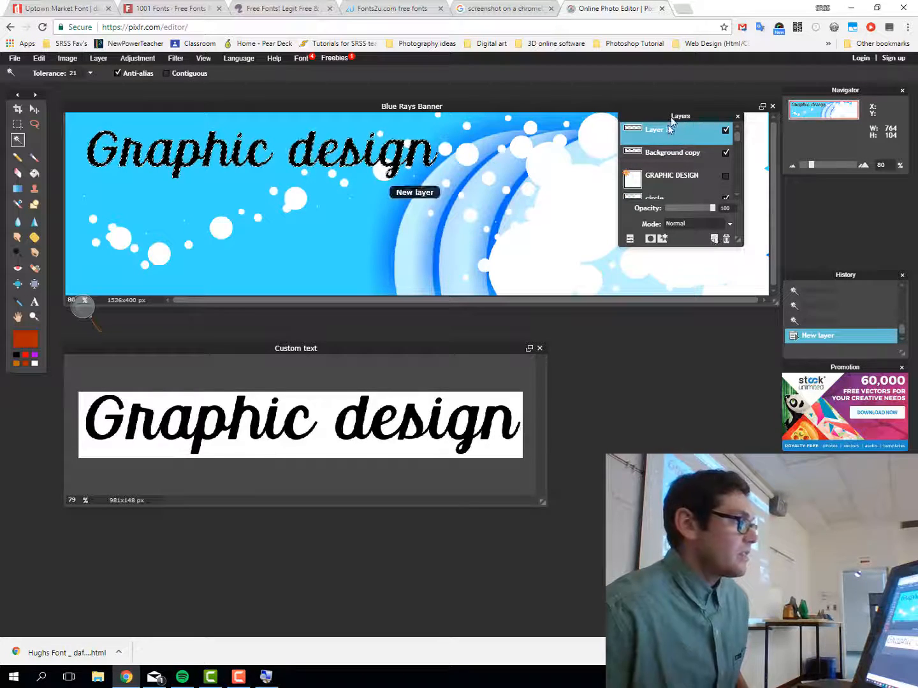
{"action": "left_click", "coordinate": [27, 345]}
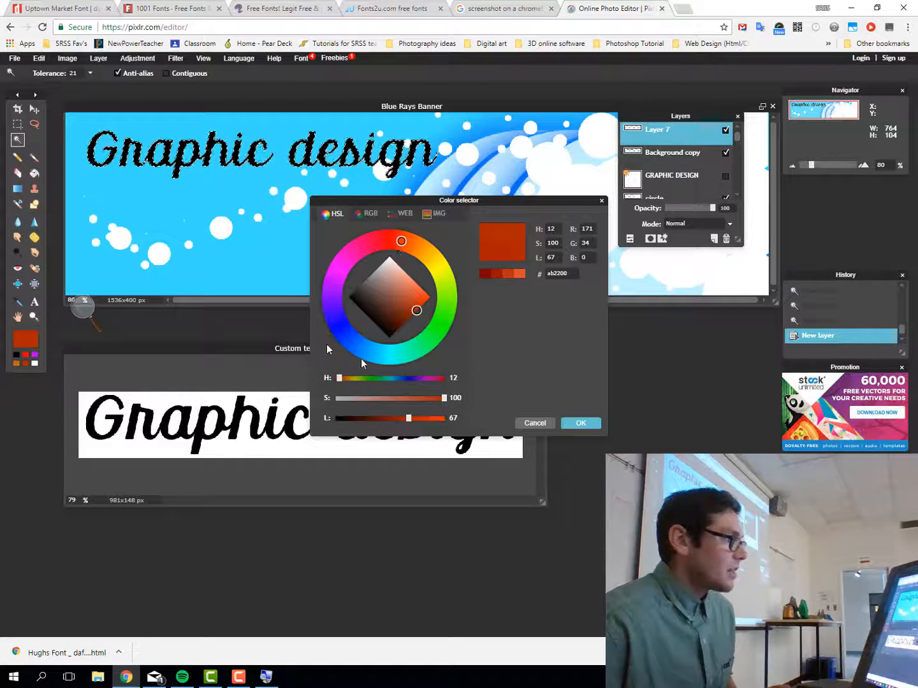
{"action": "left_click_drag", "start_coordinate": [454, 201], "coordinate": [448, 315]}
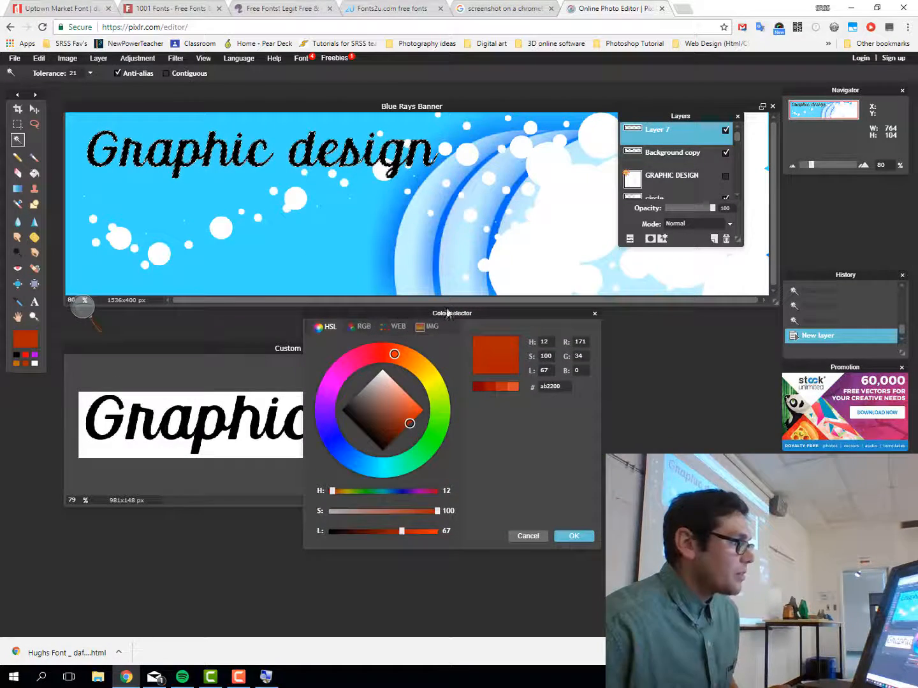
{"action": "left_click", "coordinate": [503, 210]}
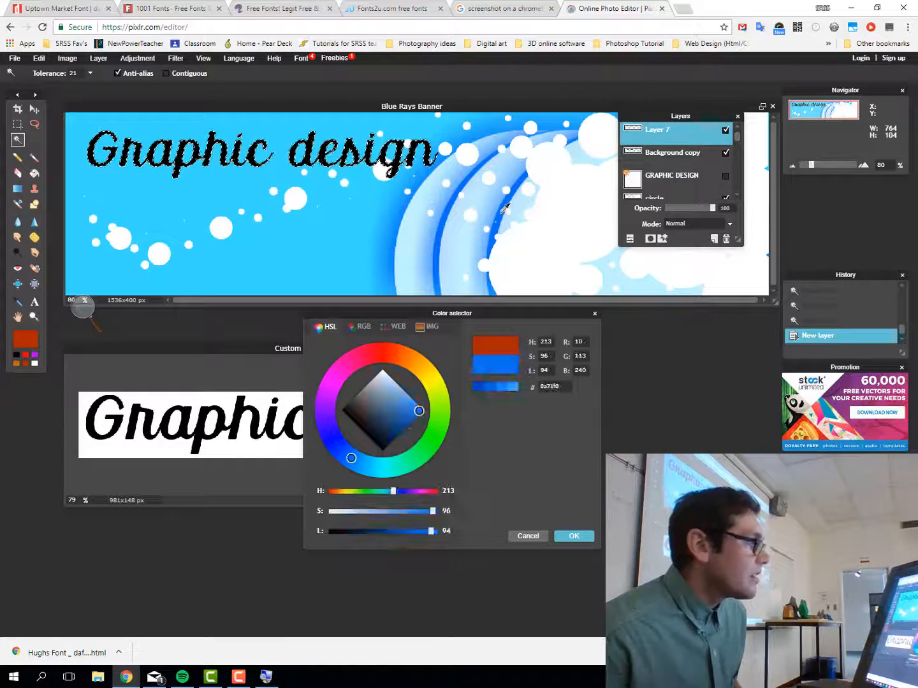
{"action": "left_click", "coordinate": [505, 208]}
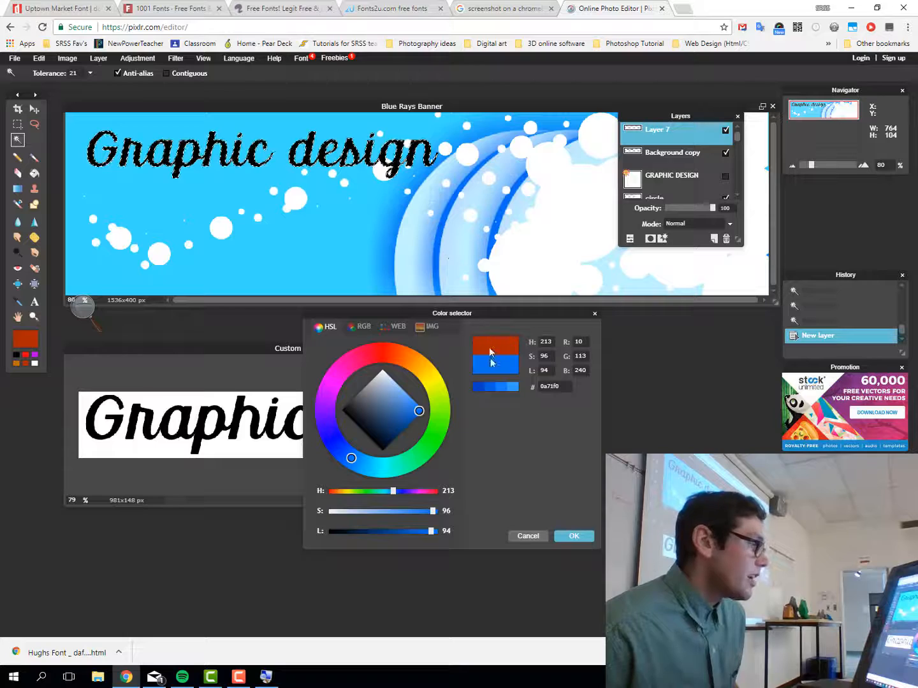
{"action": "left_click", "coordinate": [489, 386]}
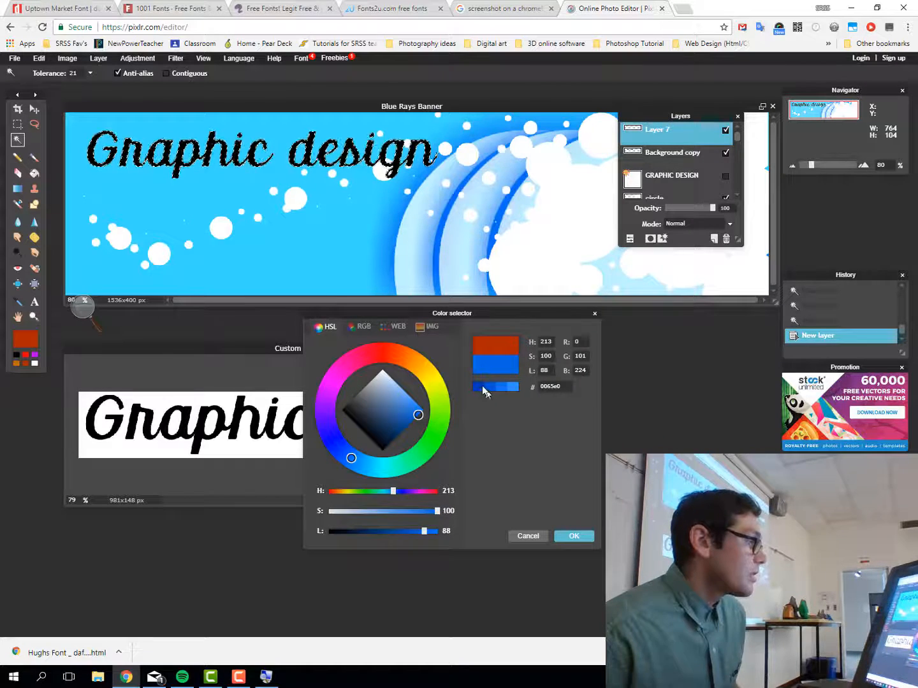
{"action": "left_click", "coordinate": [480, 387]}
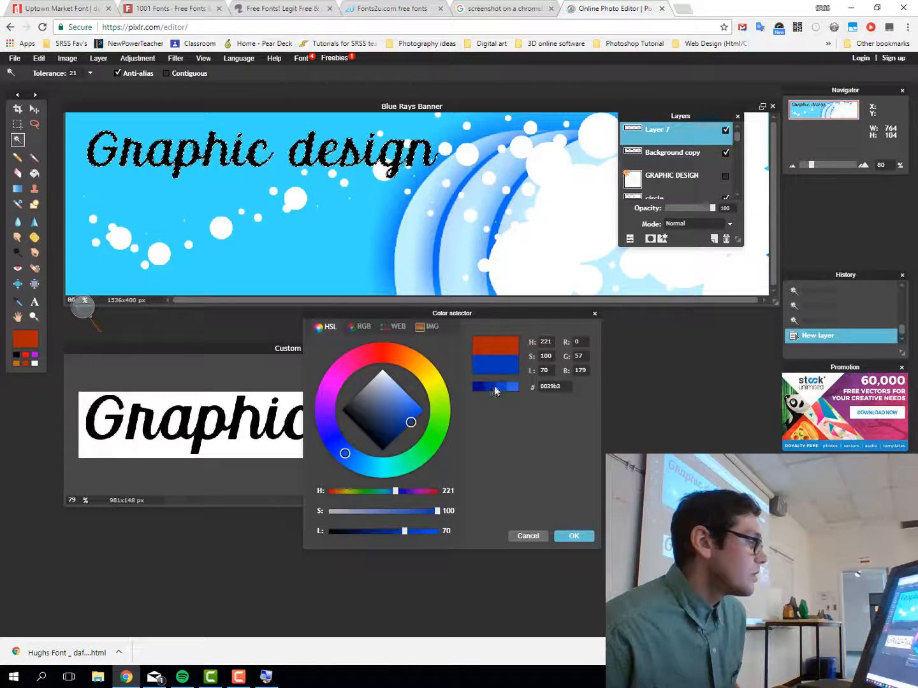
{"action": "left_click", "coordinate": [491, 388]}
{"action": "left_click", "coordinate": [575, 536]}
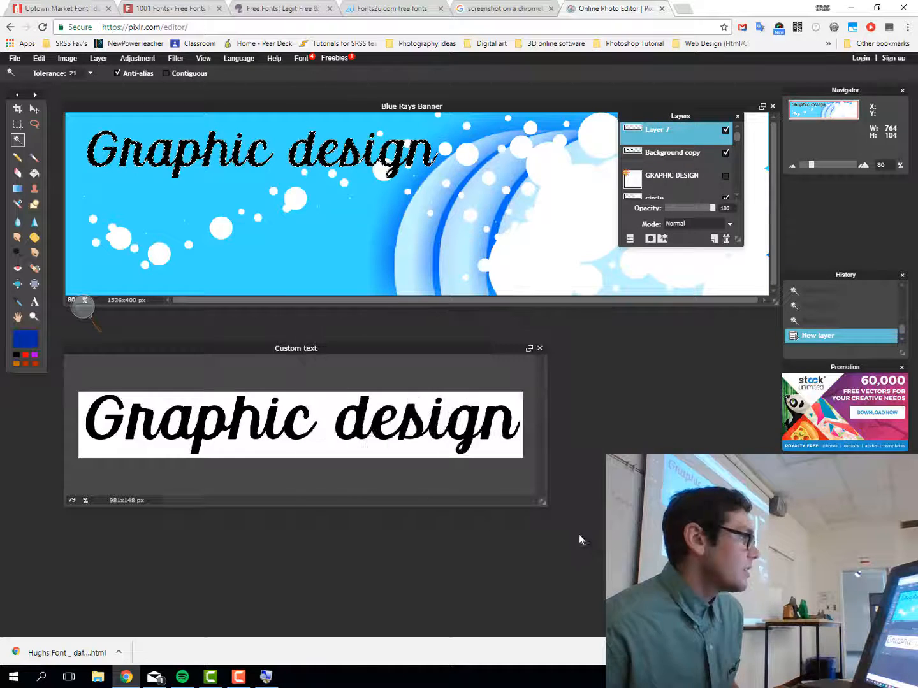
Fill the selected 'Graphic design' lettering with dark blue using the Paint Bucket, then deselect
{"action": "left_click", "coordinate": [34, 173]}
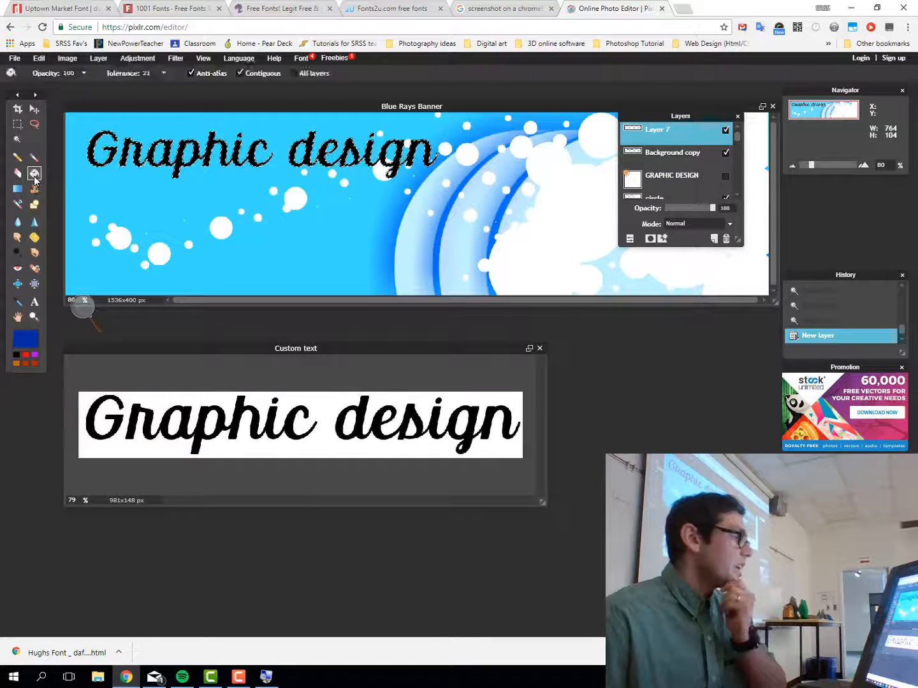
{"action": "left_click", "coordinate": [208, 138]}
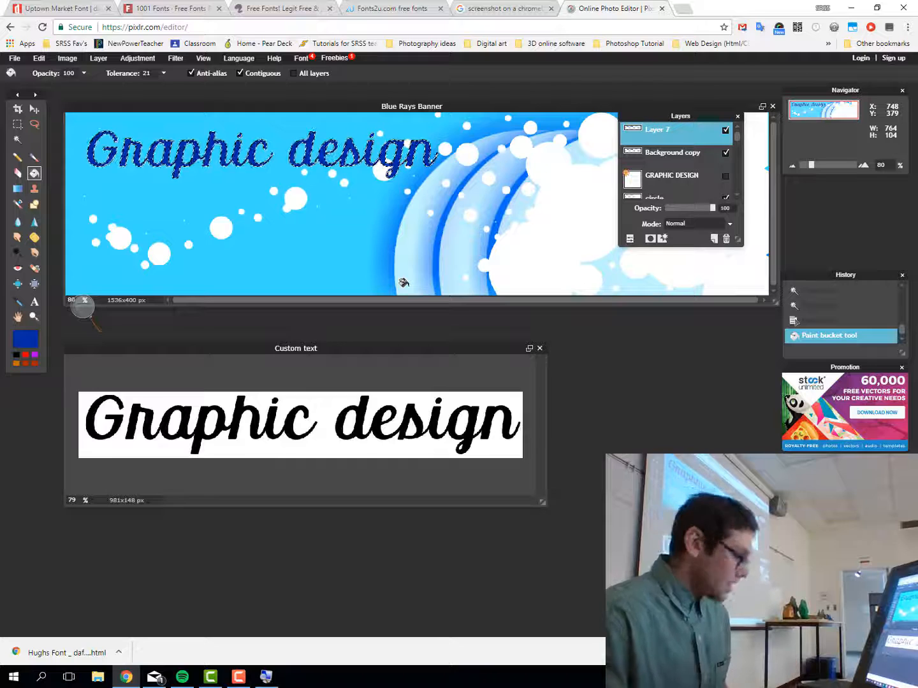
{"action": "key", "text": "i"}
{"action": "key", "text": "k"}
{"action": "key", "text": "ctrl+d"}
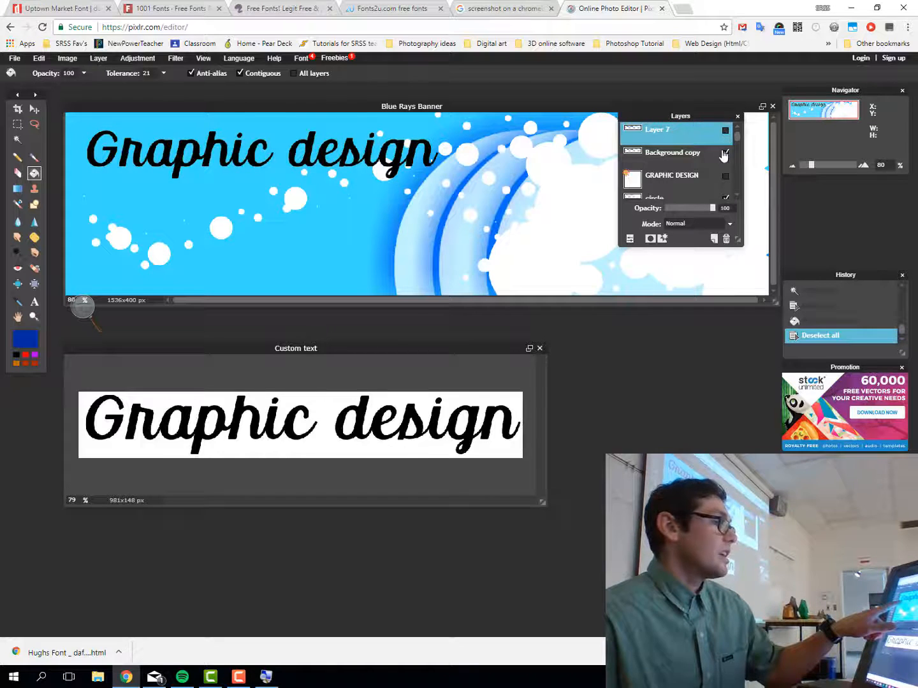
Toggle the Background copy layer's visibility, then nudge the blue text toward the top-left
{"action": "left_click", "coordinate": [725, 153]}
{"action": "left_click", "coordinate": [725, 154]}
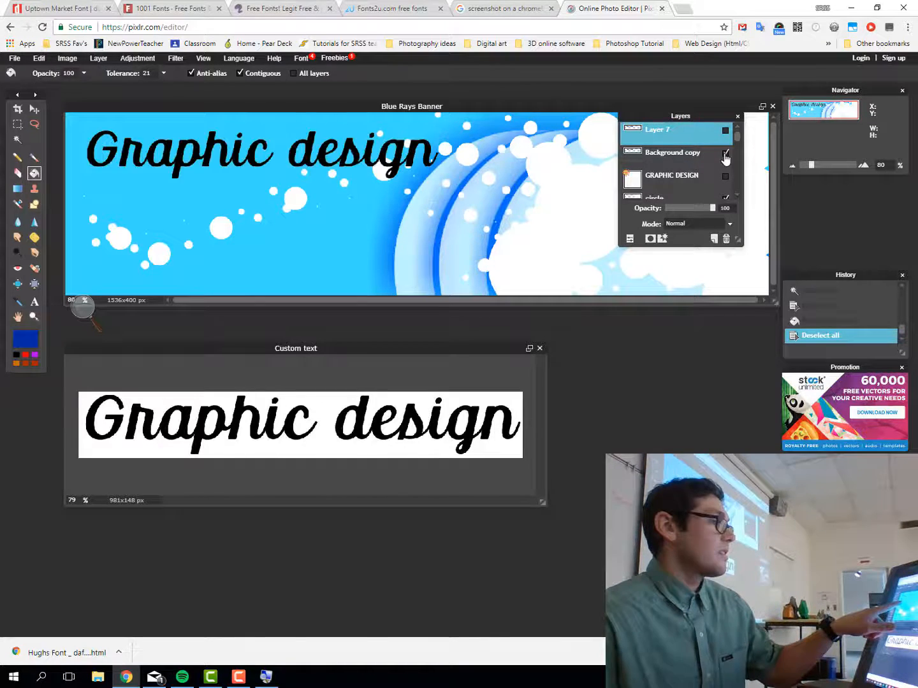
{"action": "left_click", "coordinate": [726, 153]}
{"action": "left_click", "coordinate": [726, 153]}
{"action": "left_click", "coordinate": [726, 154]}
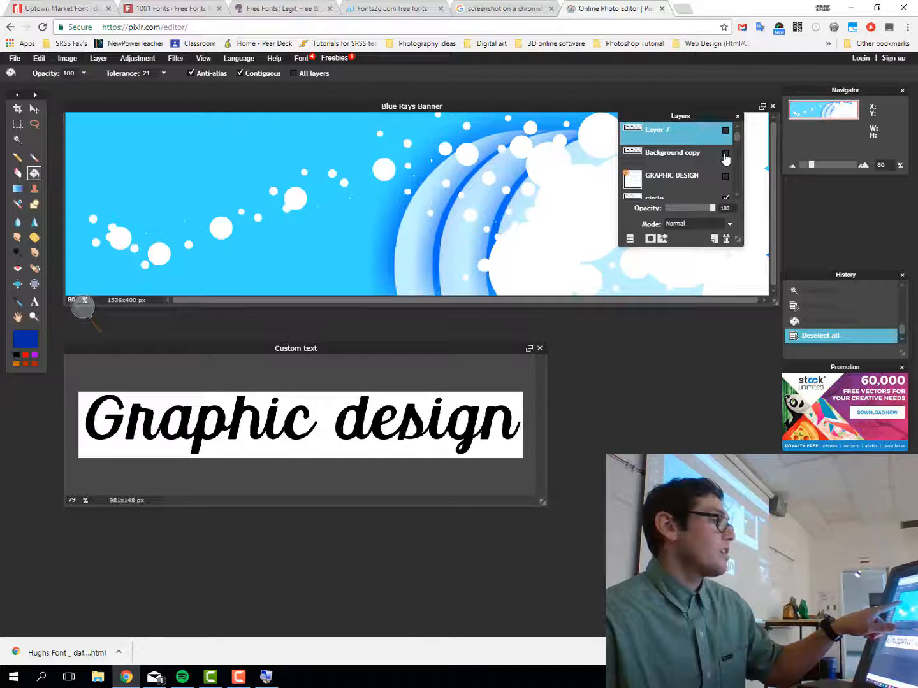
{"action": "left_click", "coordinate": [725, 131]}
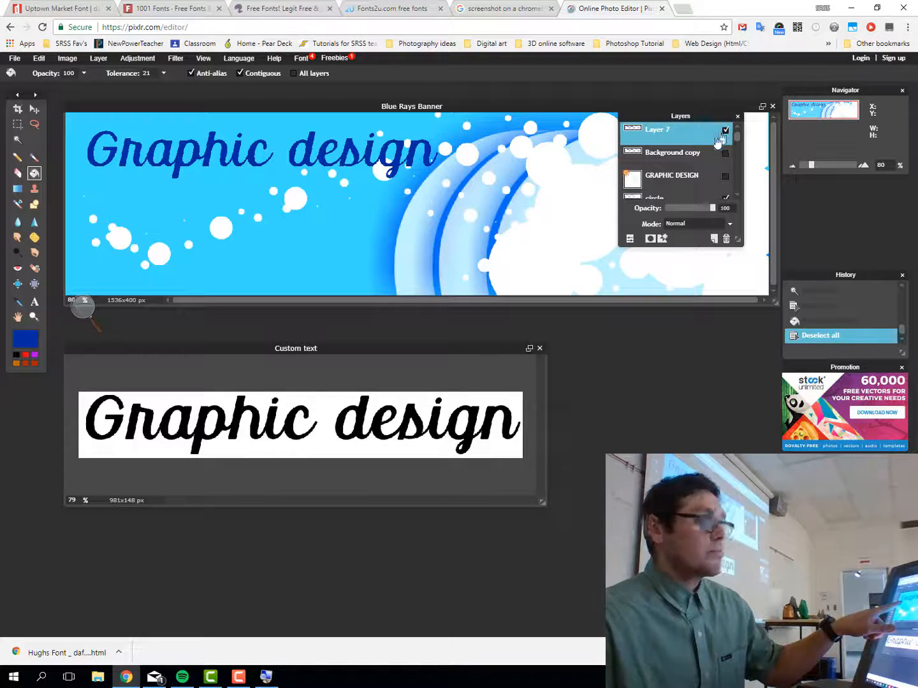
{"action": "left_click", "coordinate": [34, 109]}
{"action": "mouse_move", "coordinate": [185, 163]}
{"action": "left_mouse_down"}
{"action": "mouse_move", "coordinate": [217, 182]}
{"action": "mouse_move", "coordinate": [236, 265]}
{"action": "mouse_move", "coordinate": [194, 225]}
{"action": "mouse_move", "coordinate": [188, 145]}
{"action": "mouse_move", "coordinate": [179, 152]}
{"action": "left_mouse_up"}
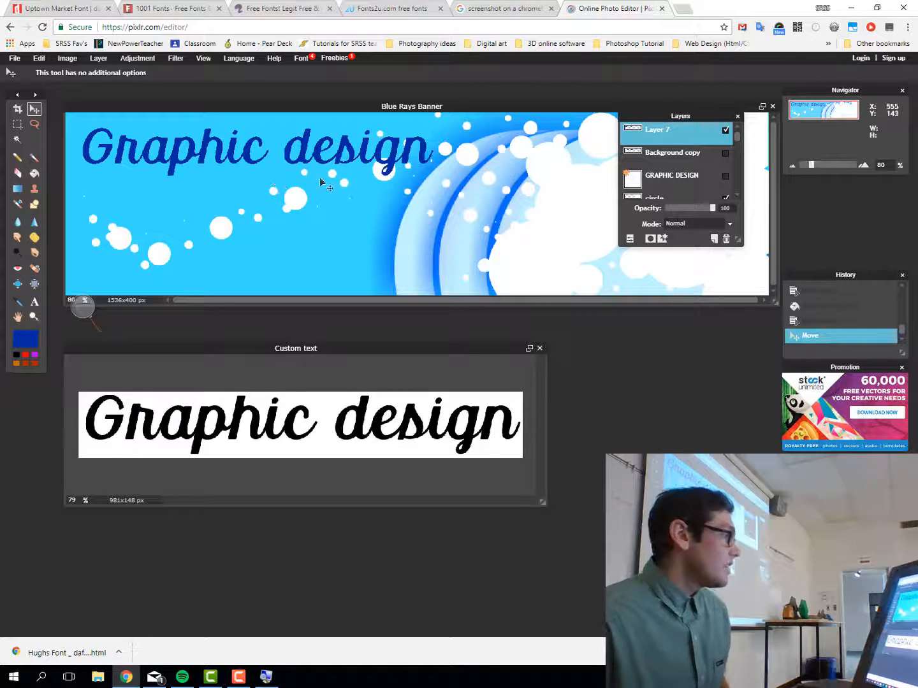
Scale the blue 'Graphic design' text to about half size and move it to the banner's top-left corner
{"action": "left_click", "coordinate": [67, 58]}
{"action": "mouse_move", "coordinate": [38, 59]}
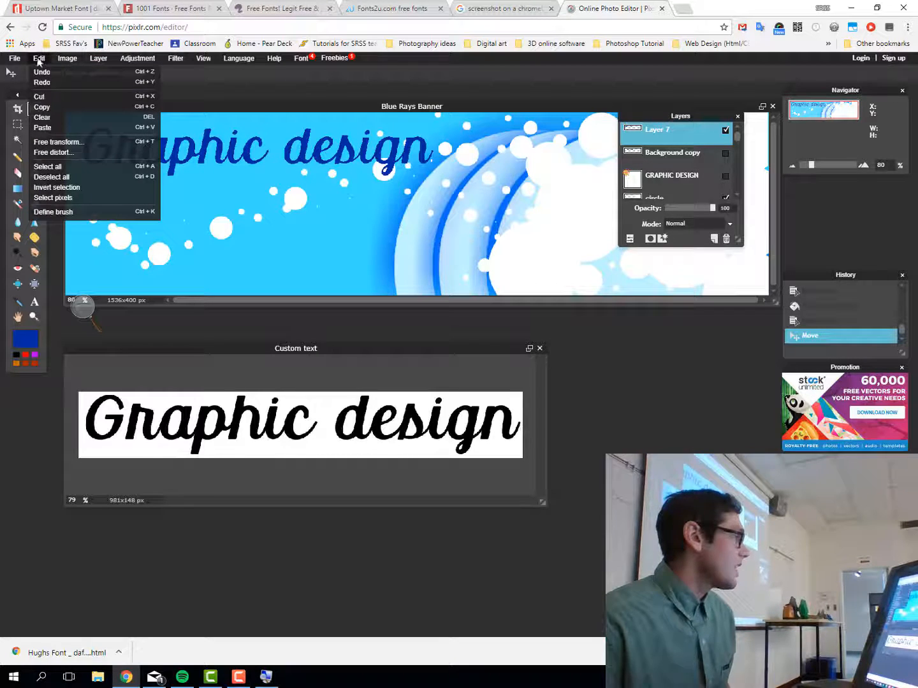
{"action": "left_click", "coordinate": [57, 141]}
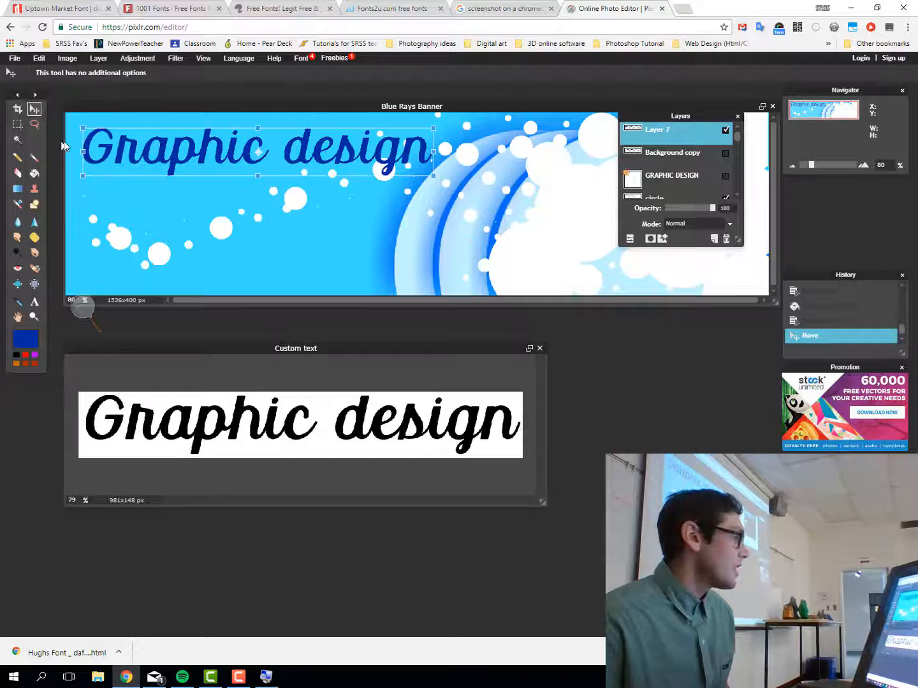
{"action": "left_click_drag", "start_coordinate": [430, 177], "coordinate": [348, 163]}
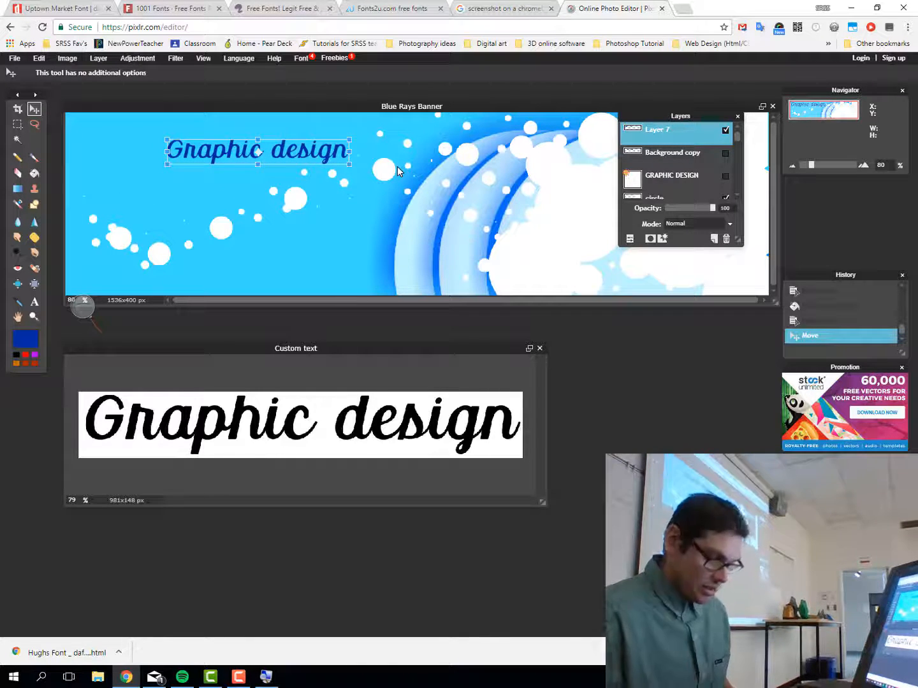
{"action": "key", "text": "Return"}
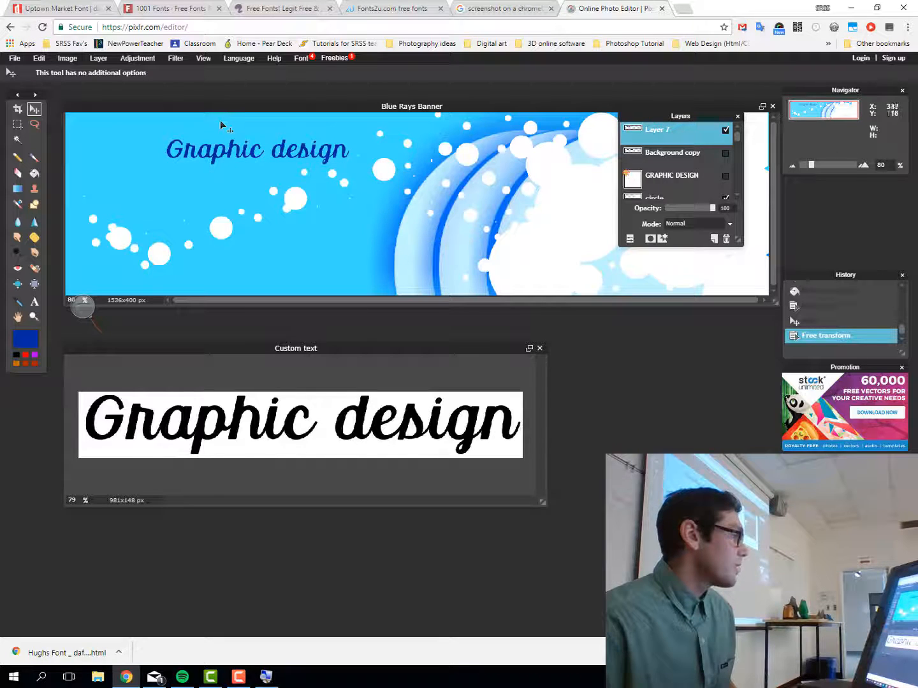
{"action": "left_click_drag", "start_coordinate": [236, 167], "coordinate": [148, 146]}
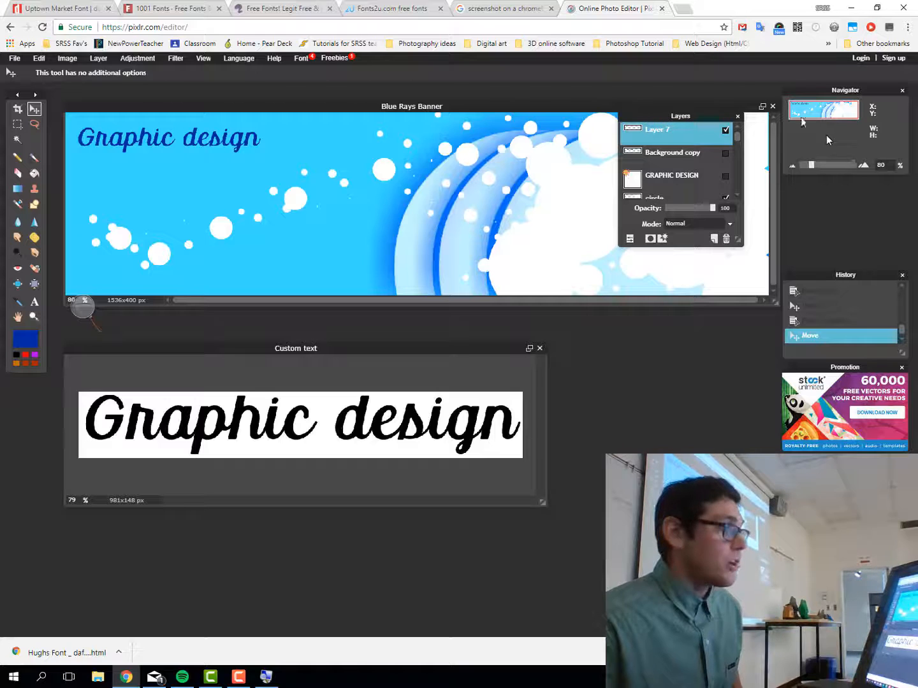
Try a drop shadow on the text, turning its angle slightly and reducing its distance
{"action": "left_click", "coordinate": [650, 240]}
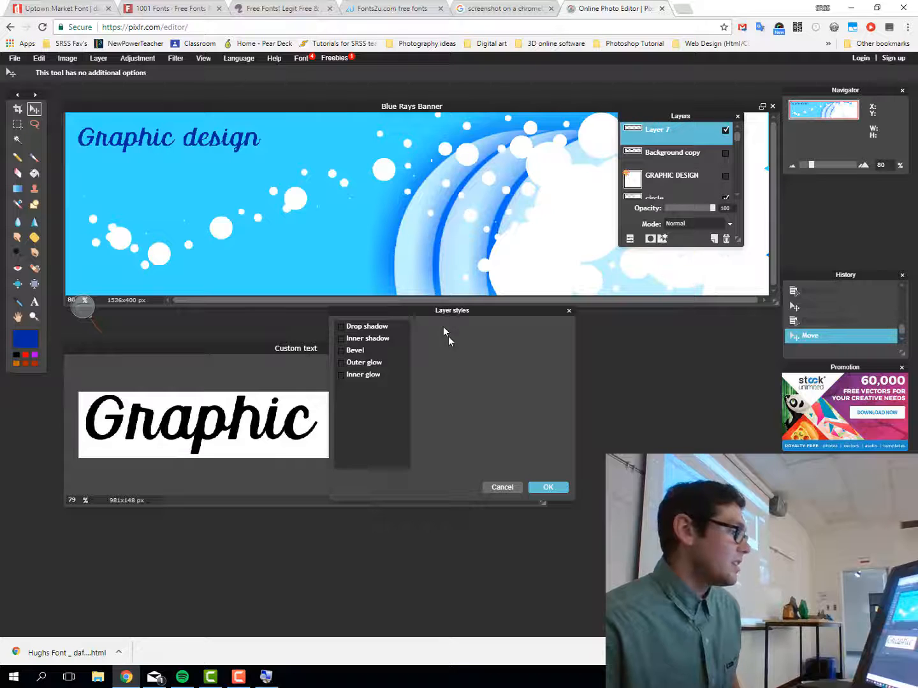
{"action": "left_click_drag", "start_coordinate": [438, 313], "coordinate": [441, 166]}
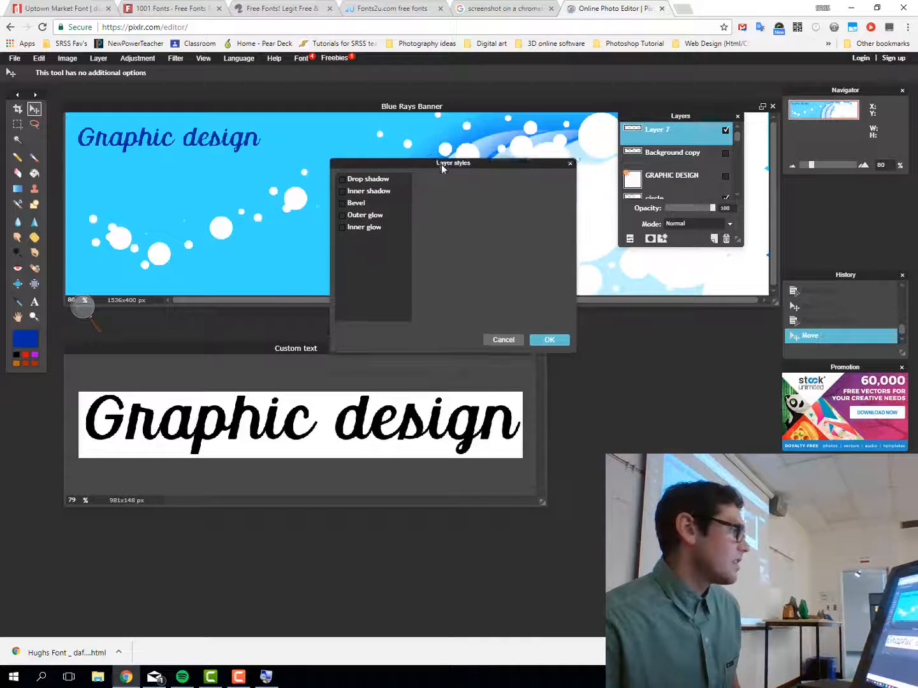
{"action": "left_click", "coordinate": [343, 181]}
{"action": "left_click", "coordinate": [368, 183]}
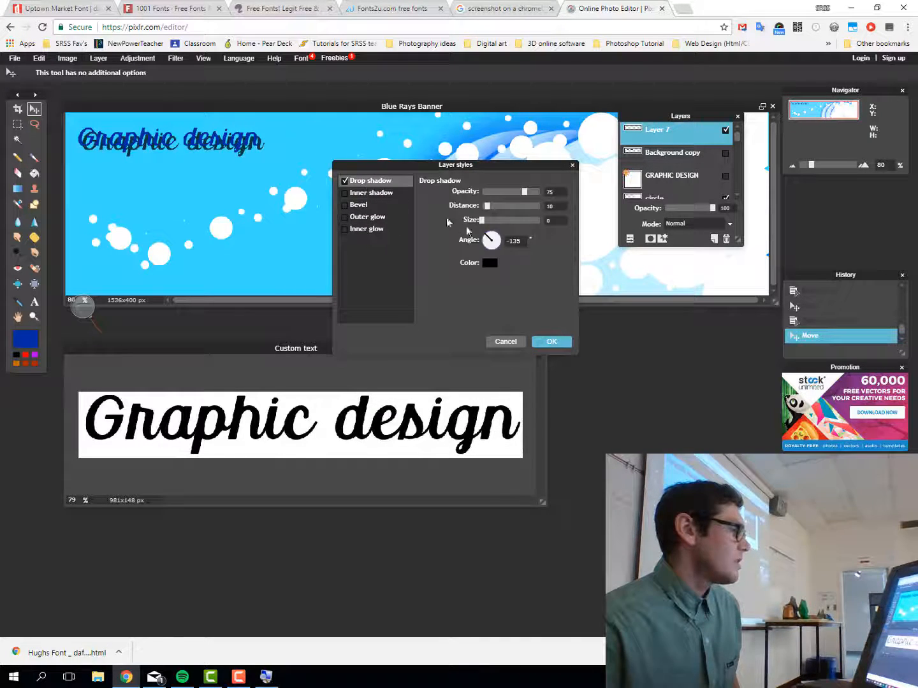
{"action": "left_click_drag", "start_coordinate": [490, 243], "coordinate": [487, 250]}
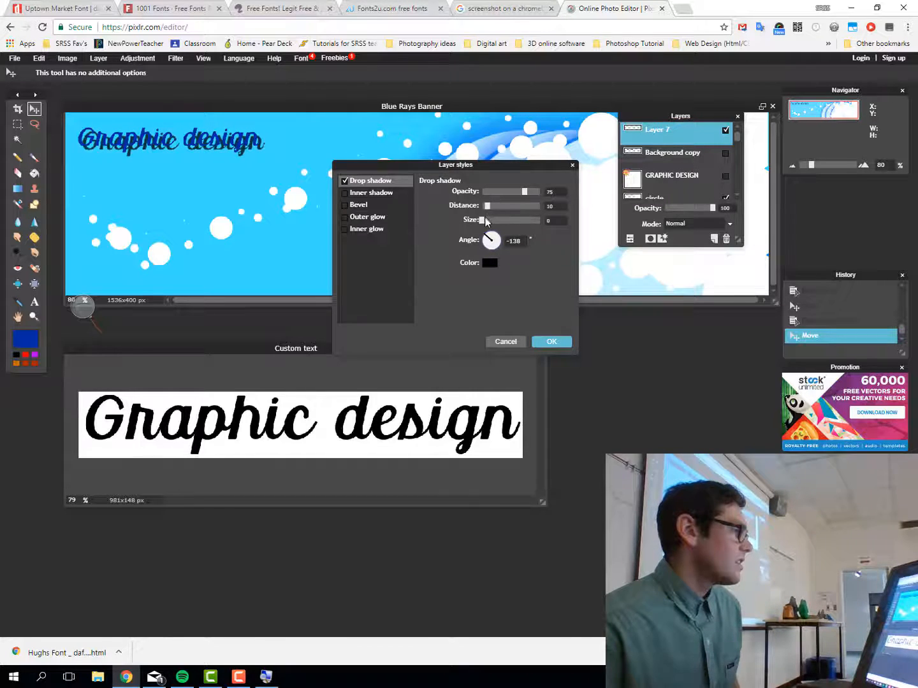
{"action": "mouse_move", "coordinate": [488, 207]}
{"action": "left_mouse_down"}
{"action": "mouse_move", "coordinate": [513, 193]}
{"action": "mouse_move", "coordinate": [496, 195]}
{"action": "left_mouse_up"}
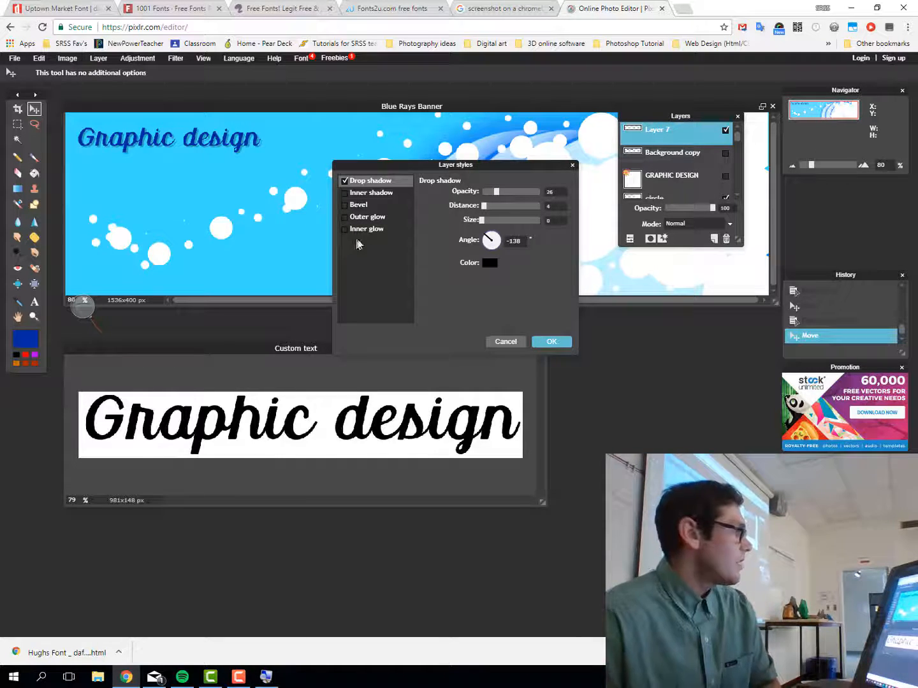
Discard the drop shadow and bring up the Save image dialog for the banner
{"action": "left_click", "coordinate": [506, 342]}
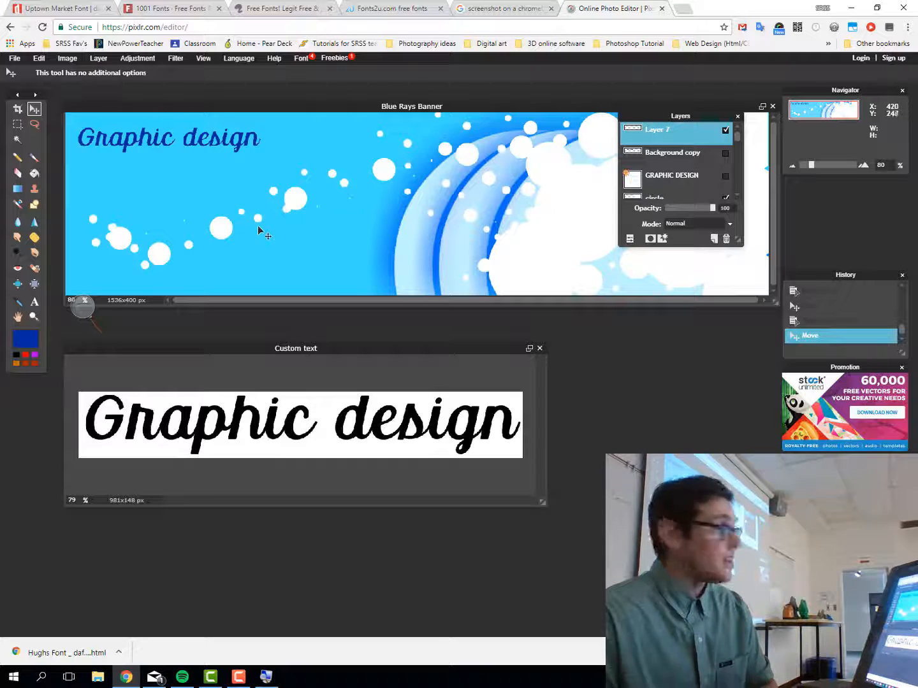
{"action": "left_click", "coordinate": [13, 59]}
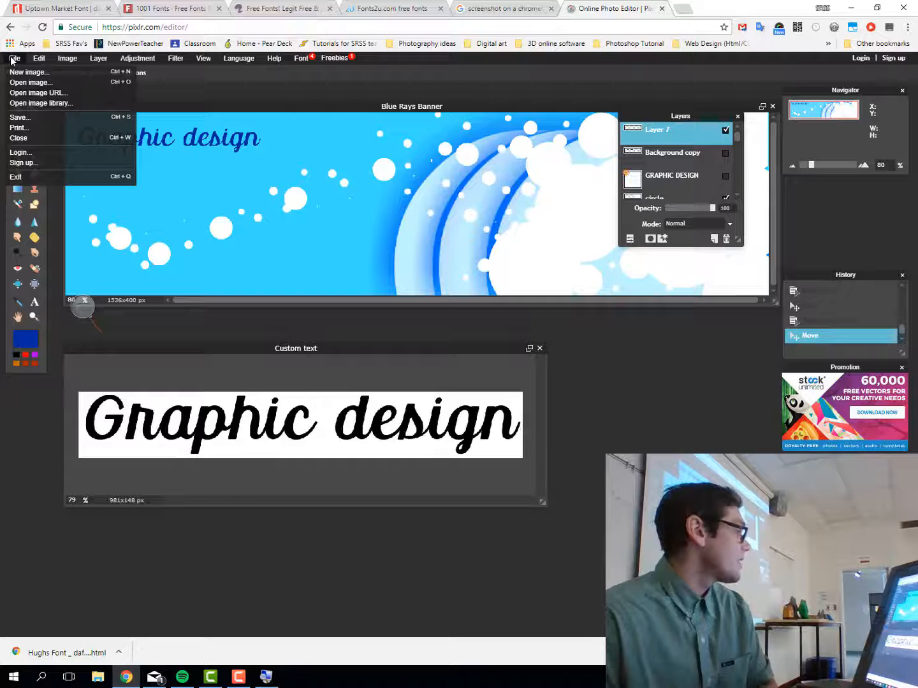
{"action": "left_click", "coordinate": [19, 118]}
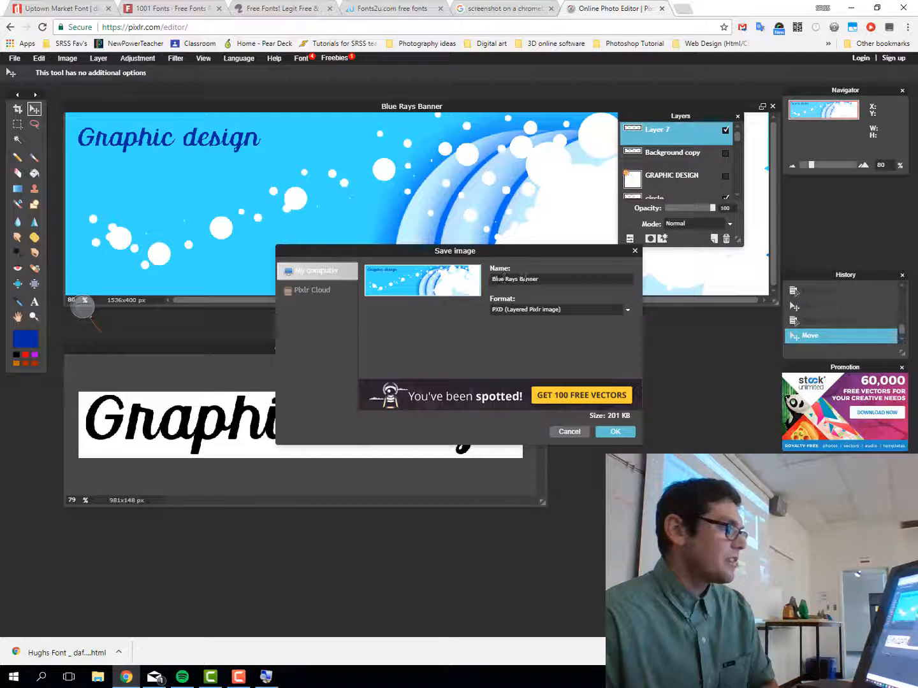